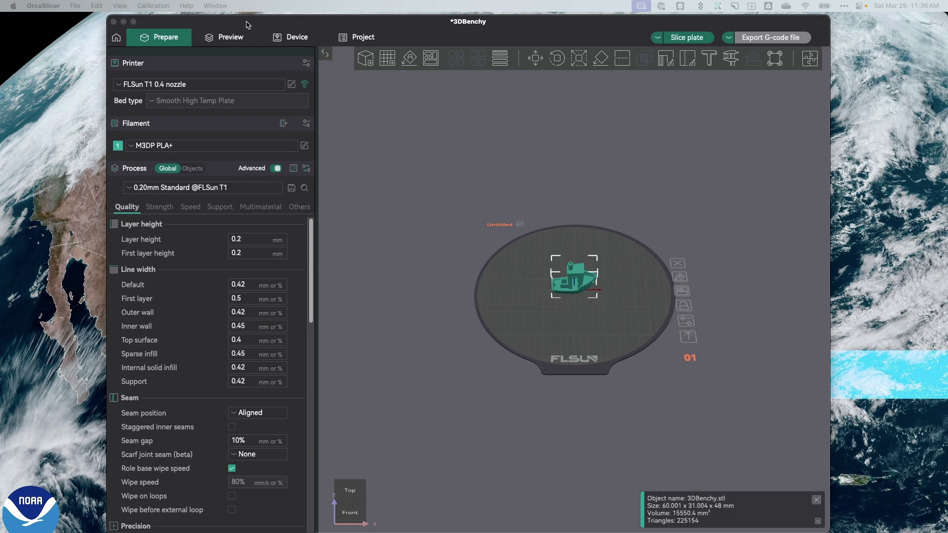
# - Launch OrcaSlicer's Setup Wizard and filter printers by 'flsun' to reach FLSun T1 0.4mm nozzle
pyautogui.click(217, 27)
pyautogui.click(187, 6)
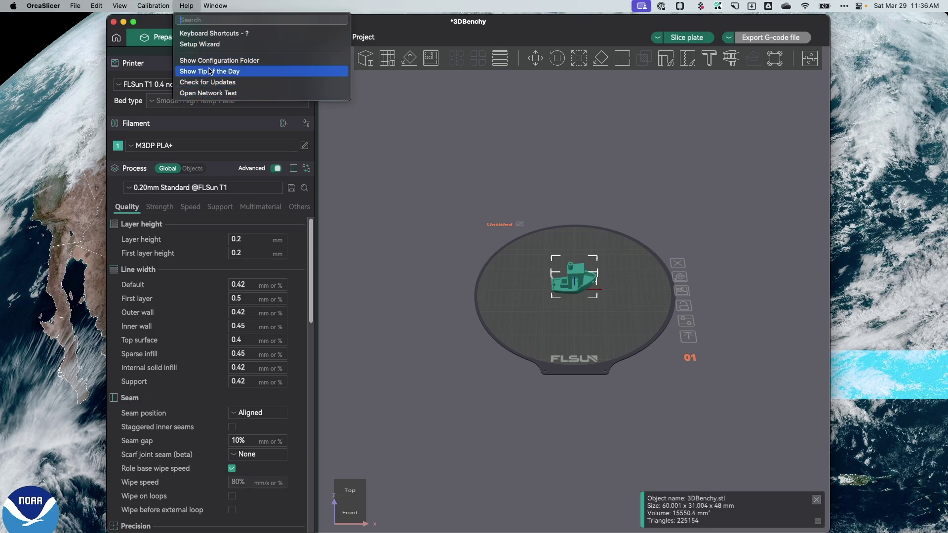
pyautogui.click(200, 44)
pyautogui.click(638, 413)
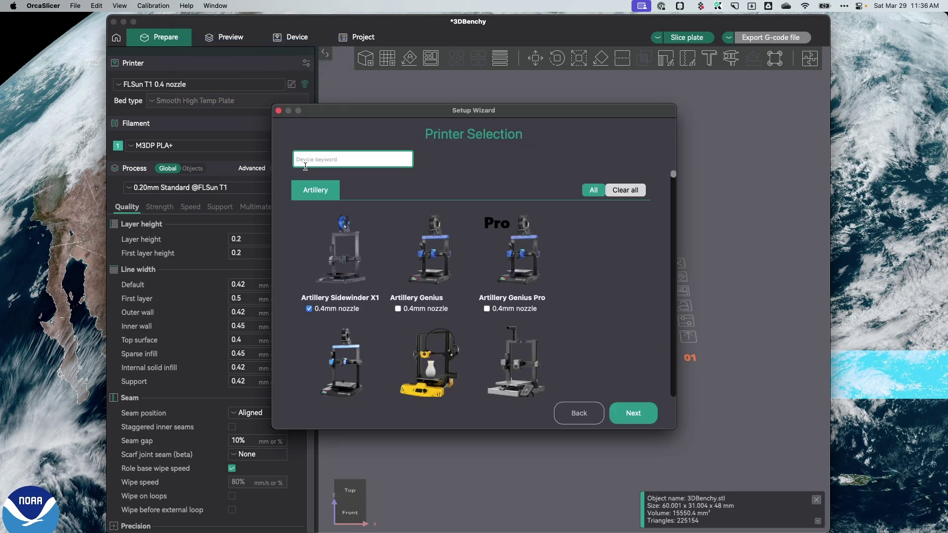
pyautogui.write('flsun')
pyautogui.scroll(-3, 615, 301)
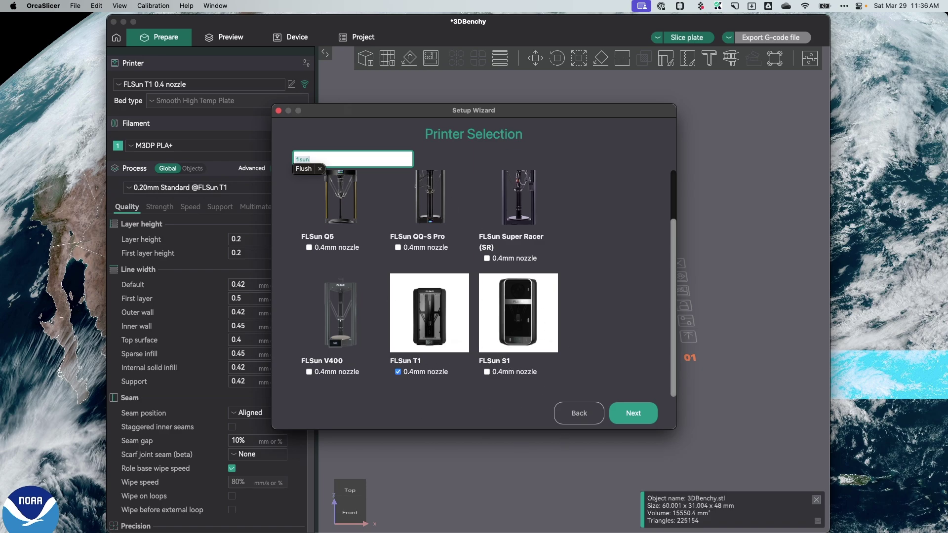
# - In FlsunSlicer, switch the printer preset to the system FLSun T1Pro 0.4 nozzle
pyautogui.press('super+Tab')
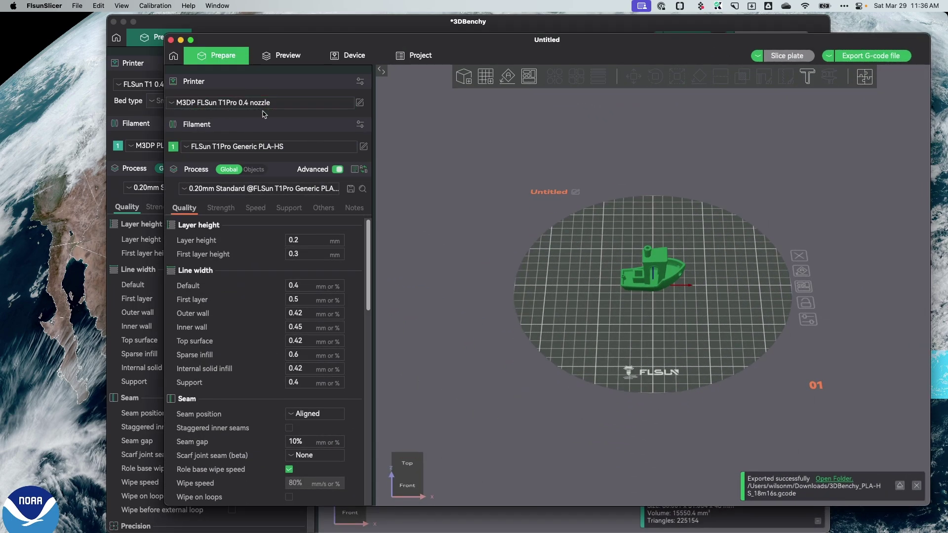
pyautogui.click(254, 103)
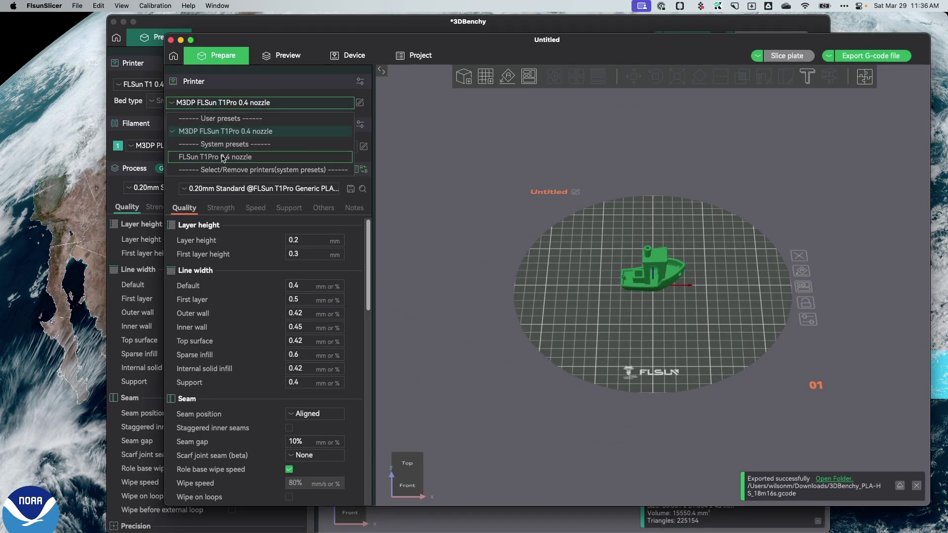
pyautogui.click(224, 157)
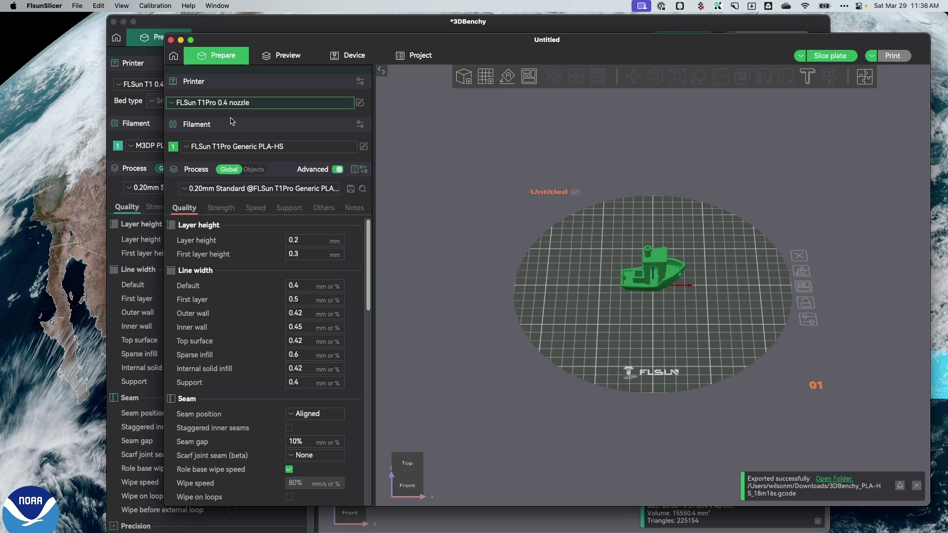
# - Open and dismiss FlsunSlicer's Help menu, then reposition its window slightly
pyautogui.click(190, 6)
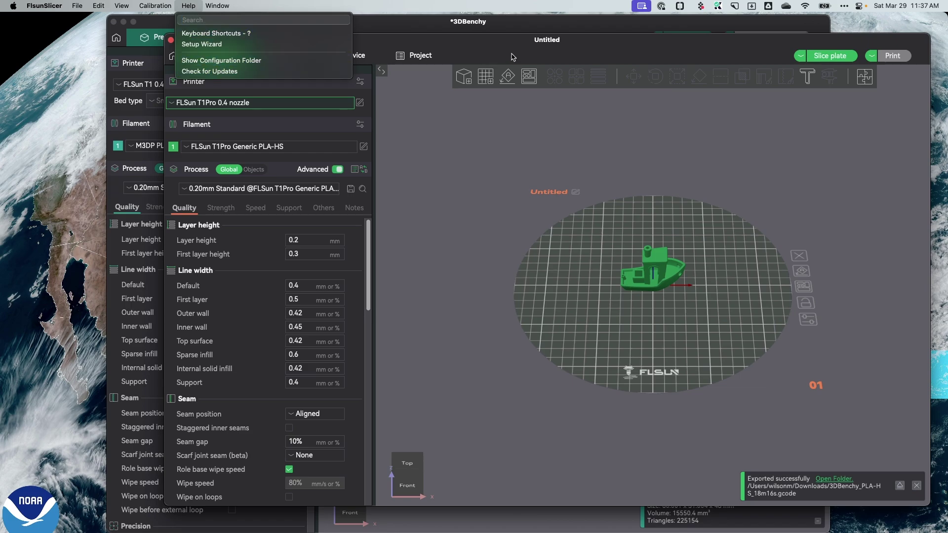
pyautogui.click(488, 48)
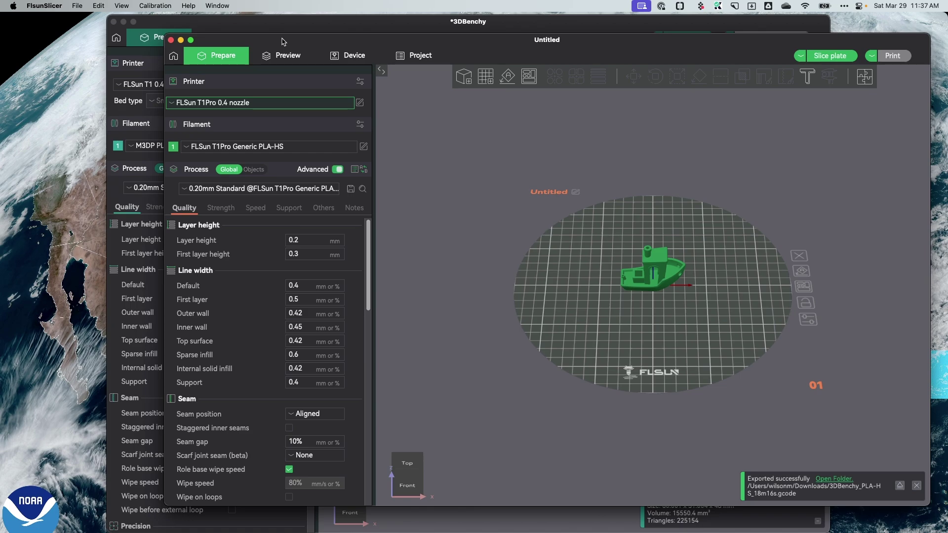
pyautogui.moveTo(278, 43); pyautogui.dragTo(304, 44)
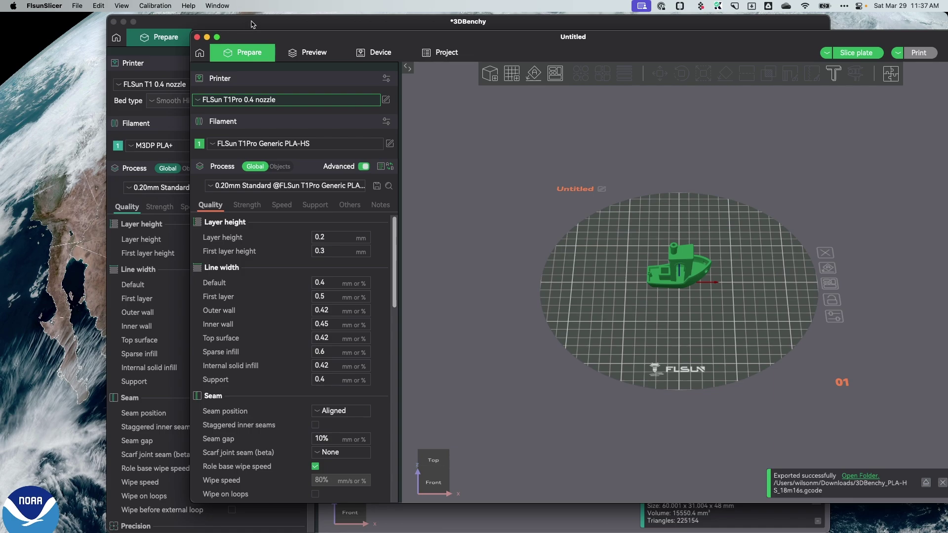
# - Close OrcaSlicer's Setup Wizard and move its window to the left screen edge
pyautogui.moveTo(244, 41); pyautogui.dragTo(789, 47)
pyautogui.click(637, 81)
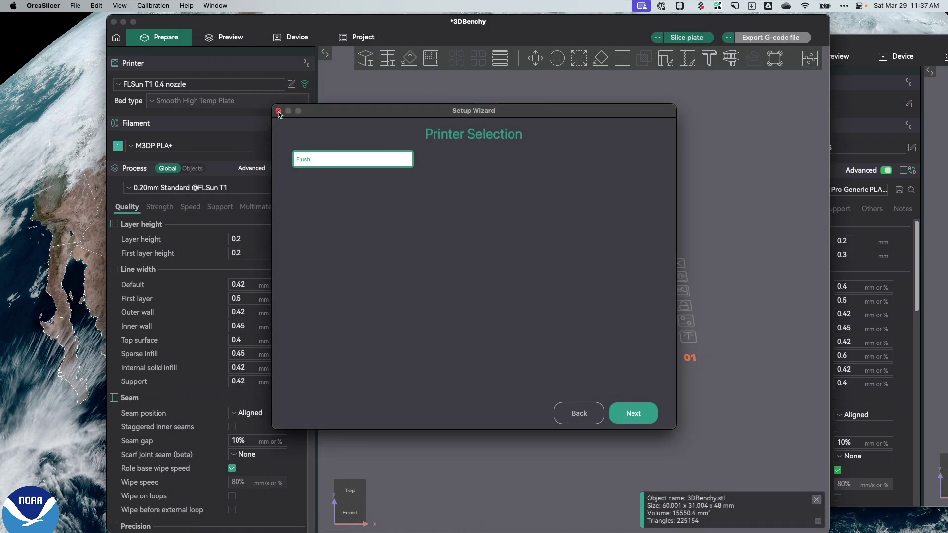
pyautogui.click(278, 112)
pyautogui.moveTo(332, 22); pyautogui.dragTo(243, 22)
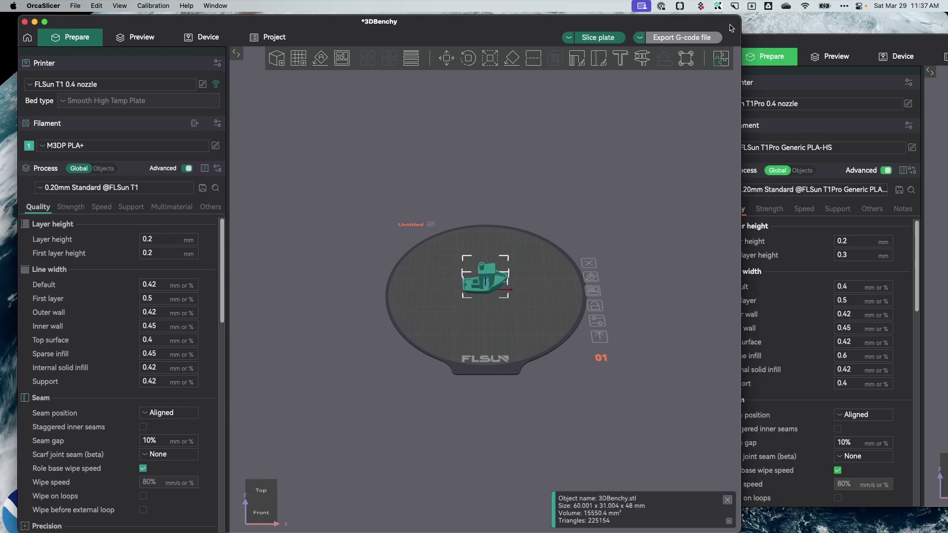
pyautogui.moveTo(732, 28); pyautogui.dragTo(720, 26)
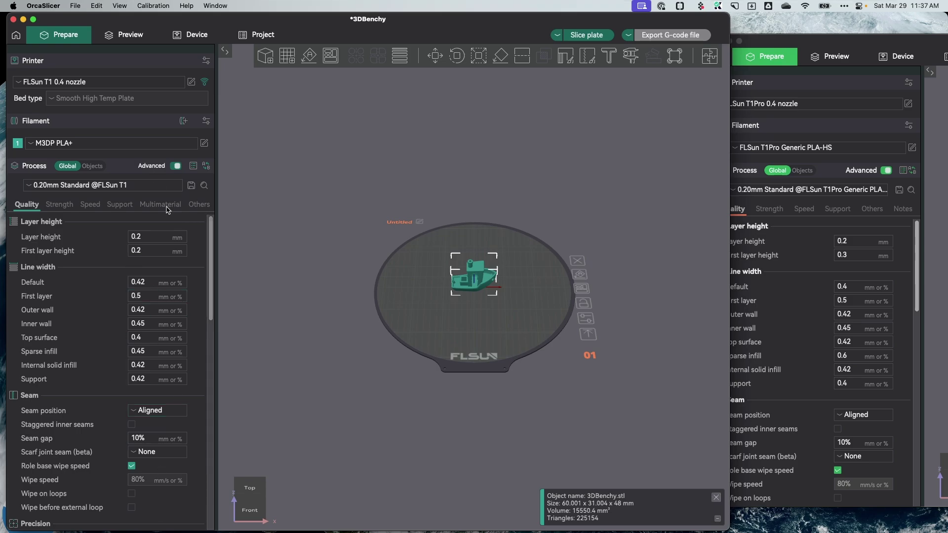
# - Open the T1 and T1Pro printer settings dialogs side by side, OrcaSlicer left, FlsunSlicer right
pyautogui.click(191, 81)
pyautogui.moveTo(379, 74); pyautogui.dragTo(221, 77)
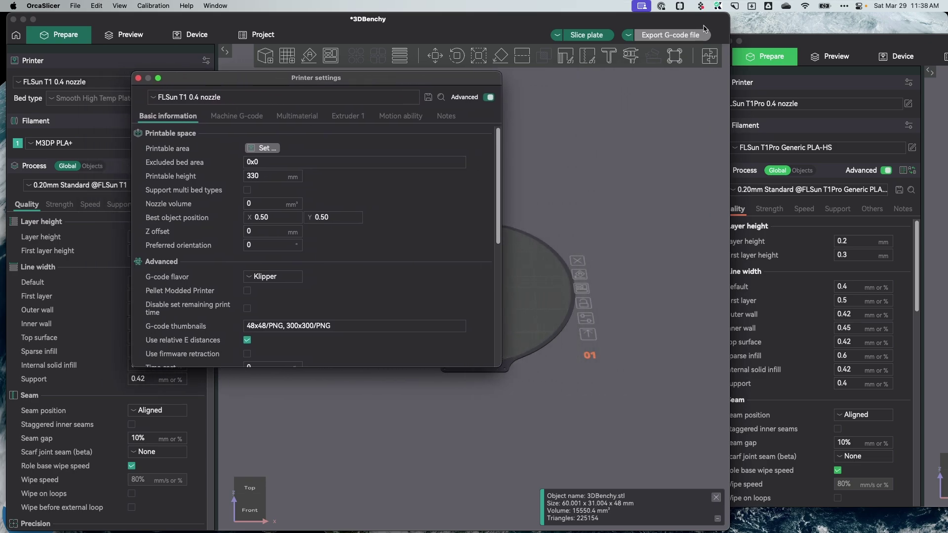
pyautogui.click(782, 42)
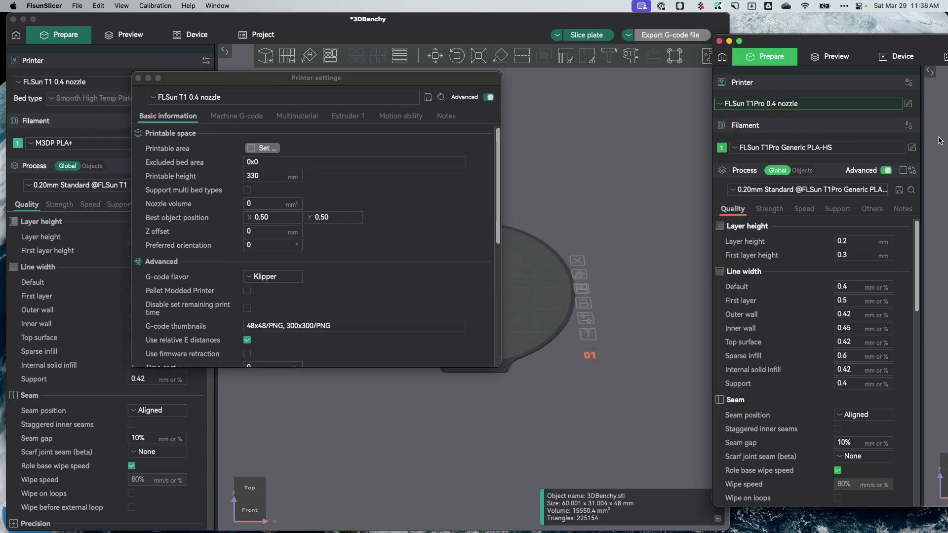
pyautogui.click(901, 104)
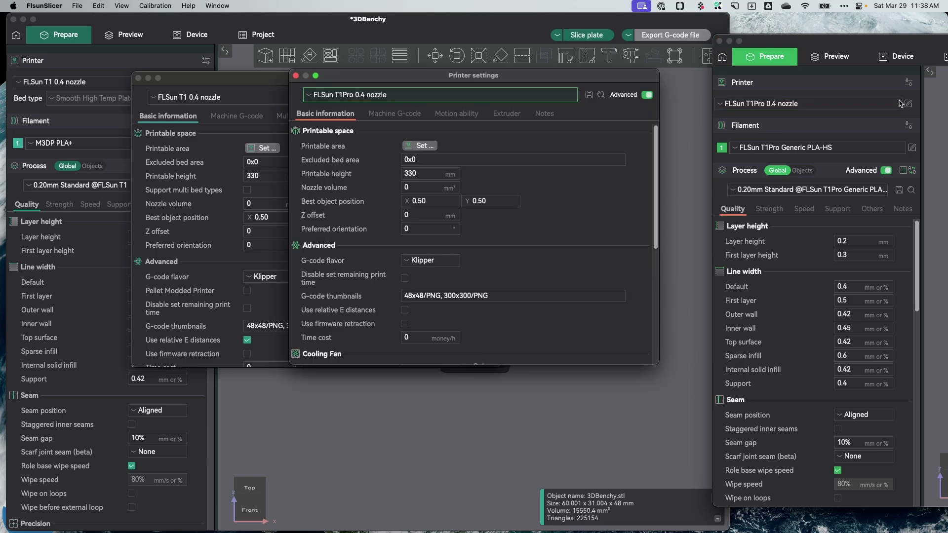
pyautogui.click(475, 65)
pyautogui.click(830, 83)
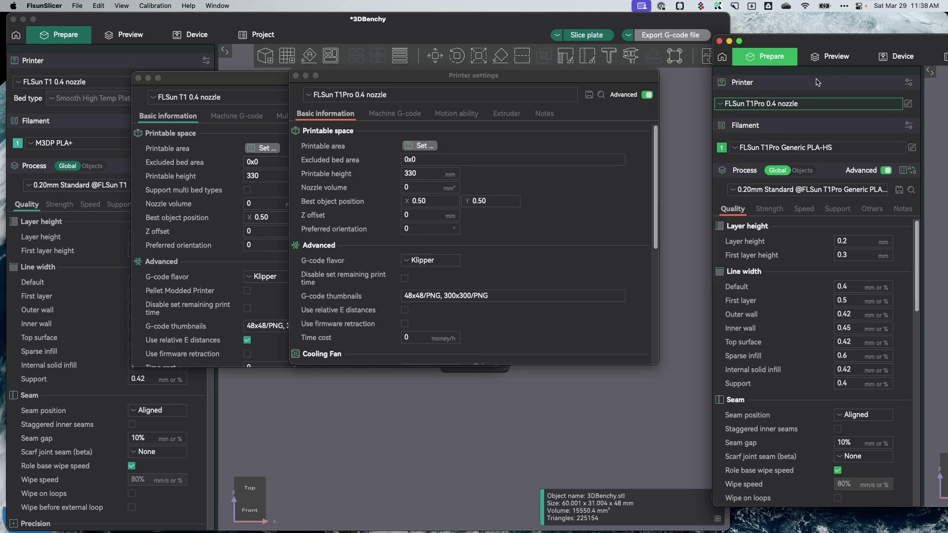
pyautogui.moveTo(504, 78); pyautogui.dragTo(720, 75)
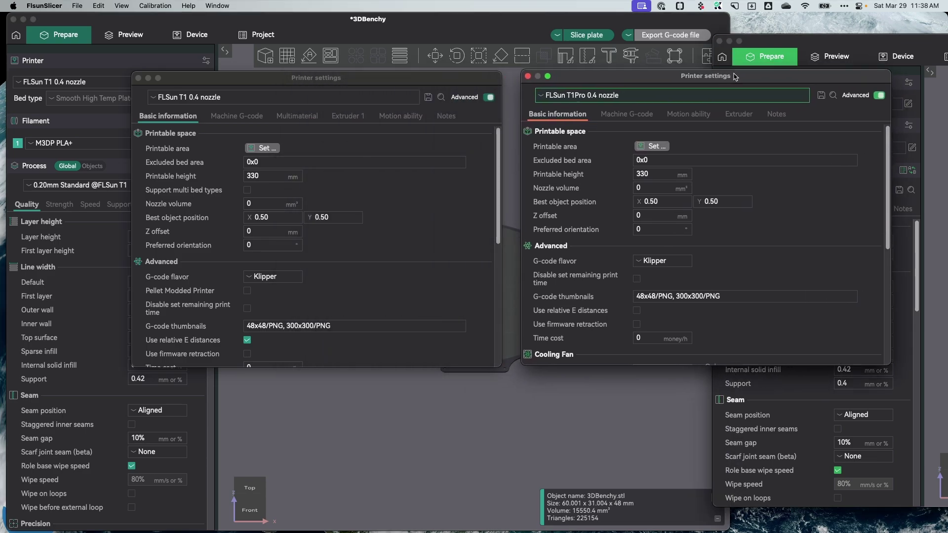
# - Open the bed shape settings in both apps and copy FlsunSlicer's 260.0012 diameter
pyautogui.click(262, 148)
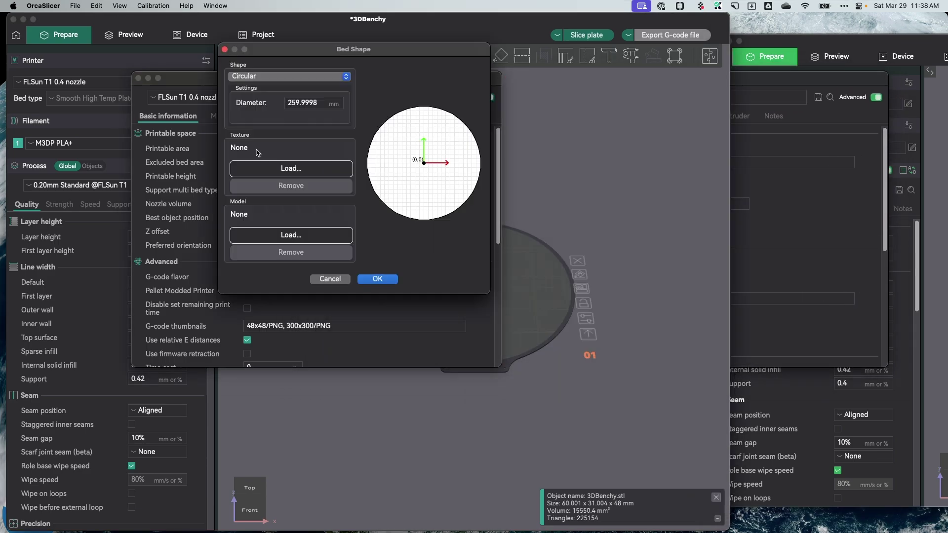
pyautogui.click(803, 80)
pyautogui.click(642, 150)
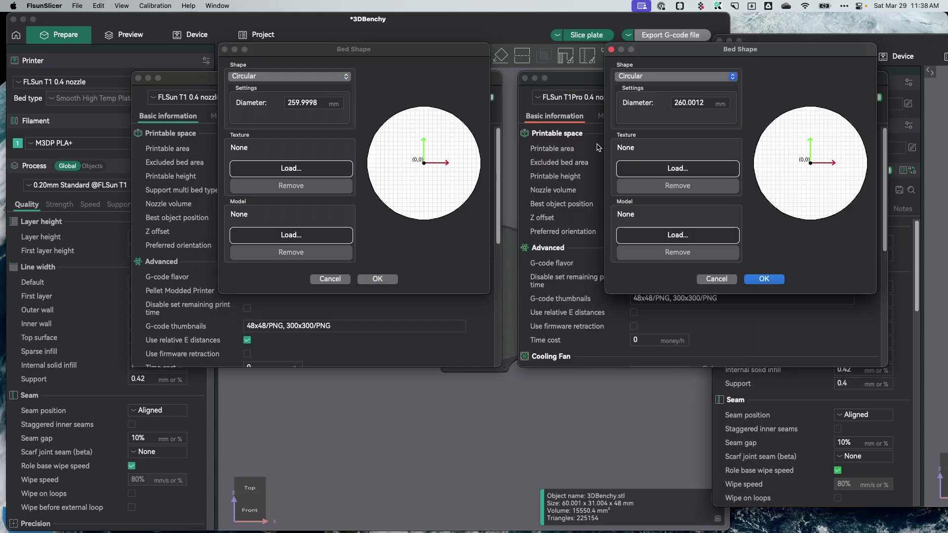
pyautogui.click(321, 101)
pyautogui.click(779, 62)
pyautogui.rightClick(701, 112)
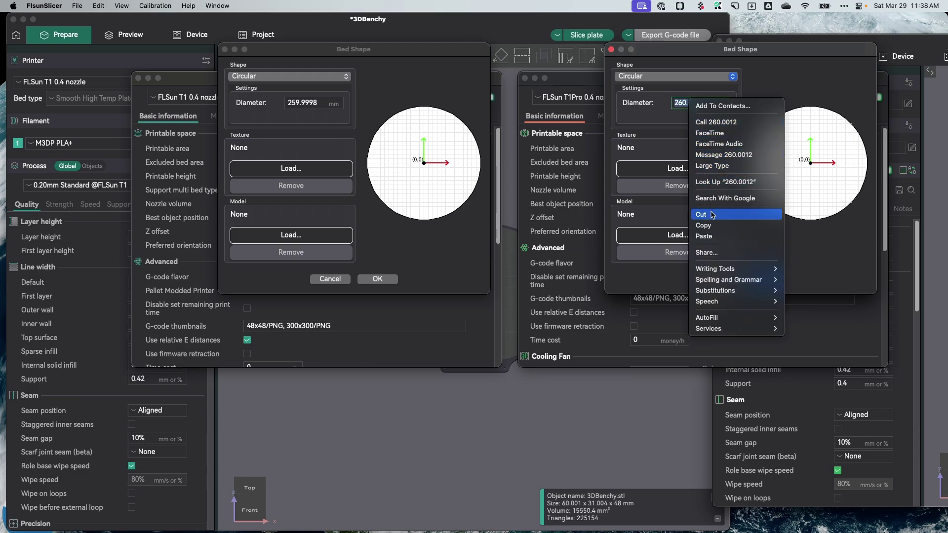
pyautogui.click(736, 227)
# - Replace OrcaSlicer's 259.9998 bed diameter with 260.0012 and close both bed shape dialogs
pyautogui.click(324, 104)
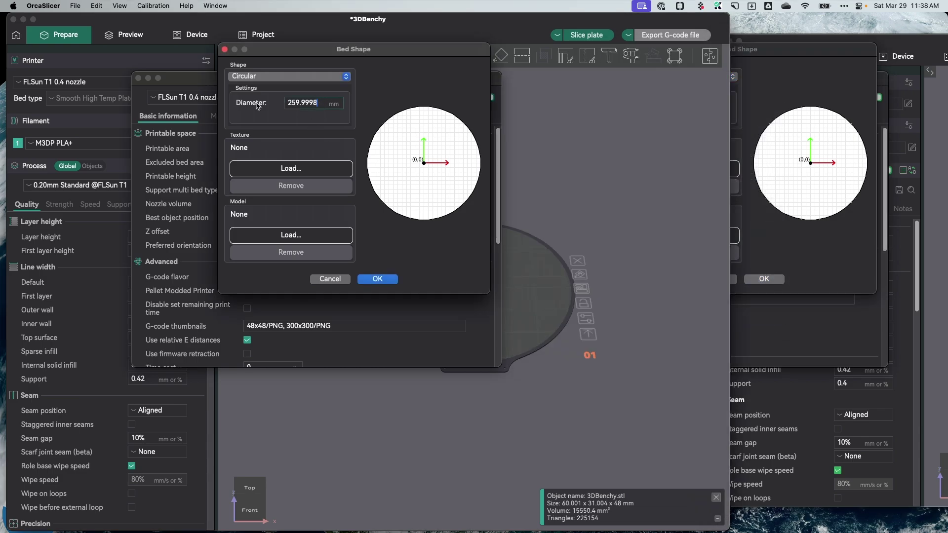
pyautogui.moveTo(316, 102); pyautogui.dragTo(228, 94)
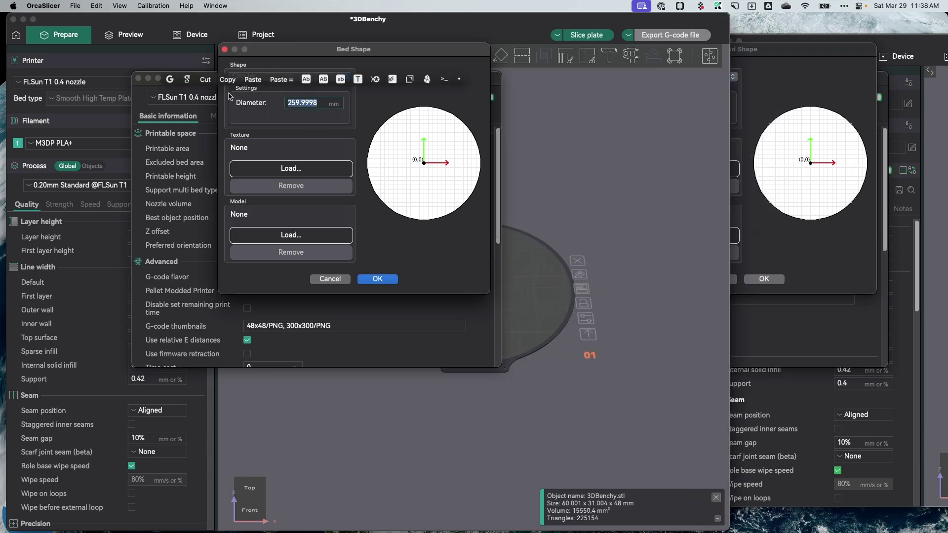
pyautogui.press('cmd+v')
pyautogui.click(378, 280)
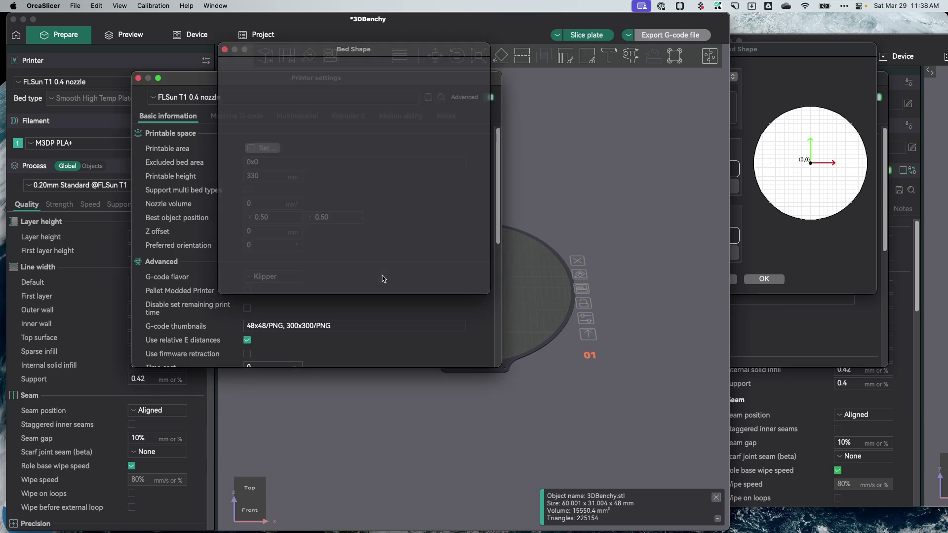
pyautogui.click(779, 131)
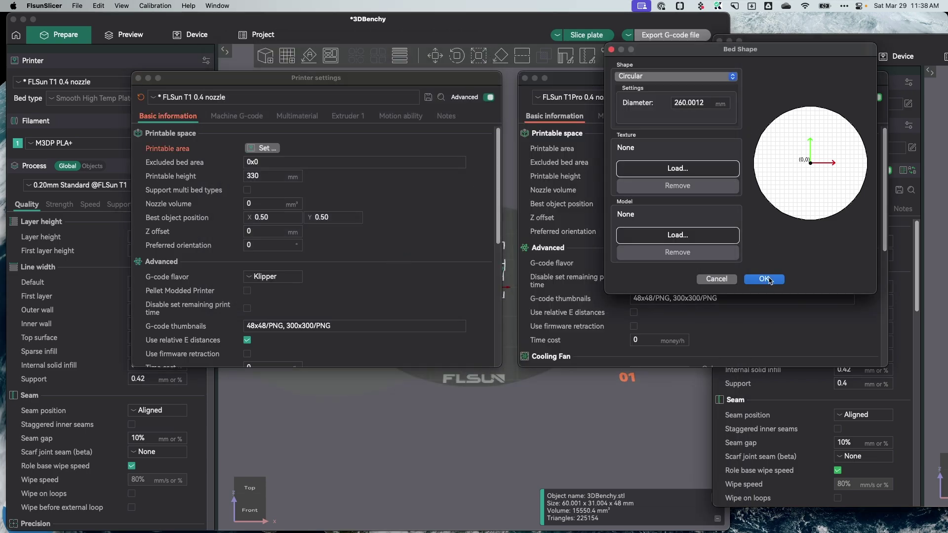
pyautogui.click(764, 279)
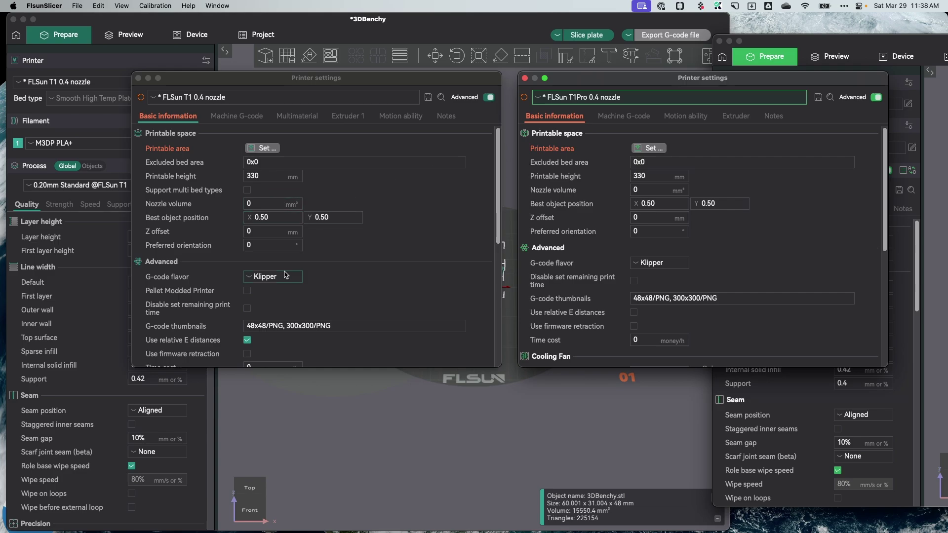
# - Scroll down to OrcaSlicer's Nozzle type setting and show its choices
pyautogui.scroll(-4, 301, 274)
pyautogui.scroll(-1, 353, 267)
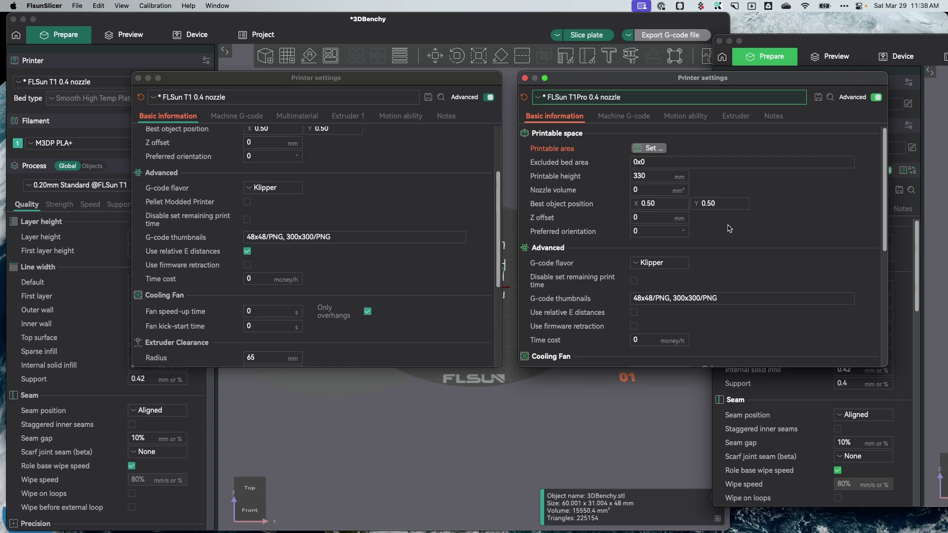
pyautogui.scroll(-10, 729, 228)
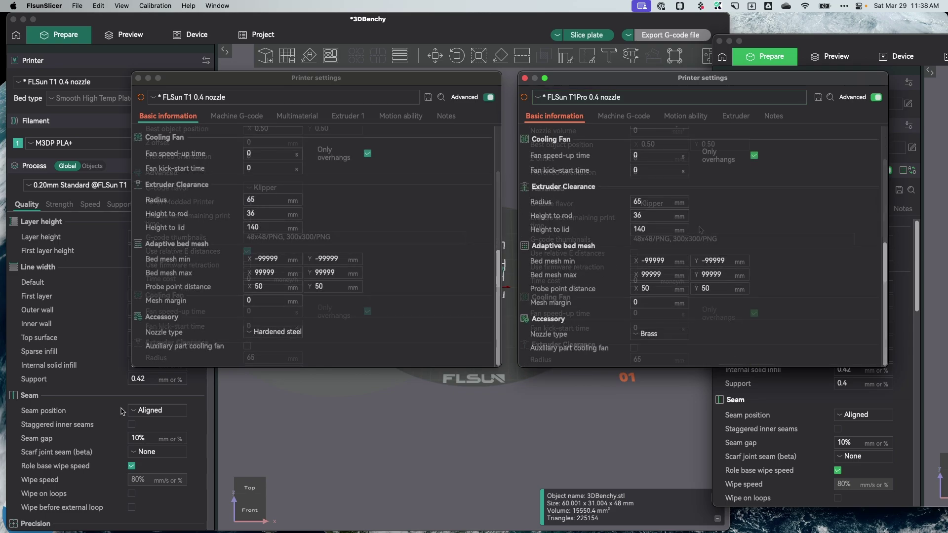
pyautogui.click(254, 334)
# - Set OrcaSlicer's nozzle type to Brass and show both apps' Machine G-code pages
pyautogui.click(260, 387)
pyautogui.click(621, 116)
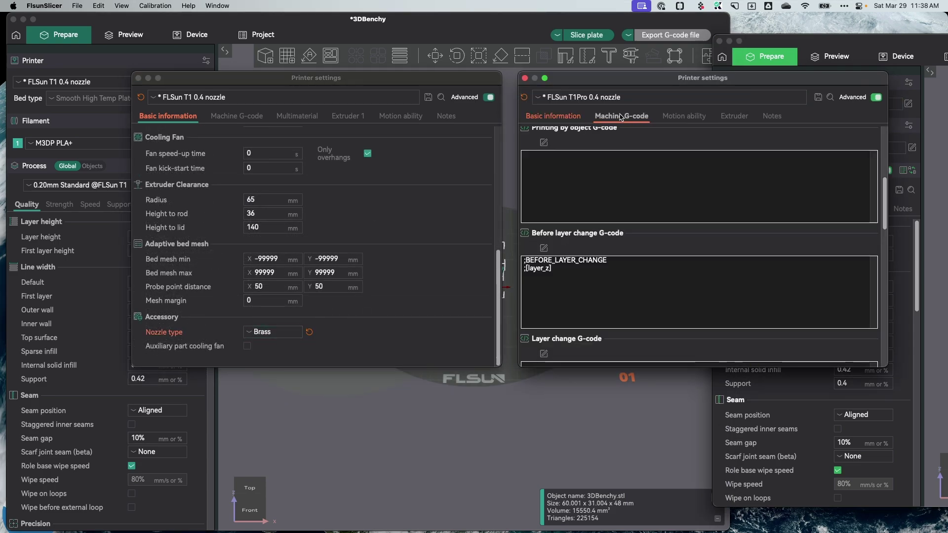
pyautogui.scroll(10, 570, 231)
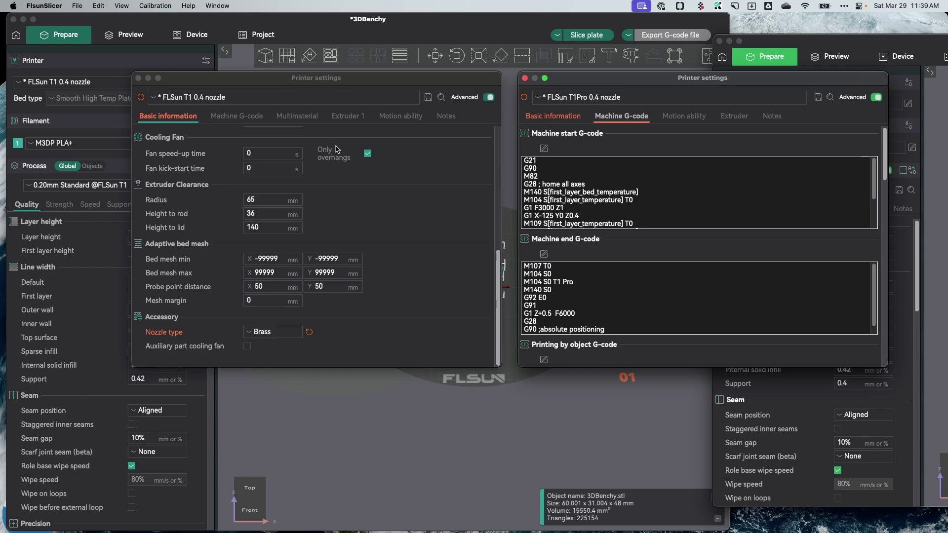
pyautogui.click(418, 191)
pyautogui.click(234, 115)
pyautogui.scroll(2, 328, 218)
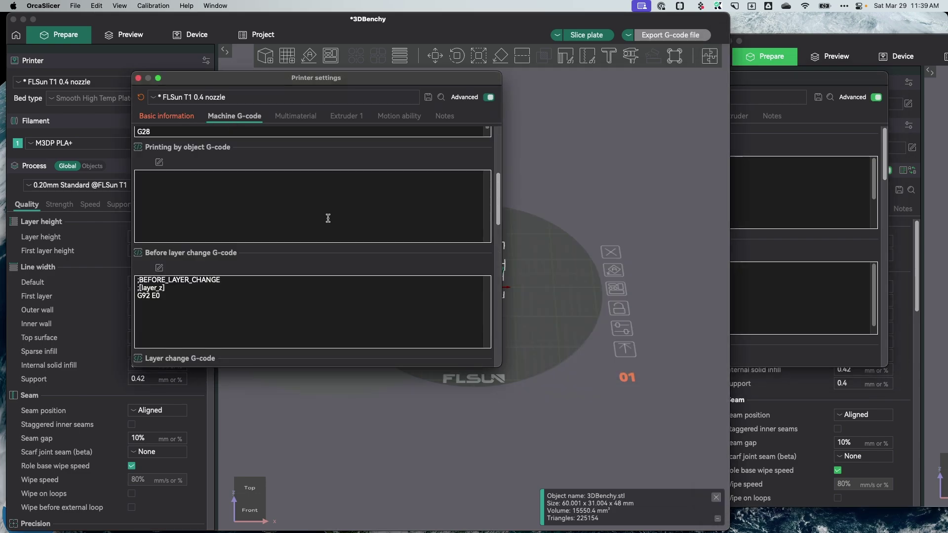
pyautogui.moveTo(502, 198); pyautogui.dragTo(498, 136)
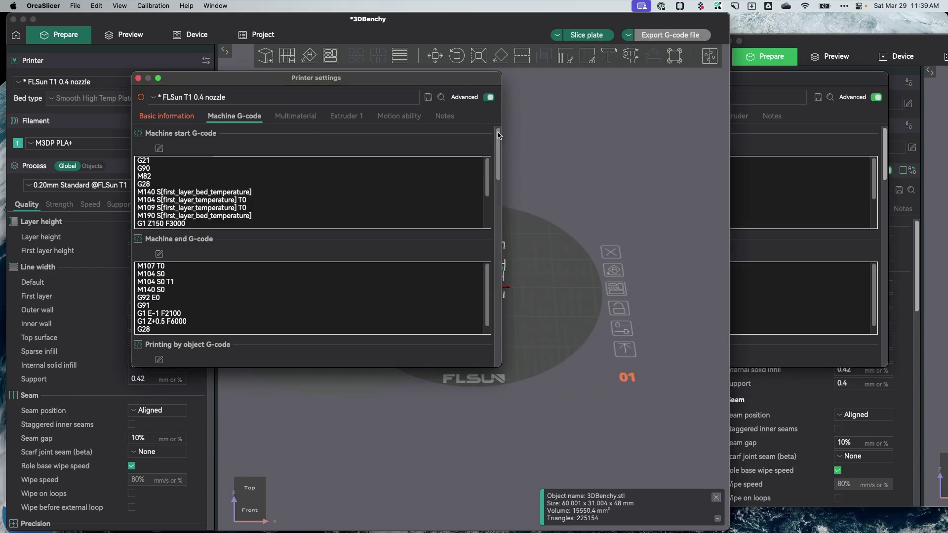
# - Replace OrcaSlicer's machine start G-code with the T1Pro start G-code
pyautogui.click(786, 185)
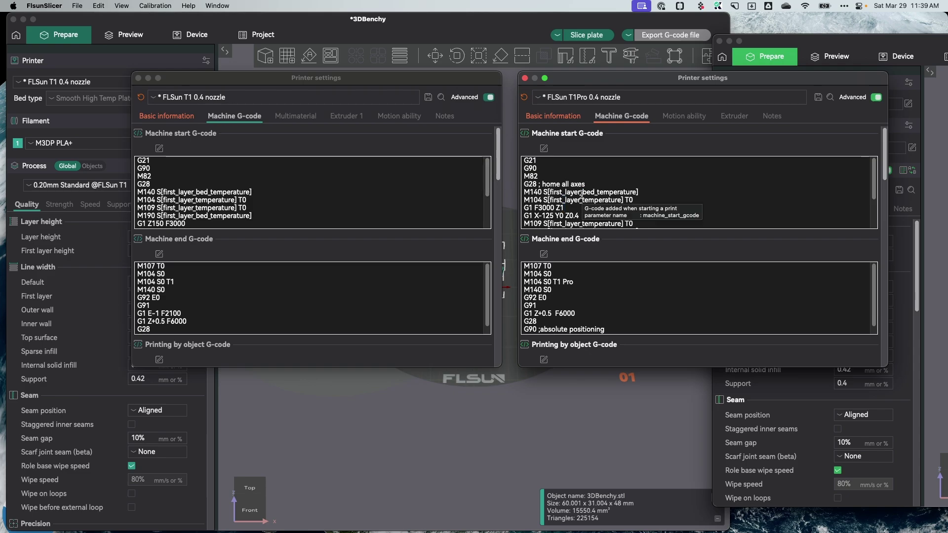
pyautogui.press('super+a')
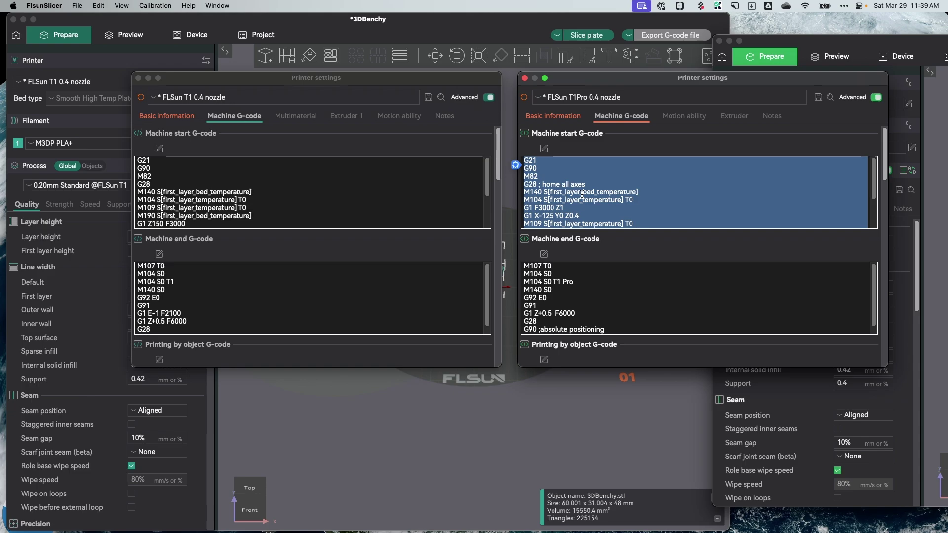
pyautogui.click(259, 183)
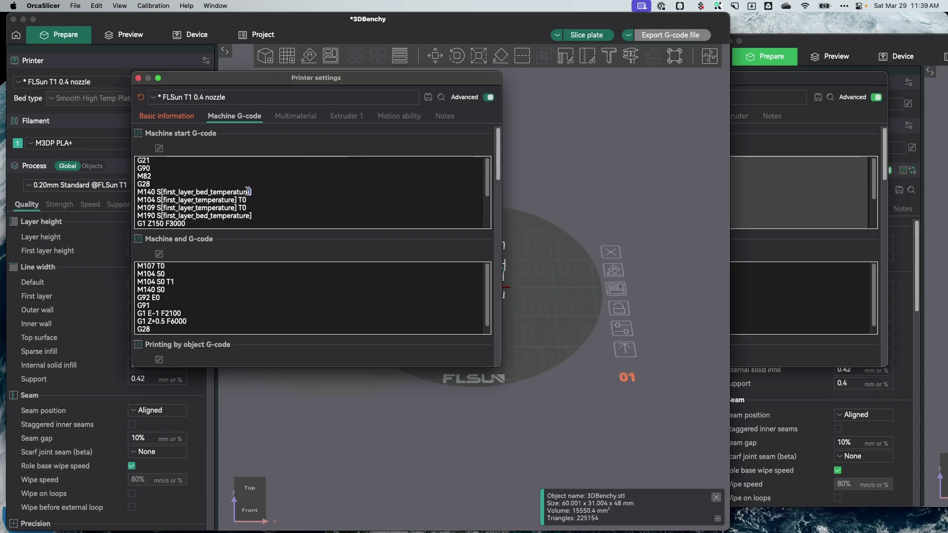
pyautogui.press('super+a')
pyautogui.press('super+v')
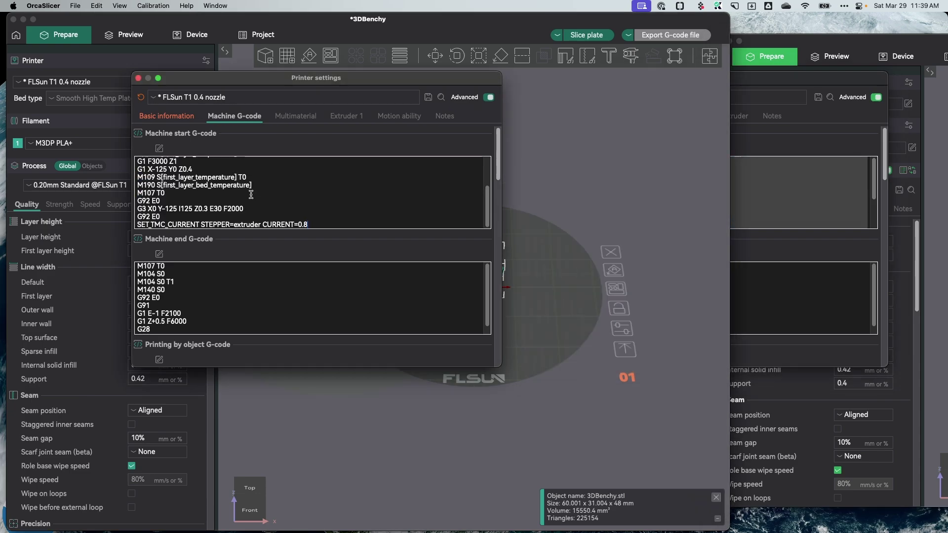
# - Replace OrcaSlicer's machine end G-code with the T1Pro end G-code ending in TIMELAPSE_RENDER
pyautogui.click(795, 243)
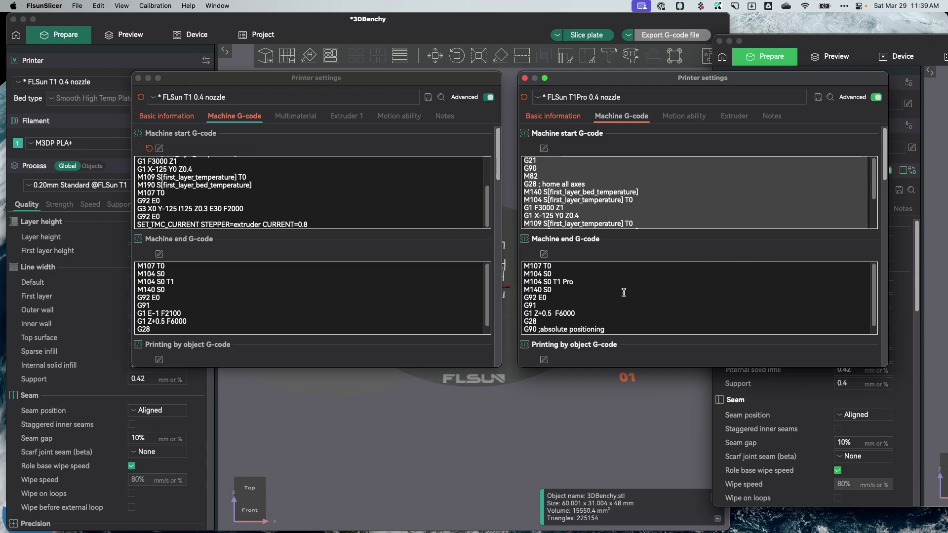
pyautogui.click(598, 299)
pyautogui.click(530, 291)
pyautogui.click(568, 291)
pyautogui.press('super+a')
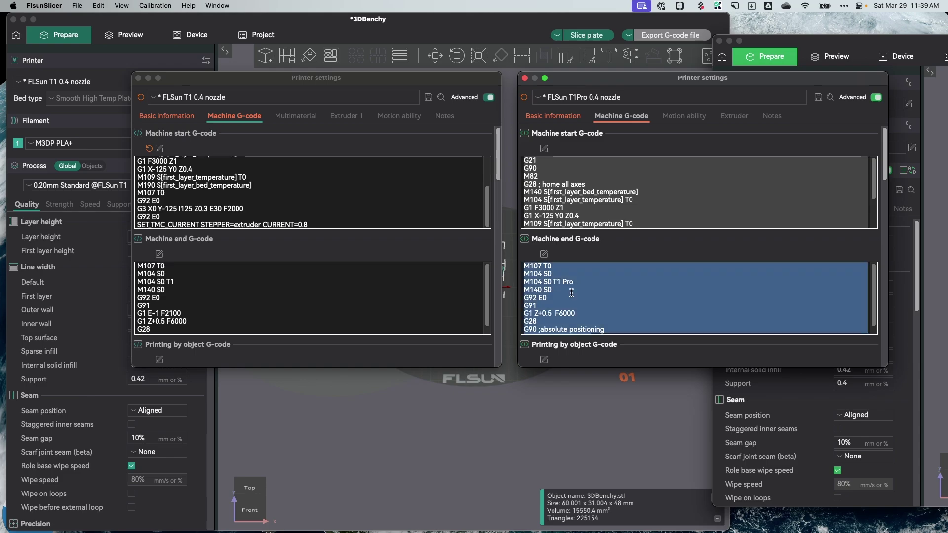
pyautogui.click(260, 307)
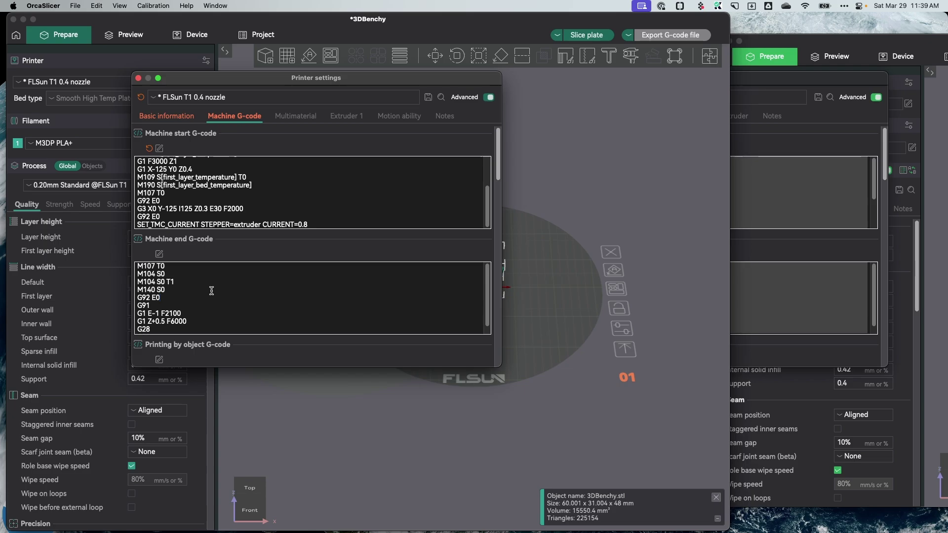
pyautogui.press('super+a')
pyautogui.press('super+v')
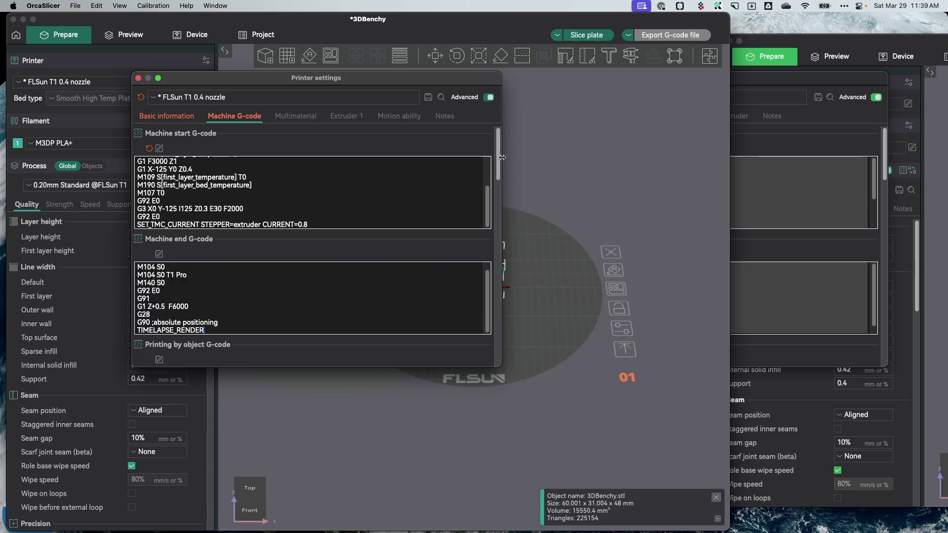
# - Overwrite OrcaSlicer's before-layer-change G-code with the T1Pro's ;BEFORE_LAYER_CHANGE and ;[layer_z] lines
pyautogui.scroll(-8, 494, 170)
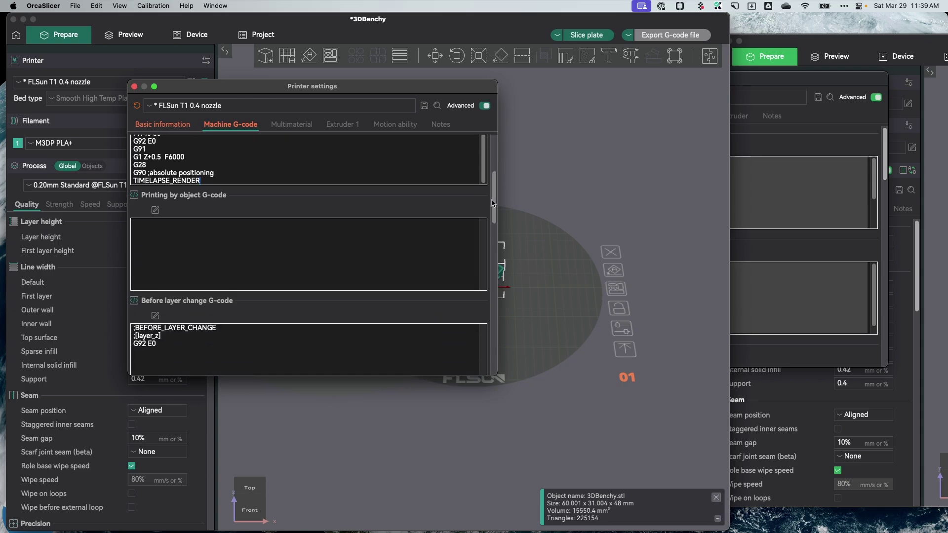
pyautogui.click(782, 236)
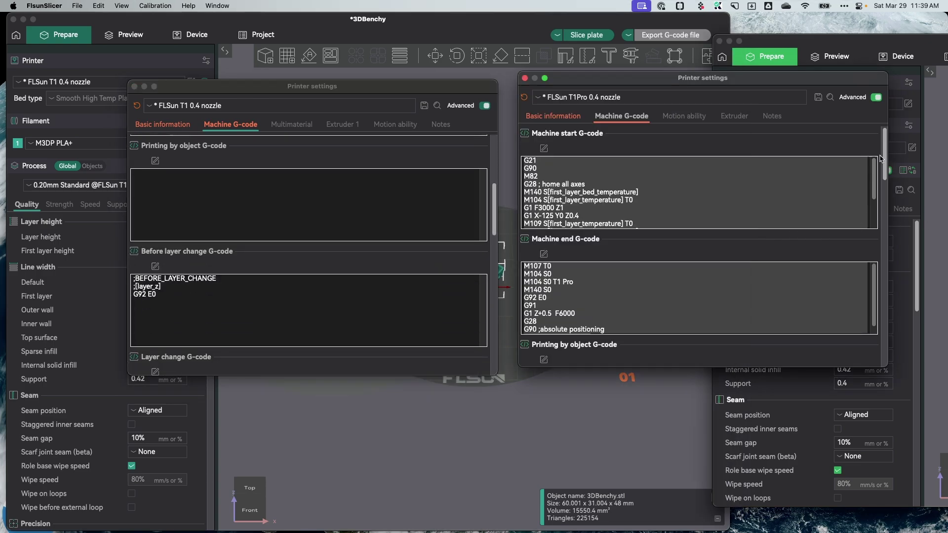
pyautogui.moveTo(886, 157); pyautogui.dragTo(883, 206)
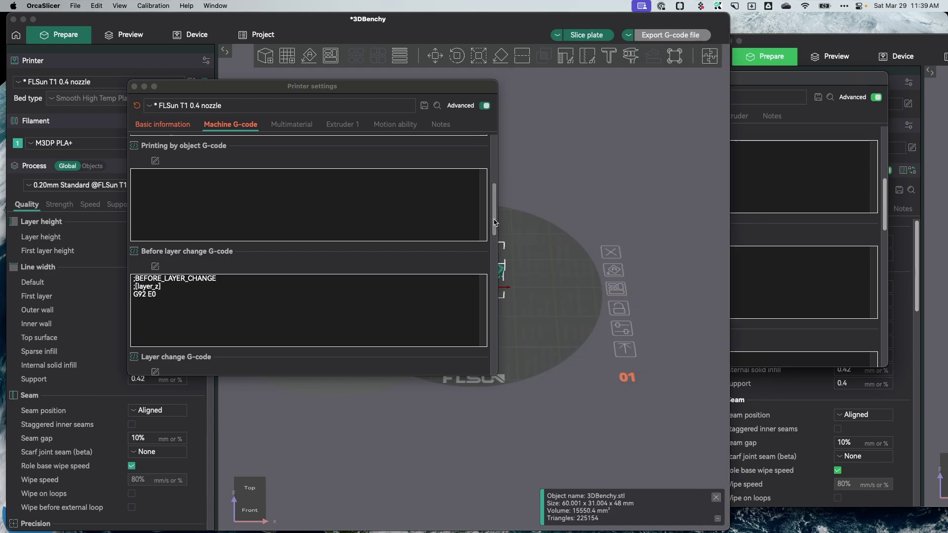
pyautogui.scroll(-5, 497, 227)
pyautogui.scroll(2, 809, 261)
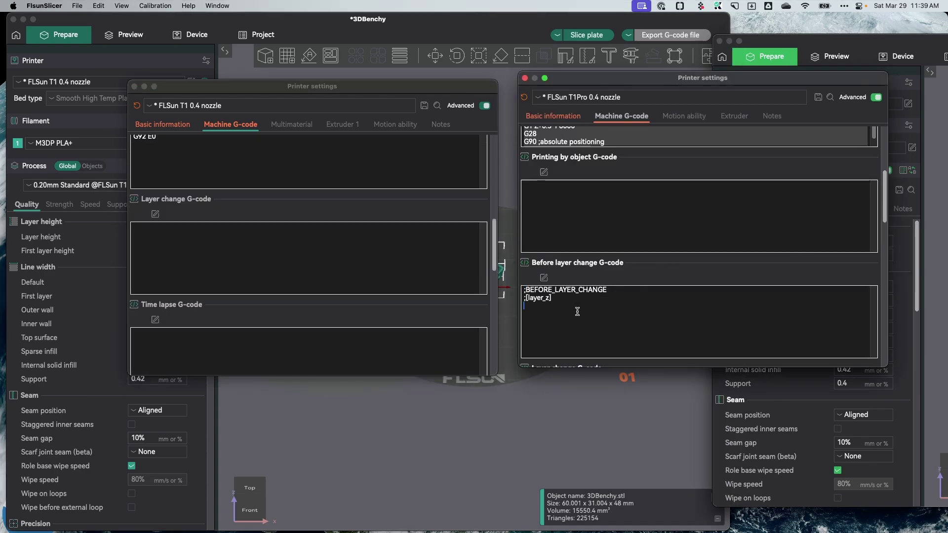
pyautogui.moveTo(578, 299); pyautogui.dragTo(501, 282)
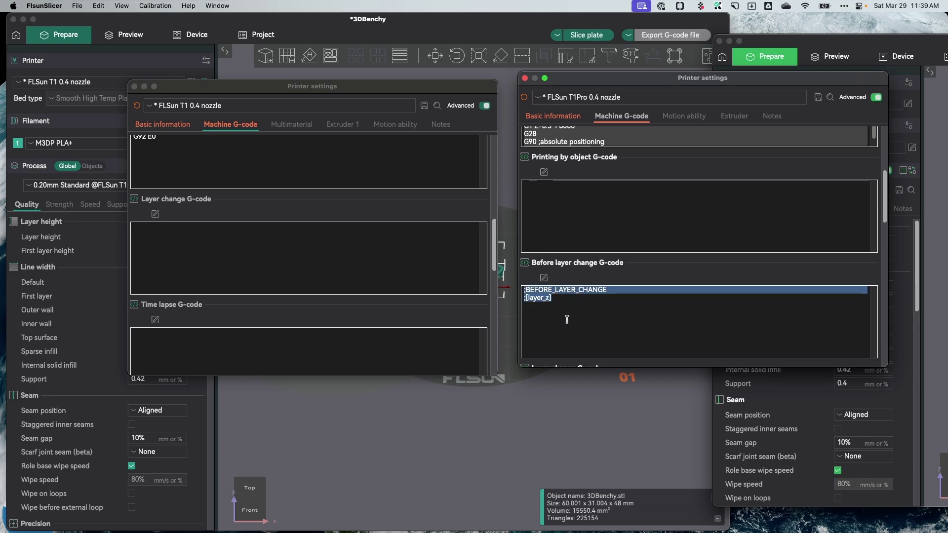
pyautogui.rightClick(535, 298)
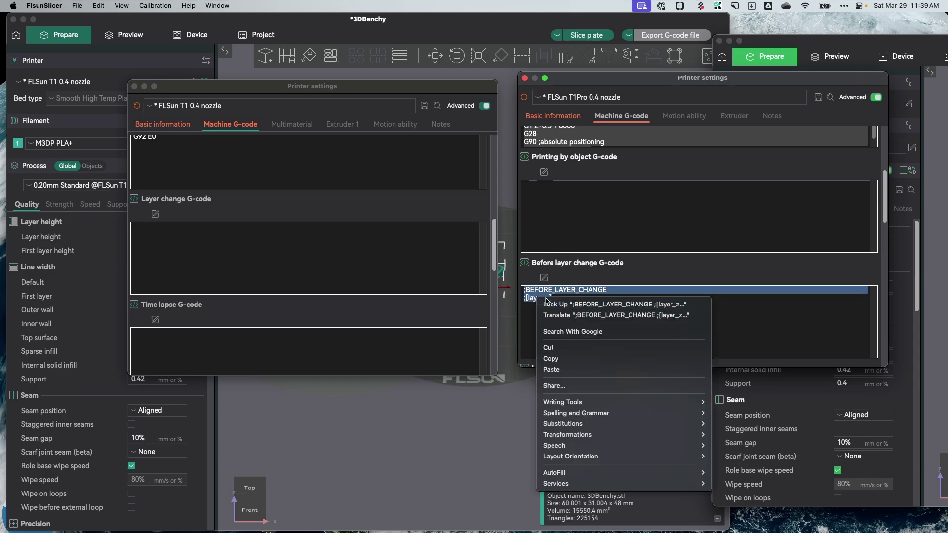
pyautogui.click(560, 360)
pyautogui.click(255, 220)
pyautogui.scroll(3, 255, 220)
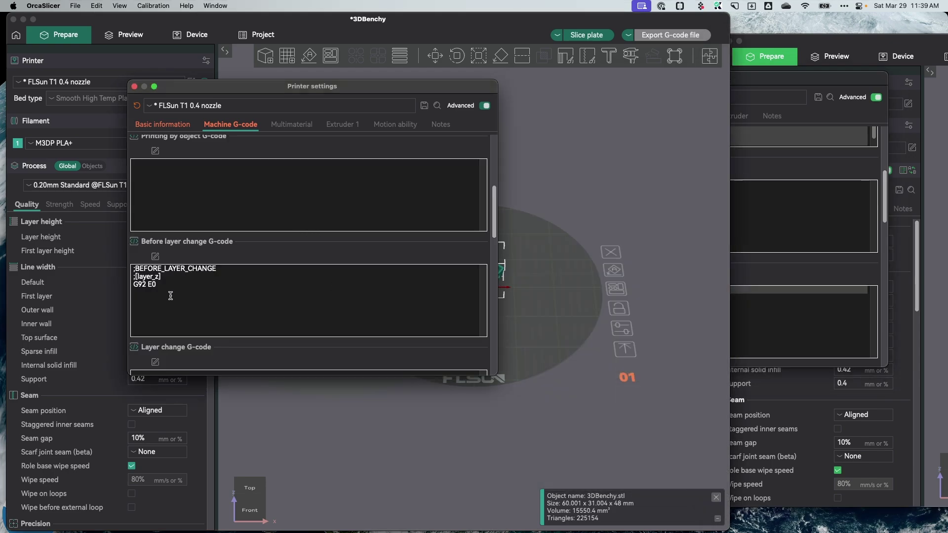
pyautogui.moveTo(181, 290); pyautogui.dragTo(58, 244)
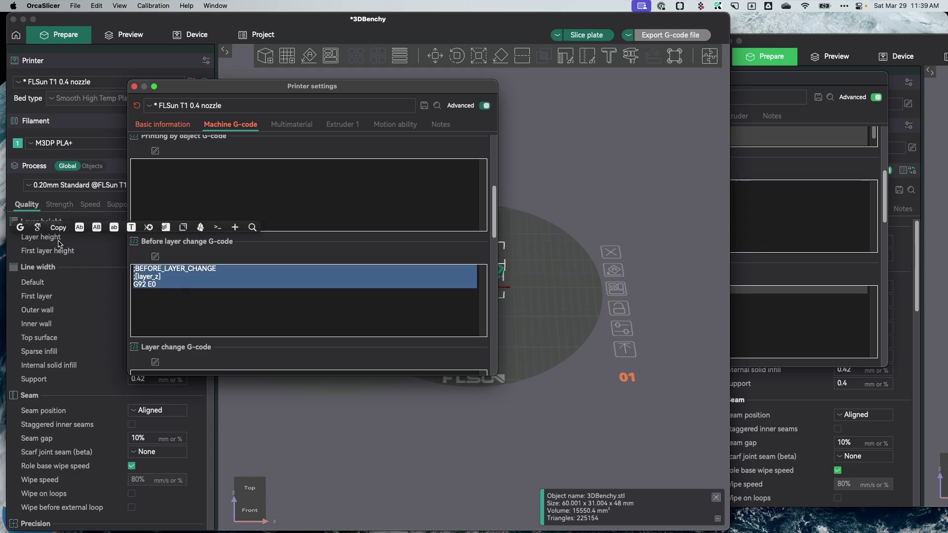
pyautogui.press('super+v')
# - Change OrcaSlicer's Pause G-code from PAUSE to M600, checking against the T1Pro's
pyautogui.click(782, 311)
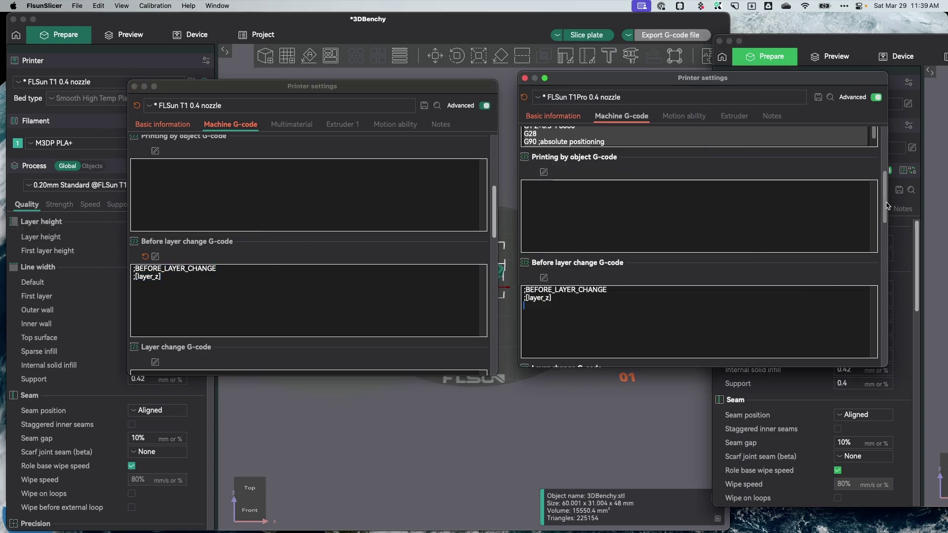
pyautogui.moveTo(887, 206); pyautogui.dragTo(870, 356)
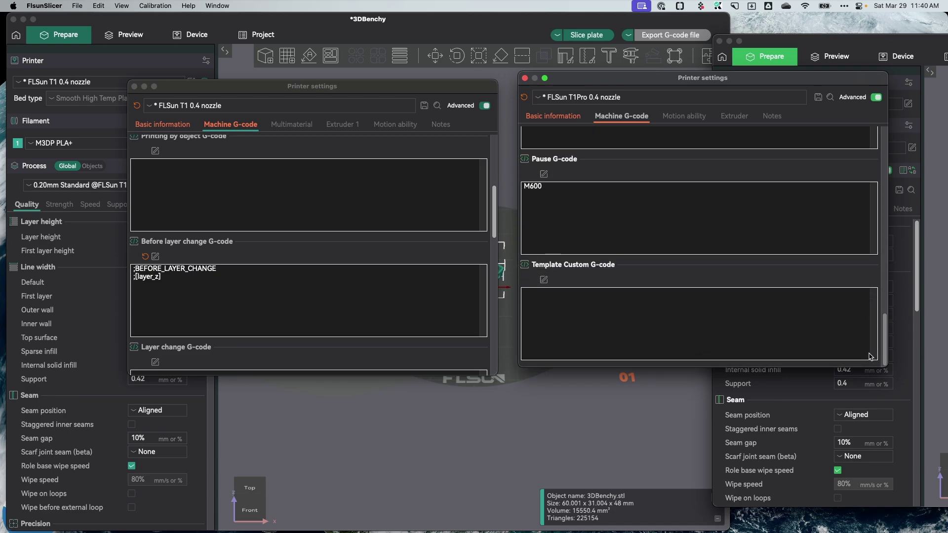
pyautogui.moveTo(494, 211); pyautogui.dragTo(511, 298)
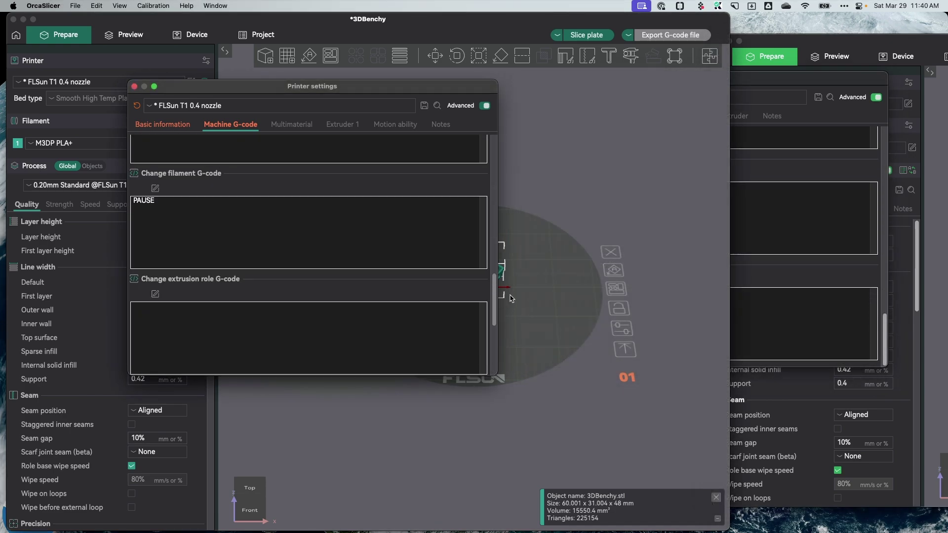
pyautogui.click(738, 277)
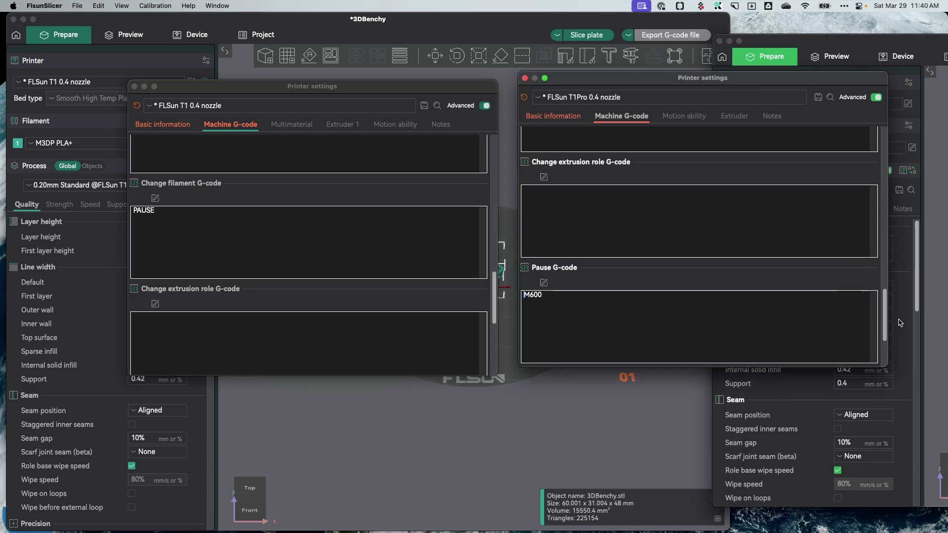
pyautogui.moveTo(884, 316); pyautogui.dragTo(884, 384)
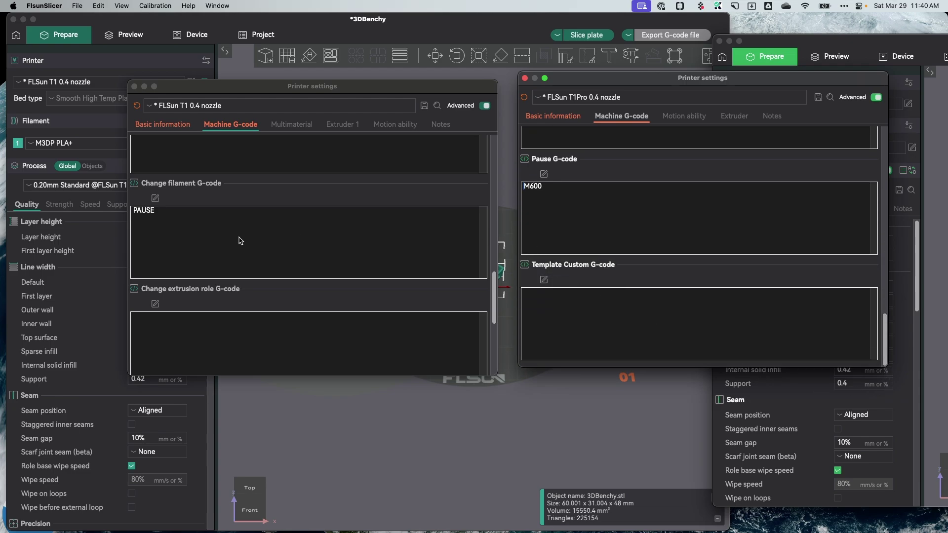
pyautogui.click(495, 303)
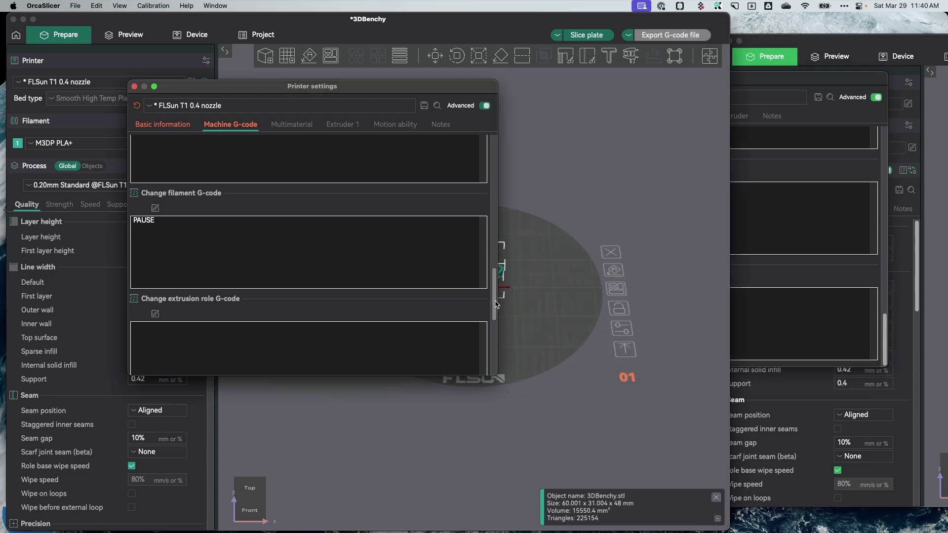
pyautogui.moveTo(495, 303); pyautogui.dragTo(495, 355)
pyautogui.click(793, 328)
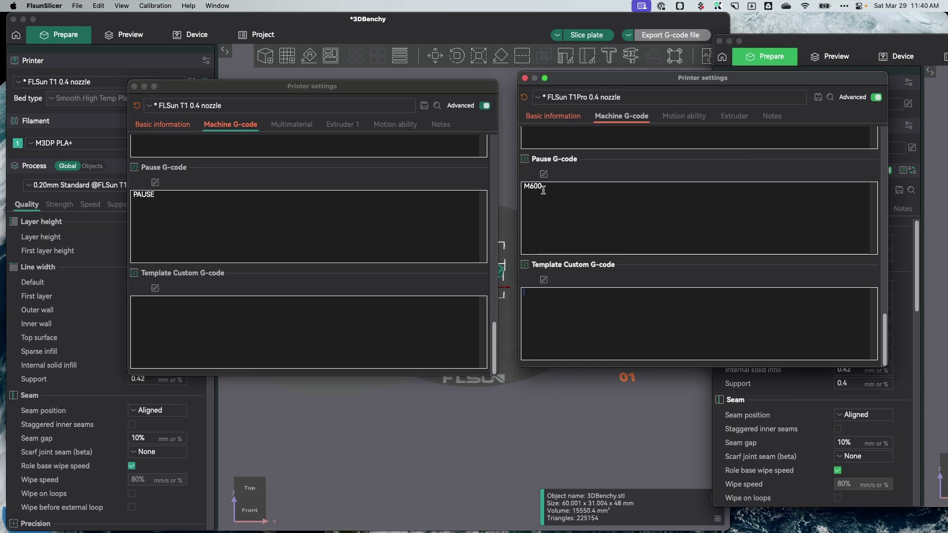
pyautogui.click(172, 193)
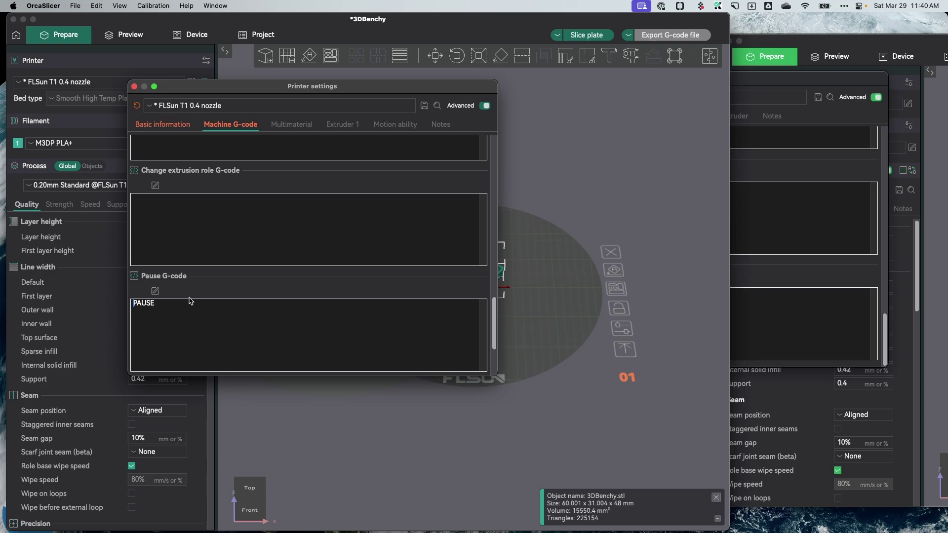
pyautogui.doubleClick(161, 303)
pyautogui.write('M600')
pyautogui.click(779, 234)
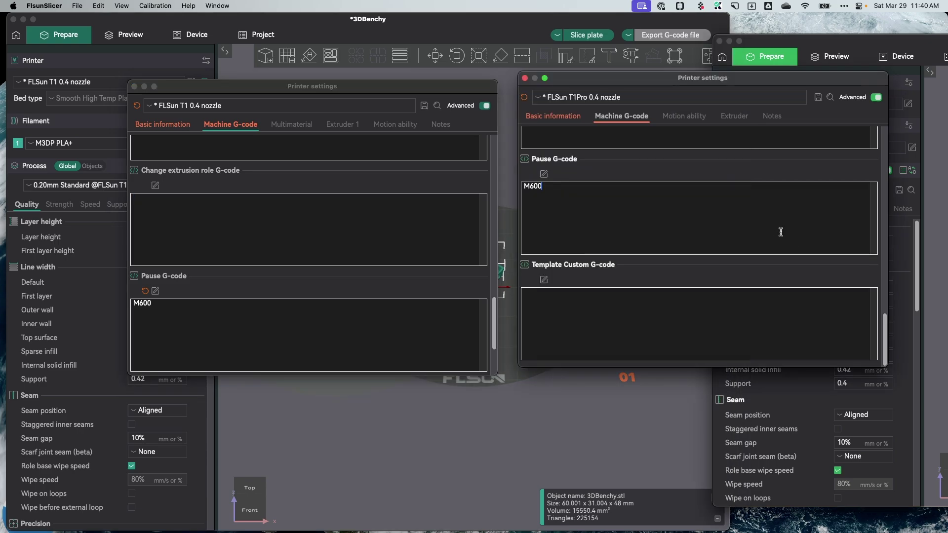
# - Show Motion ability in both apps and enable writing motion limits into OrcaSlicer's G-code
pyautogui.click(682, 117)
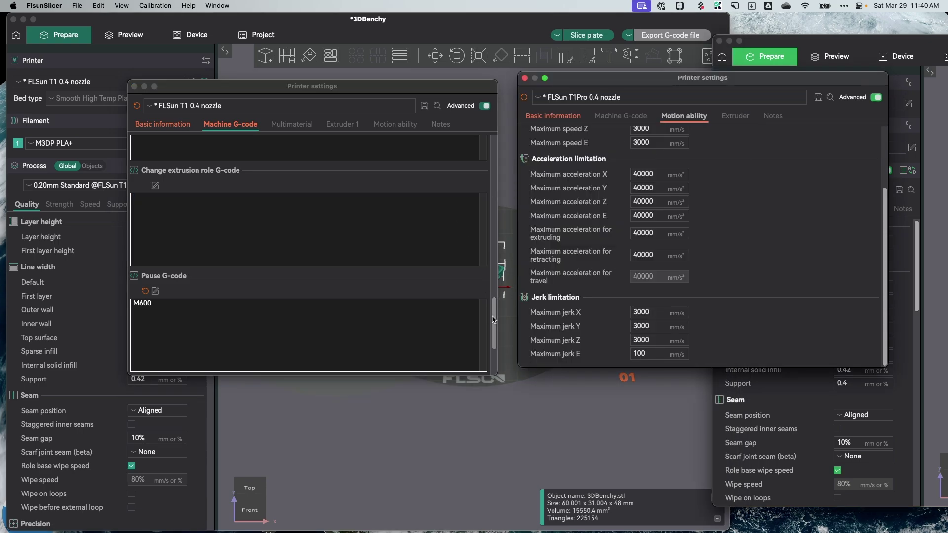
pyautogui.moveTo(493, 321); pyautogui.dragTo(489, 129)
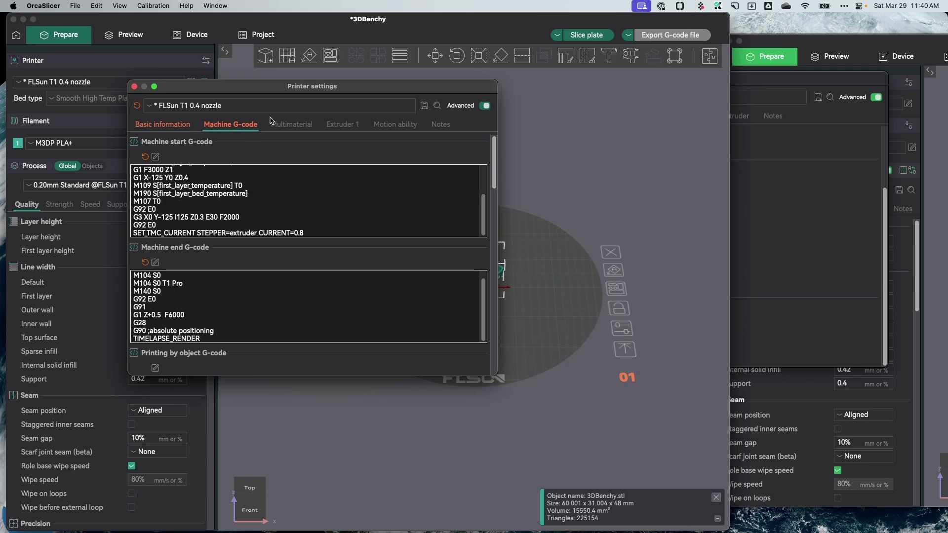
pyautogui.click(394, 124)
pyautogui.click(765, 176)
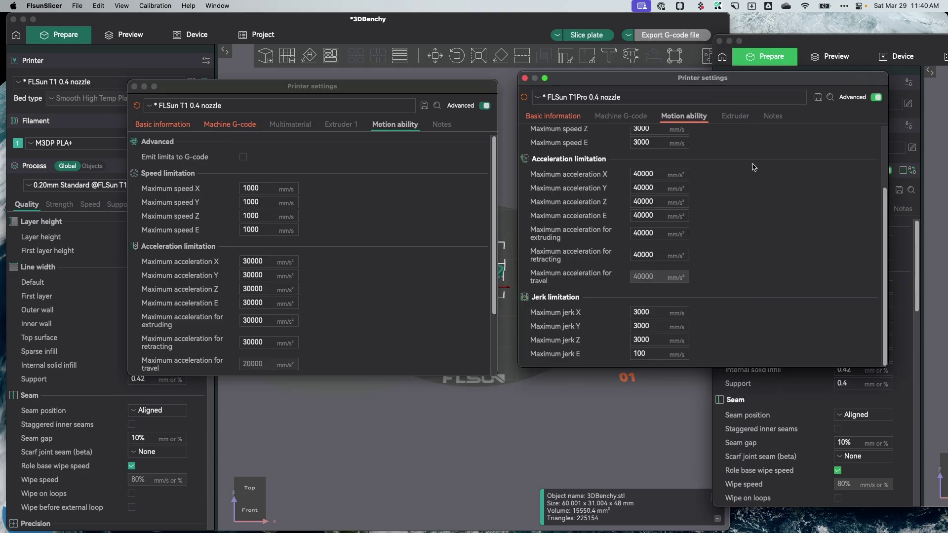
pyautogui.scroll(3, 746, 217)
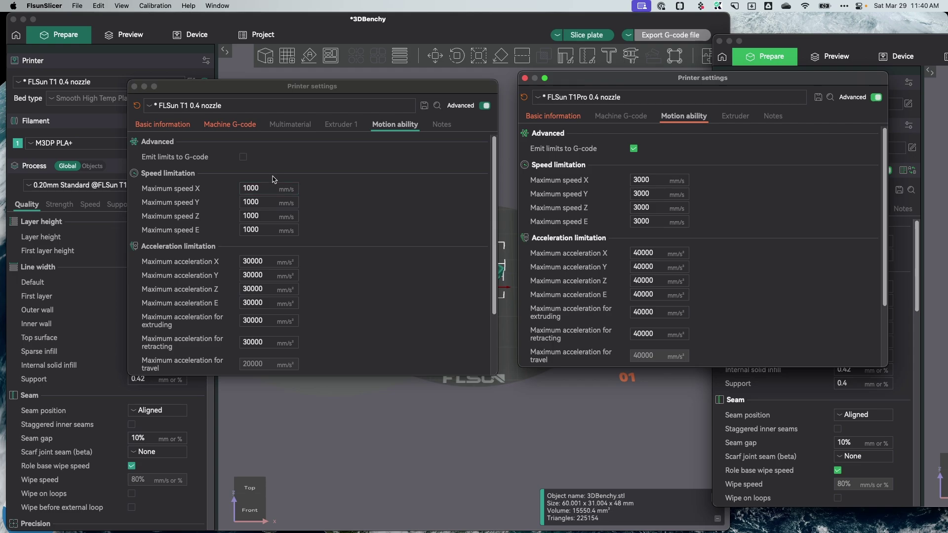
pyautogui.click(243, 156)
pyautogui.click(243, 156)
pyautogui.click(782, 114)
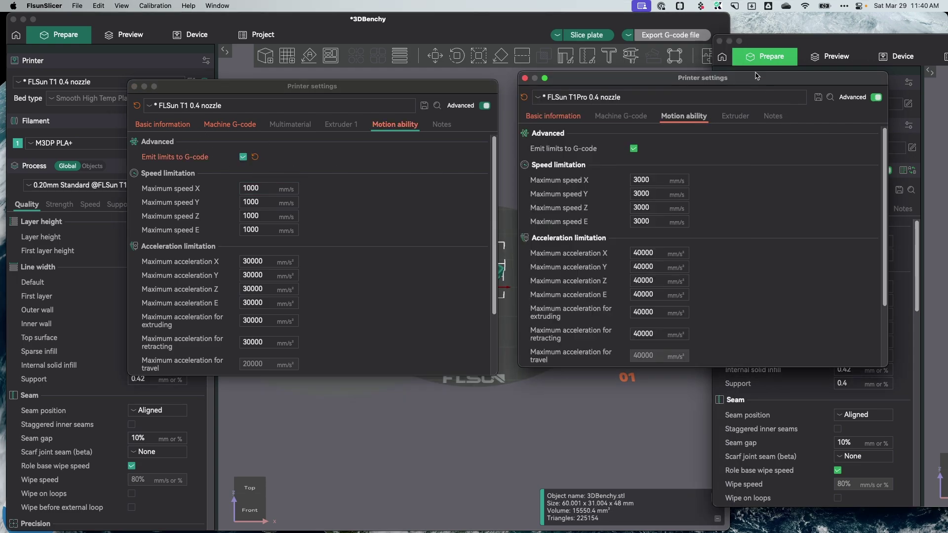
pyautogui.moveTo(706, 85); pyautogui.dragTo(917, 66)
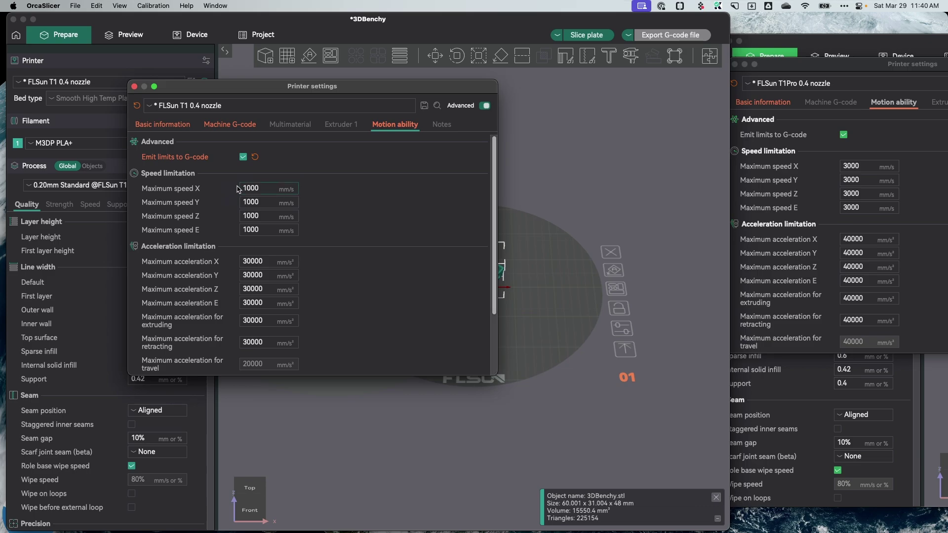
# - Set OrcaSlicer's maximum speeds for X, Y, Z and E to 3000 mm/s
pyautogui.moveTo(247, 188)
pyautogui.mouseDown()
pyautogui.moveTo(233, 189)
pyautogui.moveTo(244, 191)
pyautogui.mouseUp()
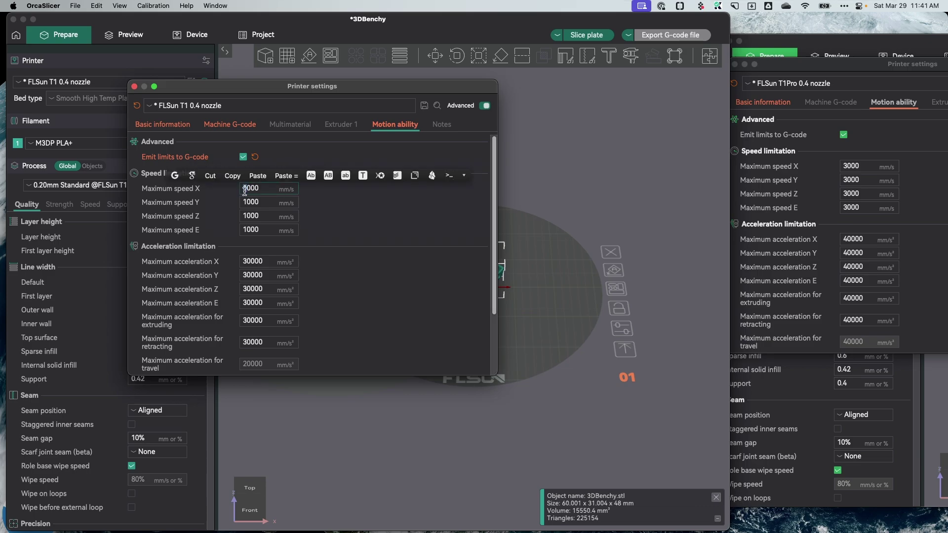
pyautogui.write('3')
pyautogui.click(248, 202)
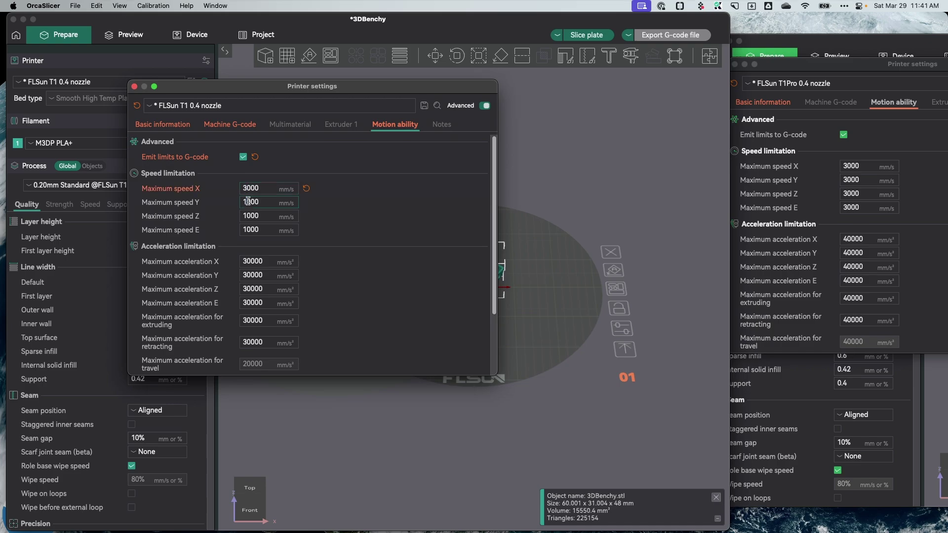
pyautogui.write('3')
pyautogui.moveTo(248, 201); pyautogui.dragTo(243, 215)
pyautogui.write('3')
pyautogui.click(244, 230)
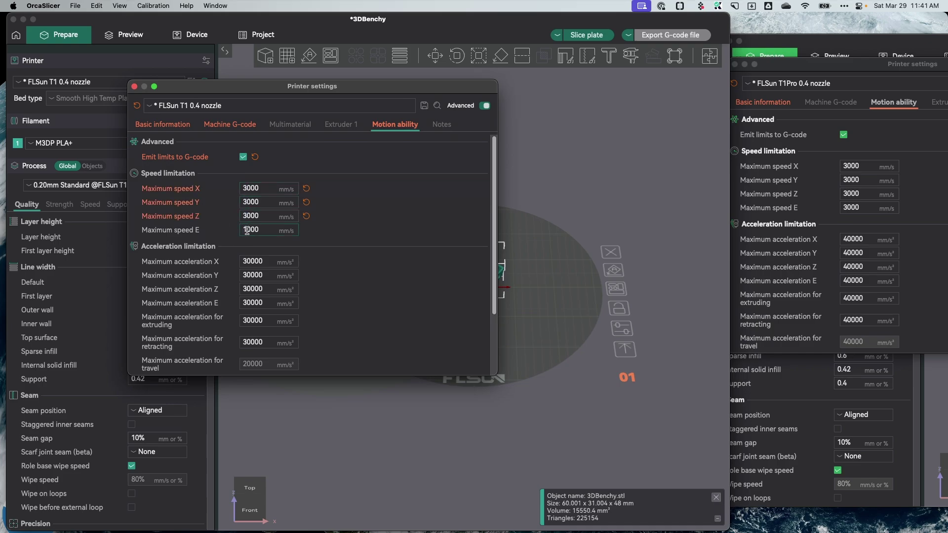
pyautogui.write('3')
pyautogui.moveTo(245, 230); pyautogui.dragTo(250, 231)
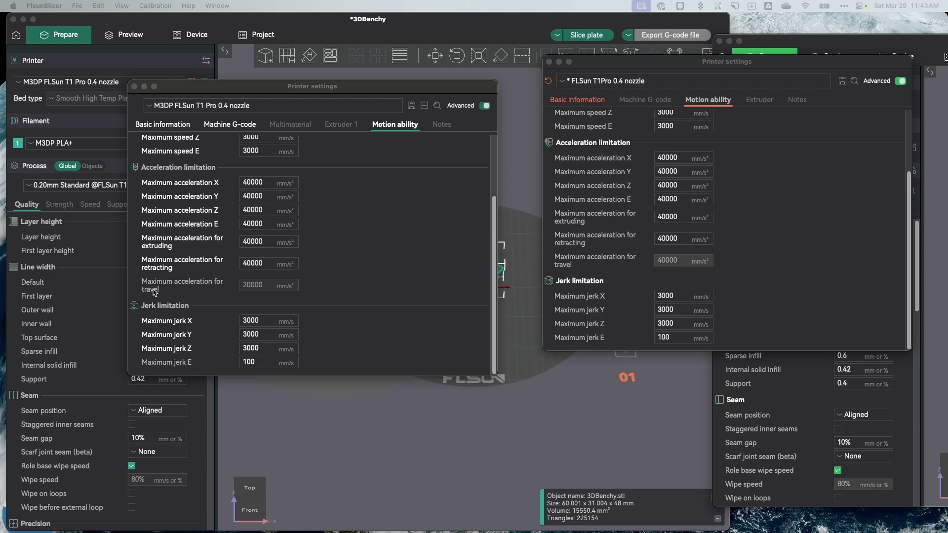
pyautogui.click(498, 280)
pyautogui.scroll(3, 413, 340)
pyautogui.scroll(-3, 414, 340)
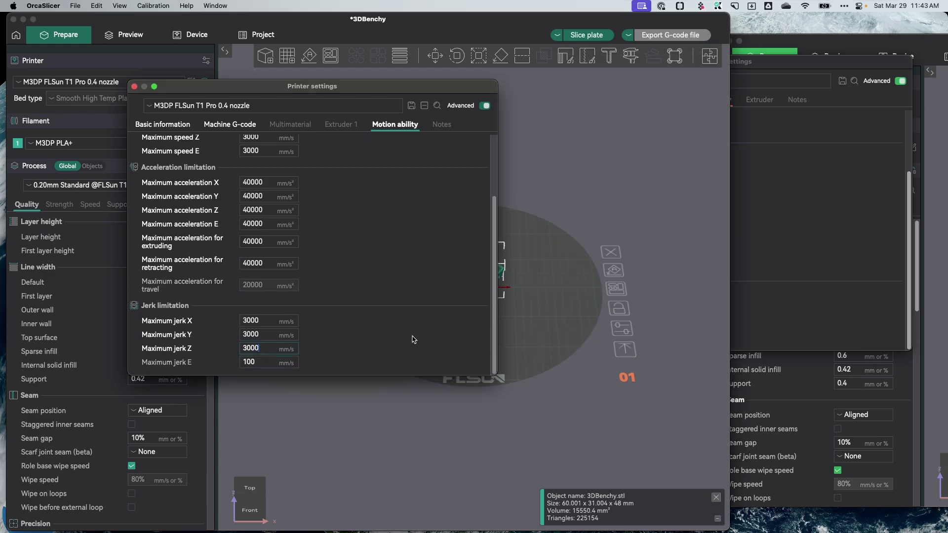
pyautogui.click(837, 211)
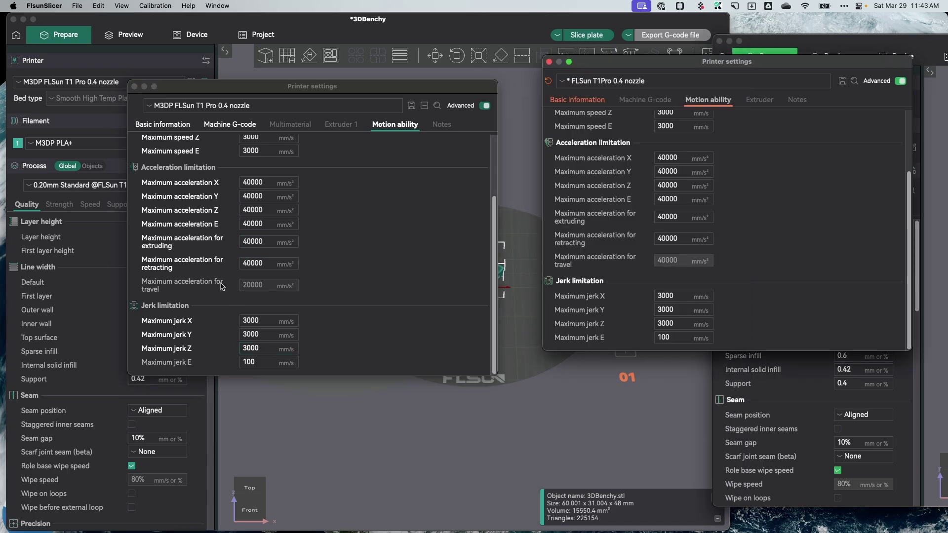
pyautogui.scroll(3, 253, 288)
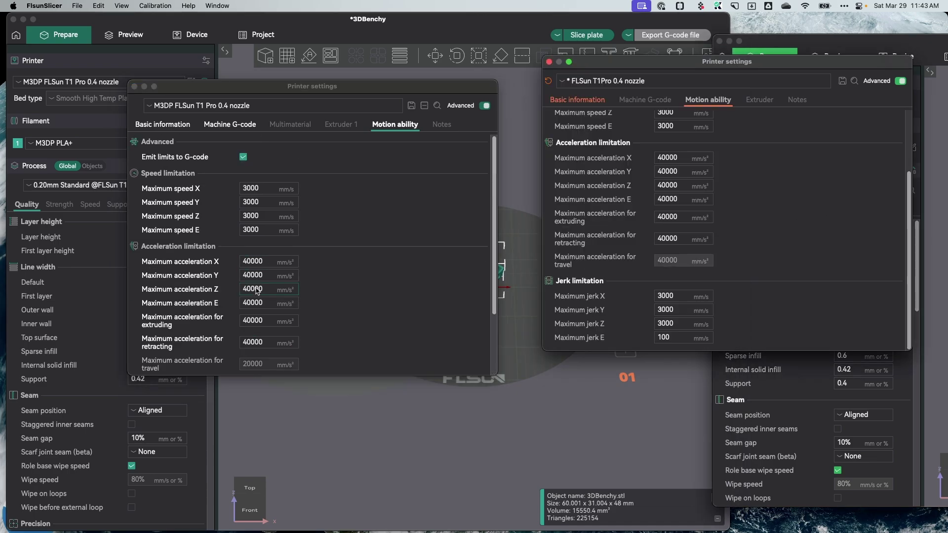
pyautogui.scroll(-3, 253, 288)
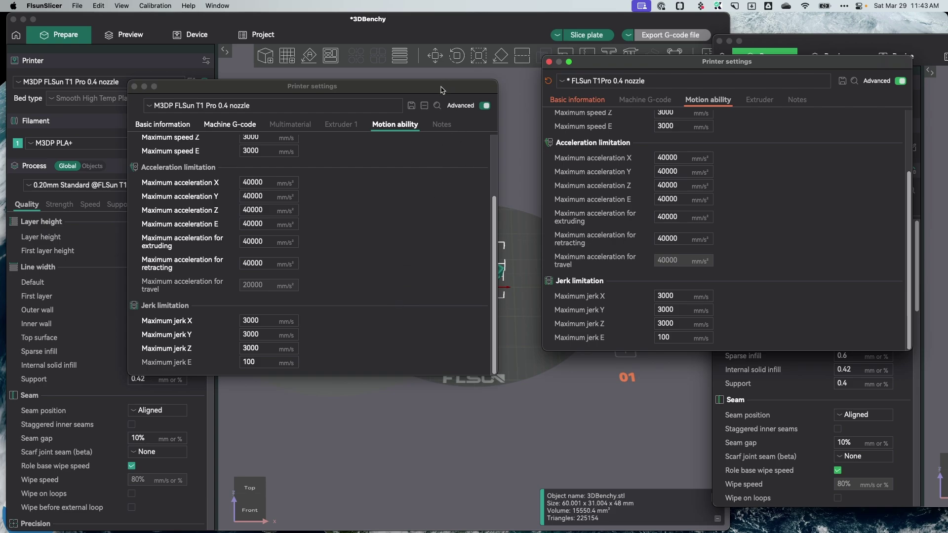
pyautogui.moveTo(442, 87); pyautogui.dragTo(445, 65)
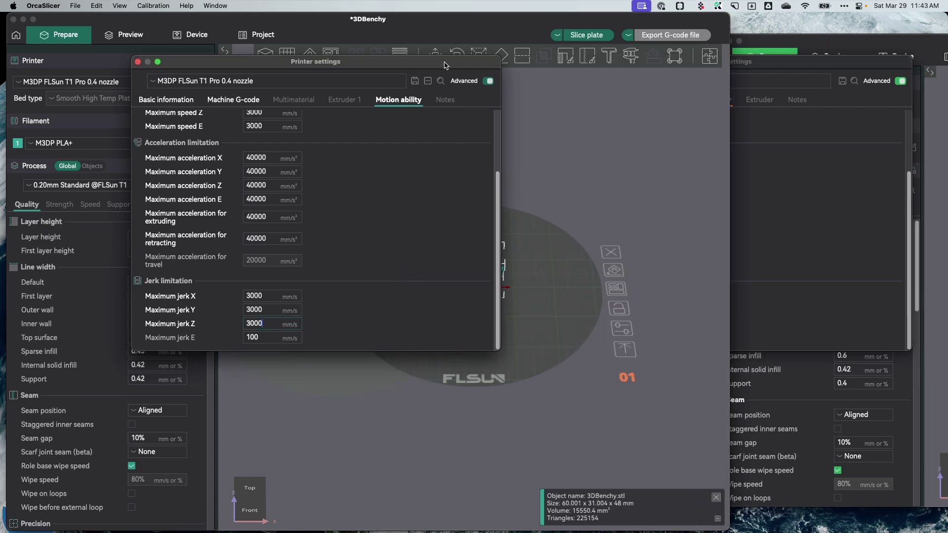
# - Show both apps' Extruder settings and change OrcaSlicer's extra length on restart from -0.05 to 0
pyautogui.click(345, 100)
pyautogui.click(805, 213)
pyautogui.scroll(2, 747, 155)
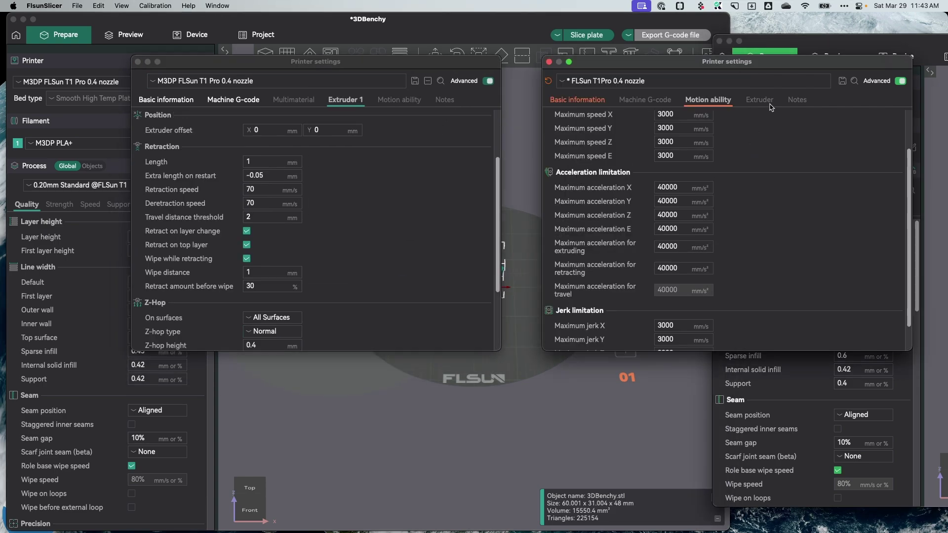
pyautogui.click(768, 102)
pyautogui.scroll(2, 761, 247)
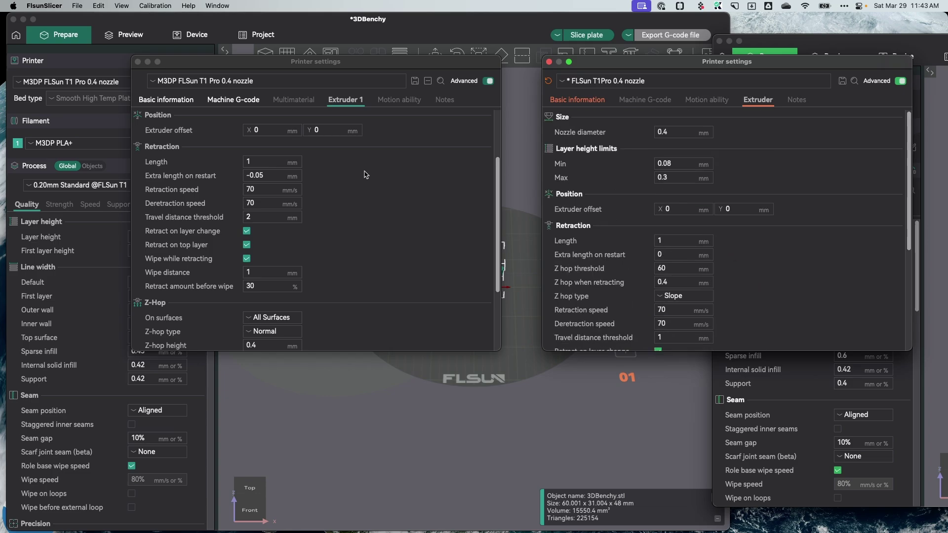
pyautogui.scroll(3, 297, 183)
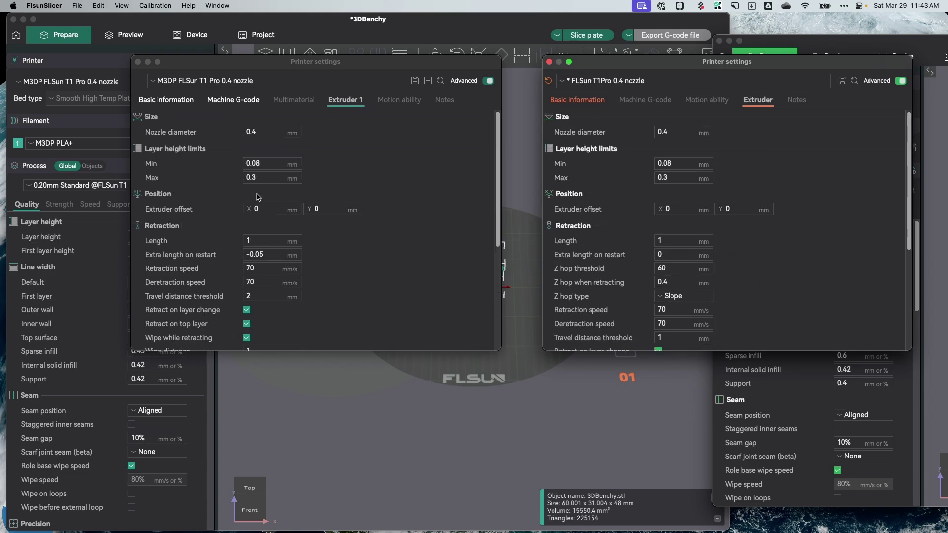
pyautogui.click(270, 255)
pyautogui.moveTo(271, 255); pyautogui.dragTo(189, 249)
pyautogui.write('0')
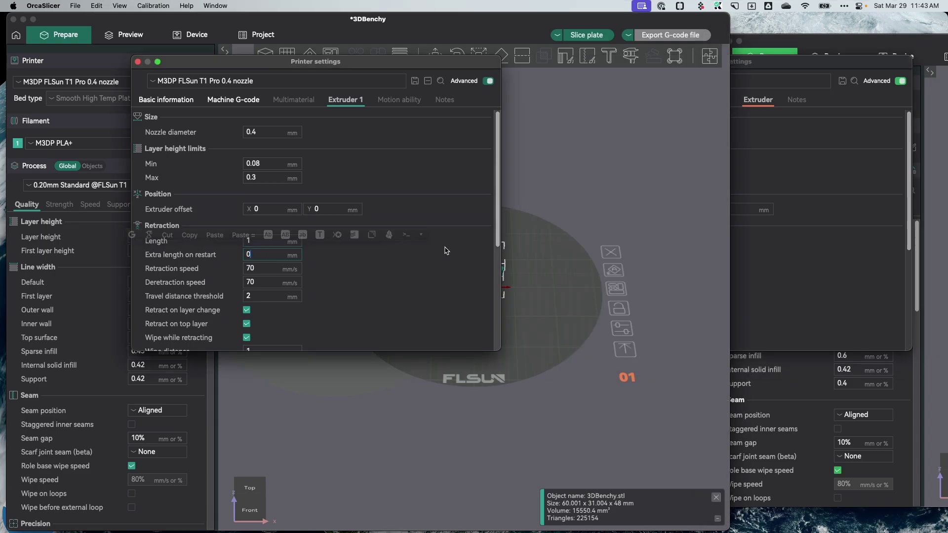
# - Set OrcaSlicer's wipe distance to 2 mm and retract amount before wipe to 70%
pyautogui.click(819, 288)
pyautogui.scroll(3, 721, 281)
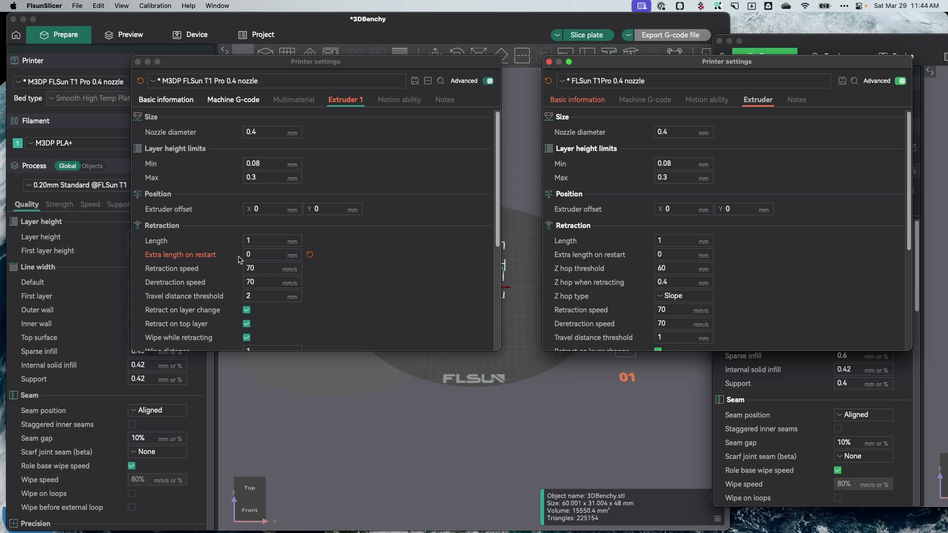
pyautogui.scroll(-4, 406, 269)
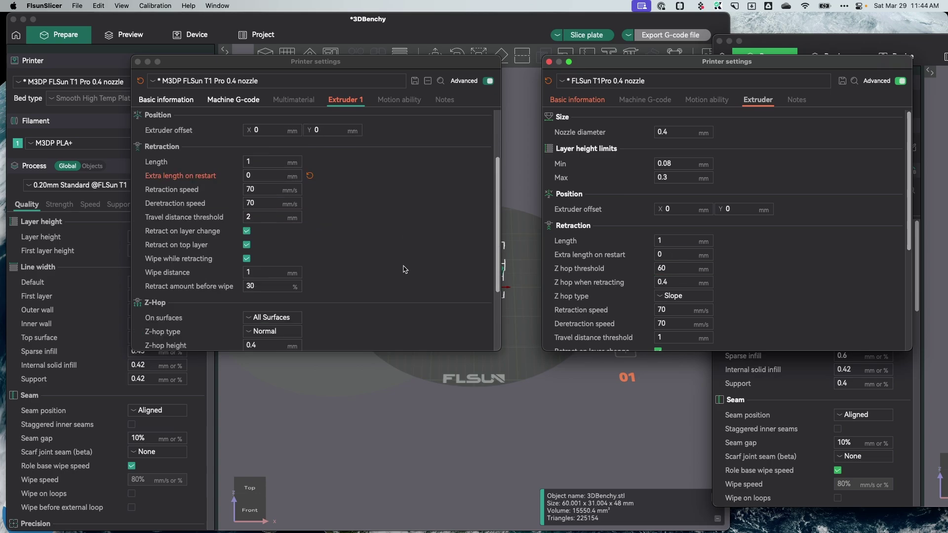
pyautogui.scroll(-1, 700, 231)
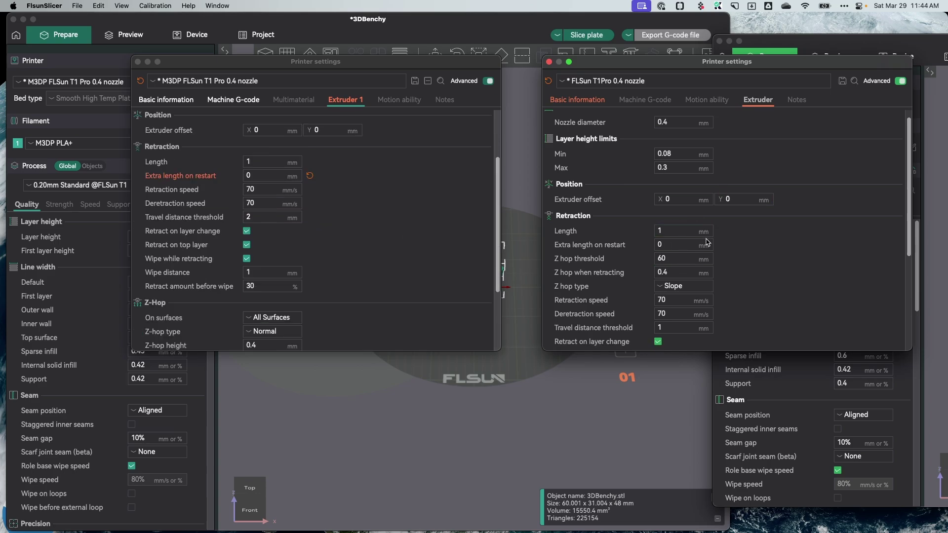
pyautogui.scroll(-5, 707, 242)
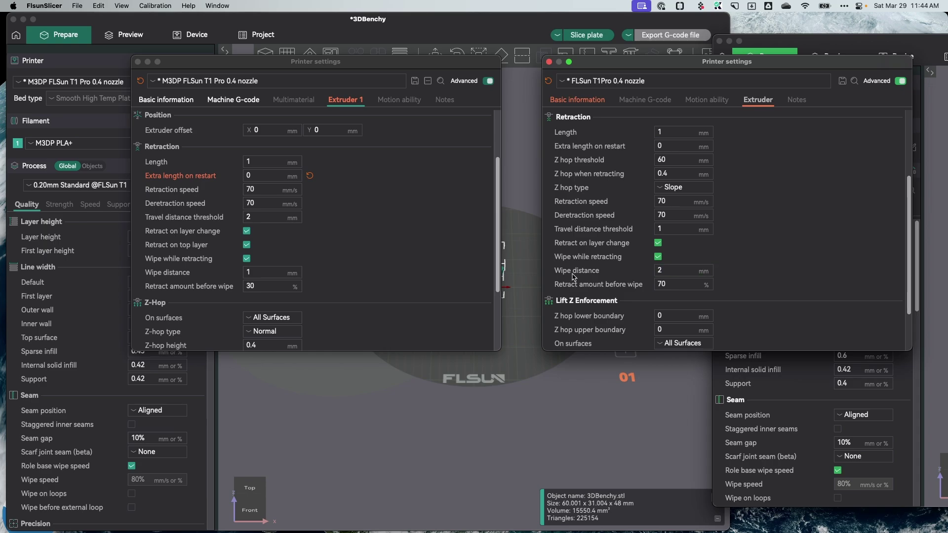
pyautogui.click(261, 272)
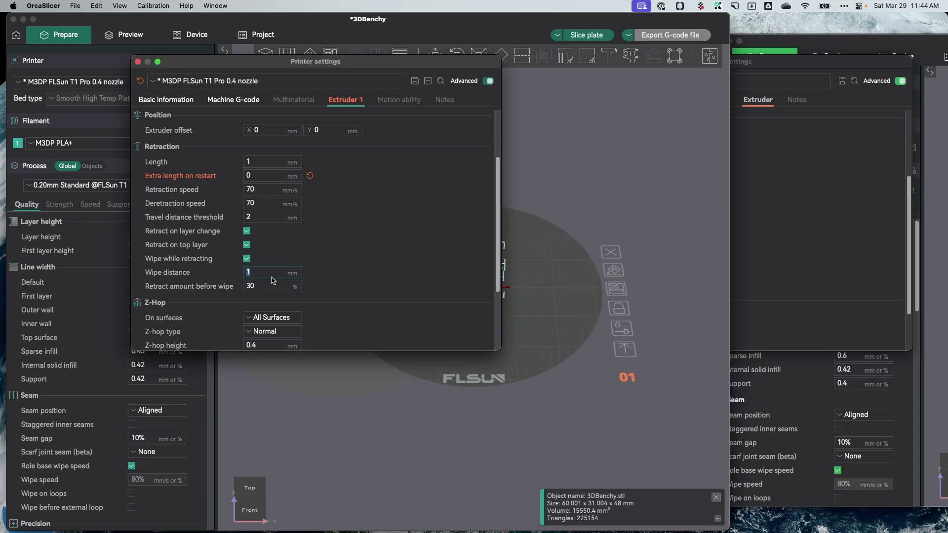
pyautogui.click(795, 266)
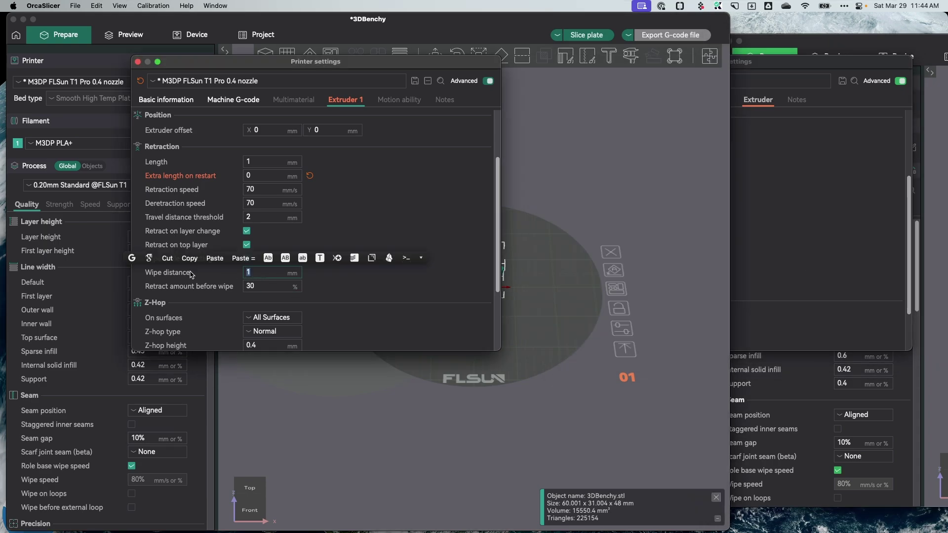
pyautogui.click(245, 280)
pyautogui.write('2')
pyautogui.click(839, 269)
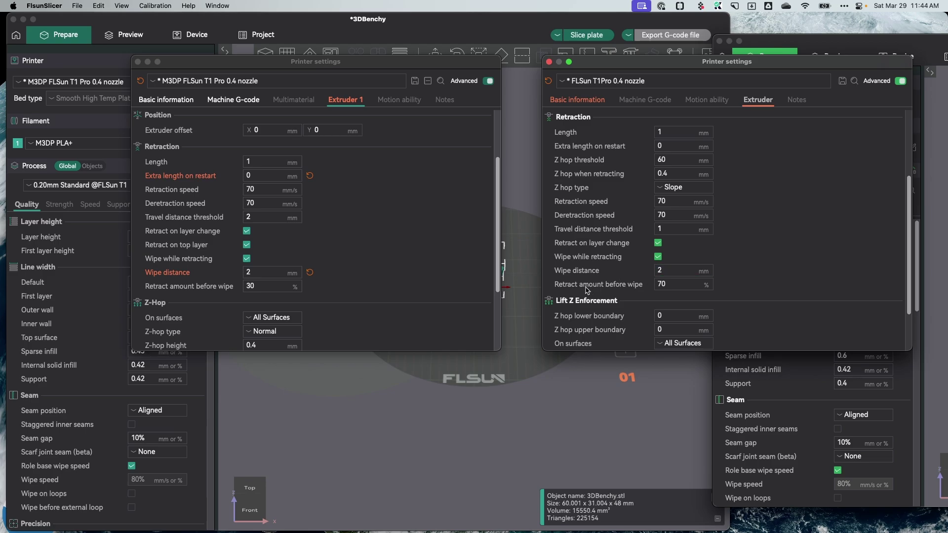
pyautogui.click(264, 288)
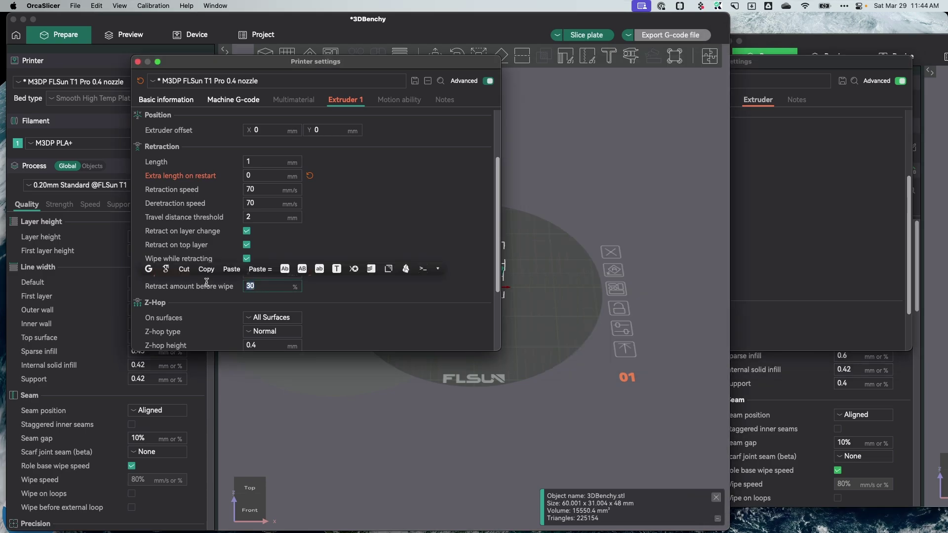
pyautogui.write('70')
pyautogui.click(802, 188)
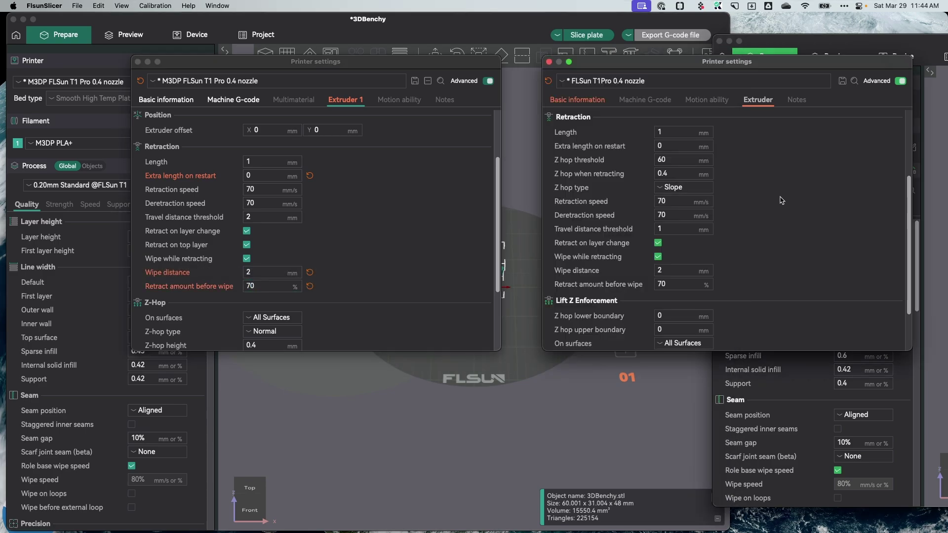
# - Set the material-switch retraction length to 2 mm and its extra length to 0
pyautogui.scroll(-2, 801, 223)
pyautogui.scroll(-2, 801, 223)
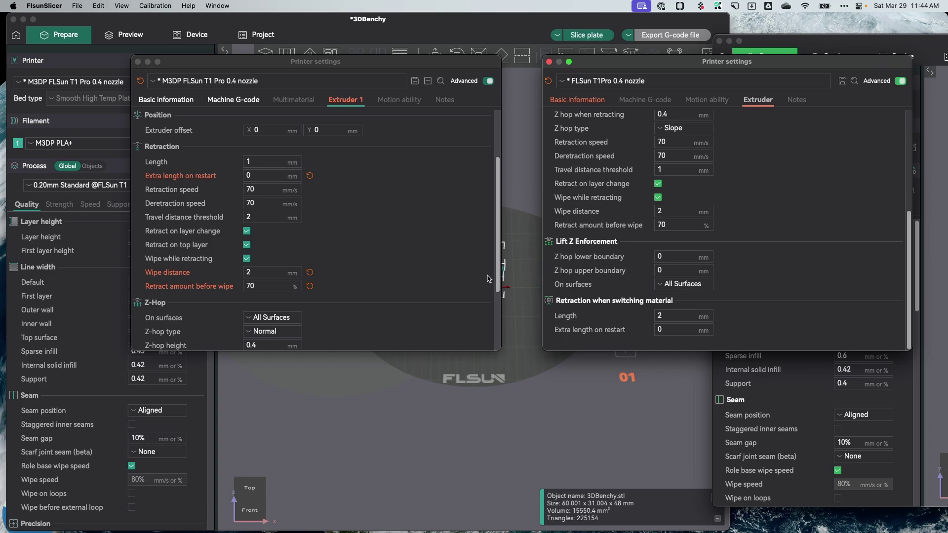
pyautogui.scroll(-1, 364, 291)
pyautogui.scroll(-4, 368, 291)
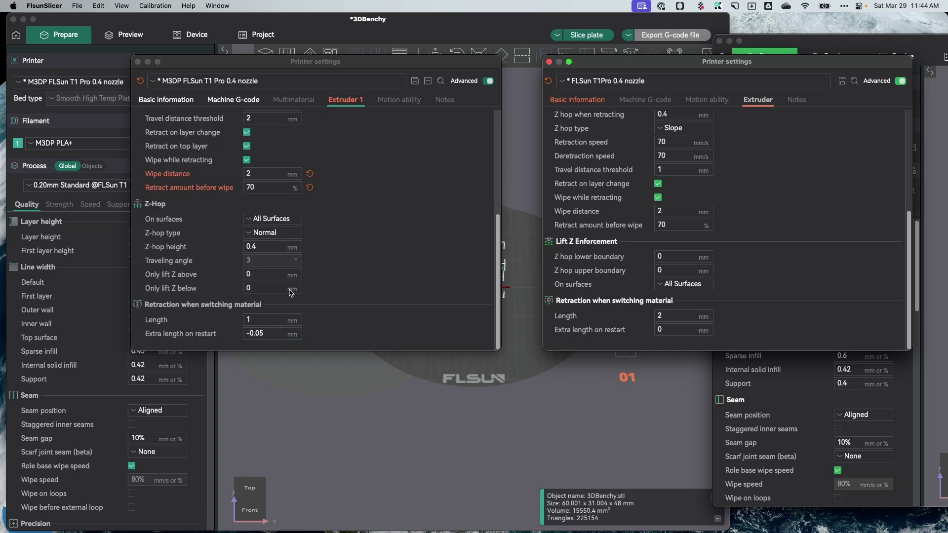
pyautogui.doubleClick(248, 319)
pyautogui.write('2')
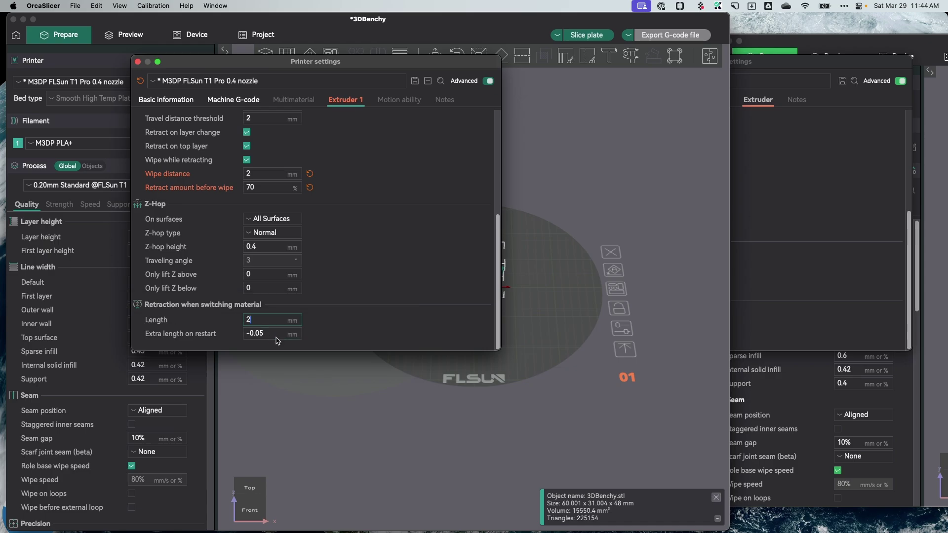
pyautogui.press('Tab')
pyautogui.write('0')
pyautogui.click(830, 244)
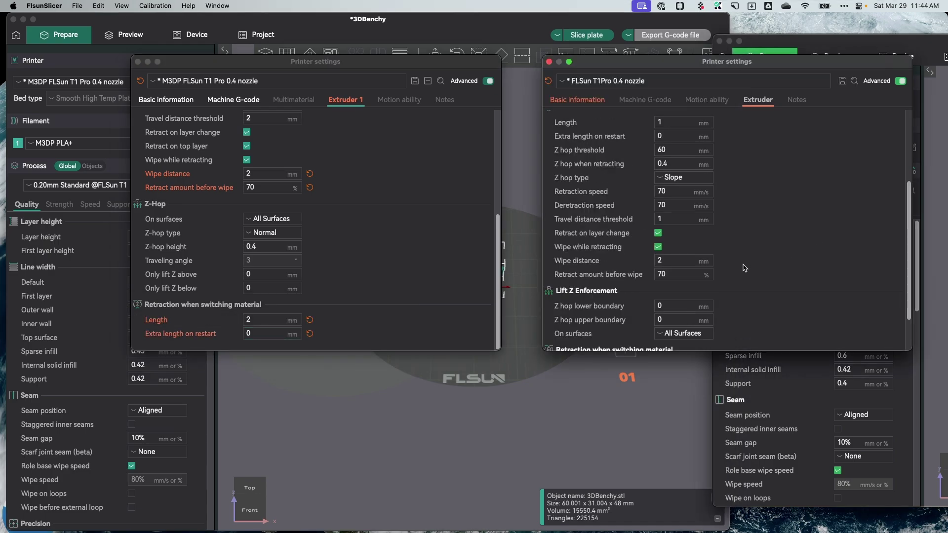
pyautogui.scroll(-2, 745, 277)
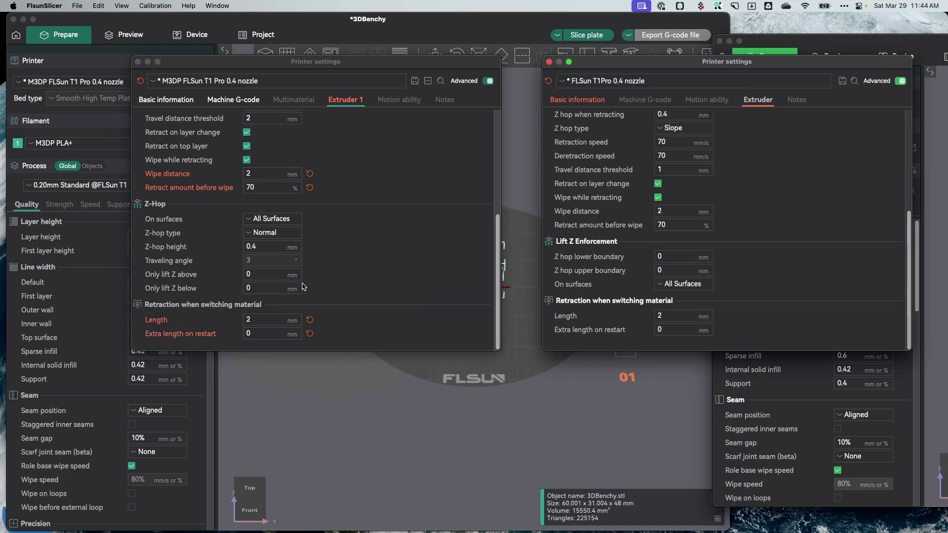
pyautogui.scroll(1, 664, 296)
pyautogui.scroll(-1, 686, 310)
pyautogui.scroll(5, 257, 255)
# - Save the printer preset as M3DP FLSun T1 Pro 0.4 nozzle and close FLSun Slicer's printer settings
pyautogui.click(414, 81)
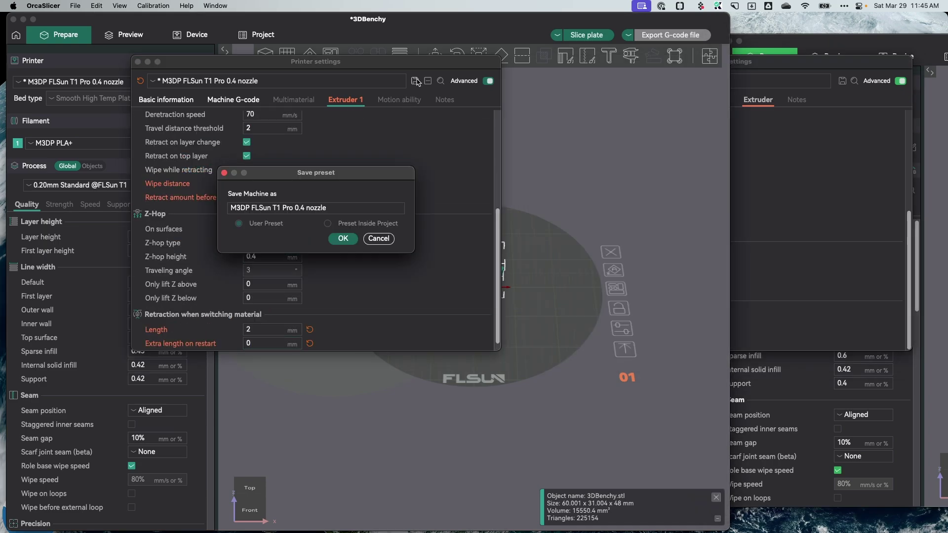
pyautogui.click(340, 238)
pyautogui.click(795, 101)
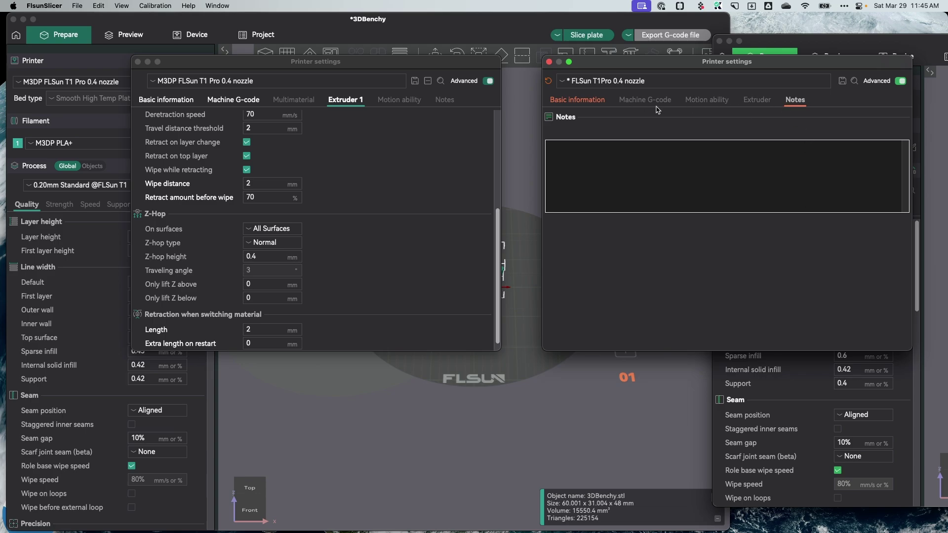
pyautogui.click(548, 63)
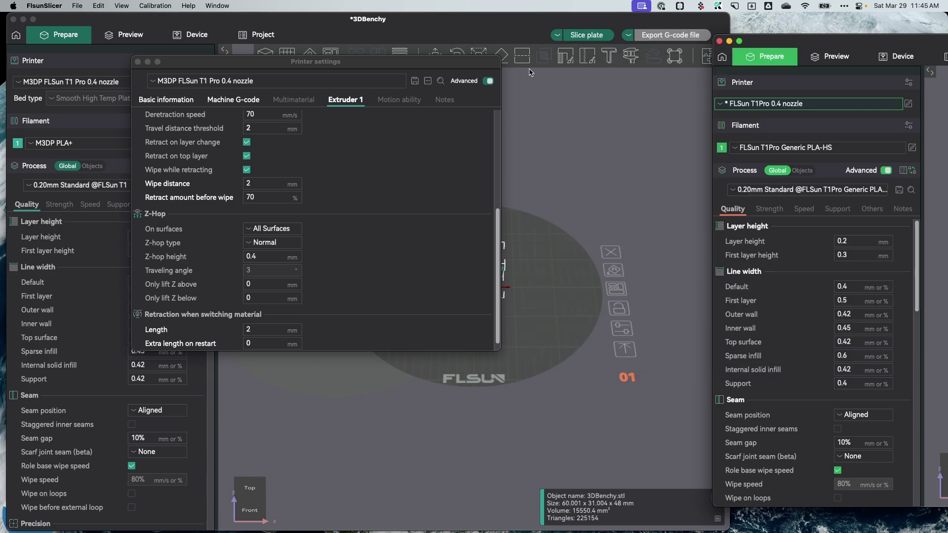
# - Close OrcaSlicer's printer settings and open FLSun Slicer's Generic PLA-HS filament settings for comparison
pyautogui.click(138, 62)
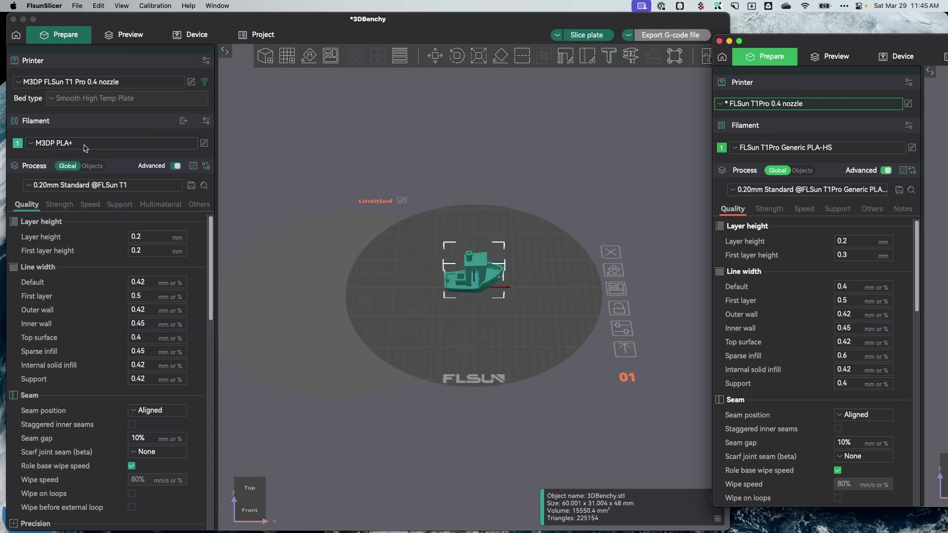
pyautogui.click(780, 129)
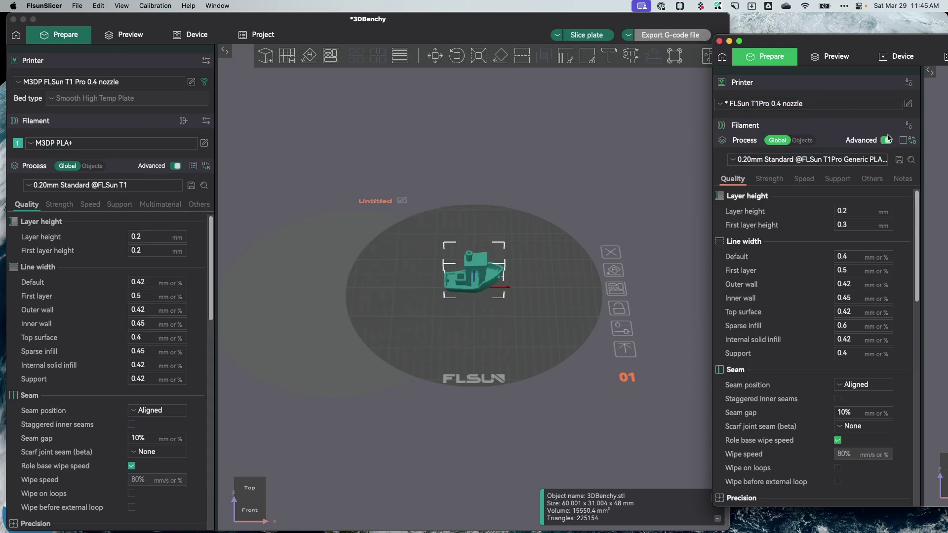
pyautogui.click(909, 125)
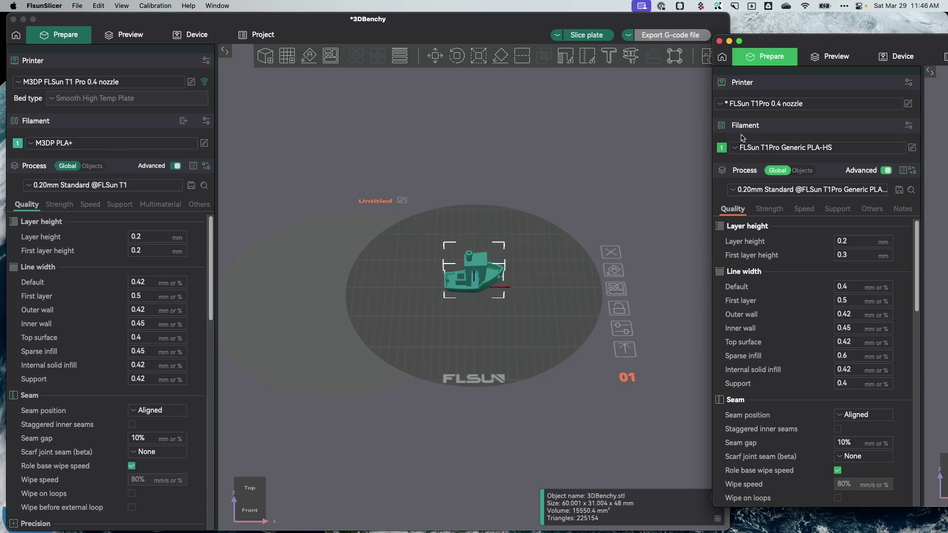
pyautogui.click(912, 148)
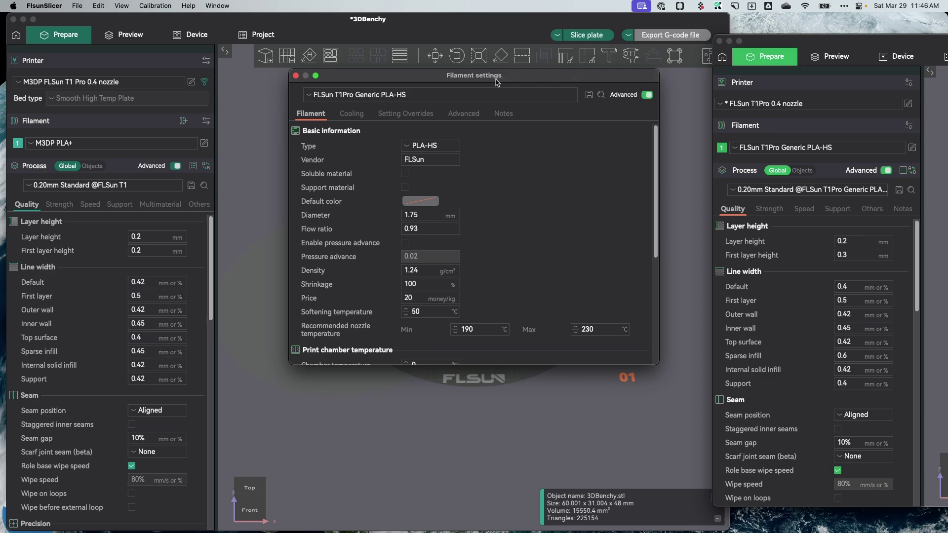
# - Open the M3DP PLA+ material settings and position them beside FLSun Slicer's PLA-HS filament window
pyautogui.moveTo(496, 82); pyautogui.dragTo(777, 84)
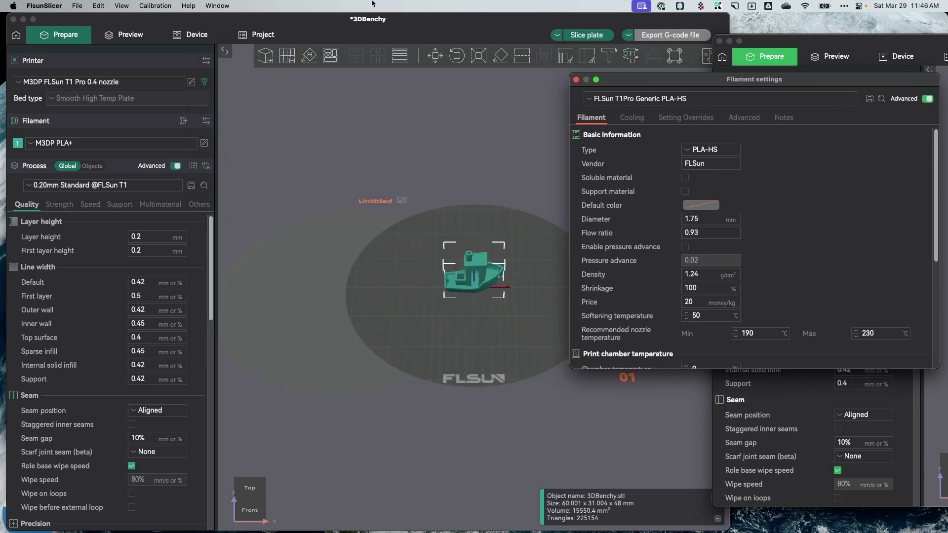
pyautogui.click(204, 144)
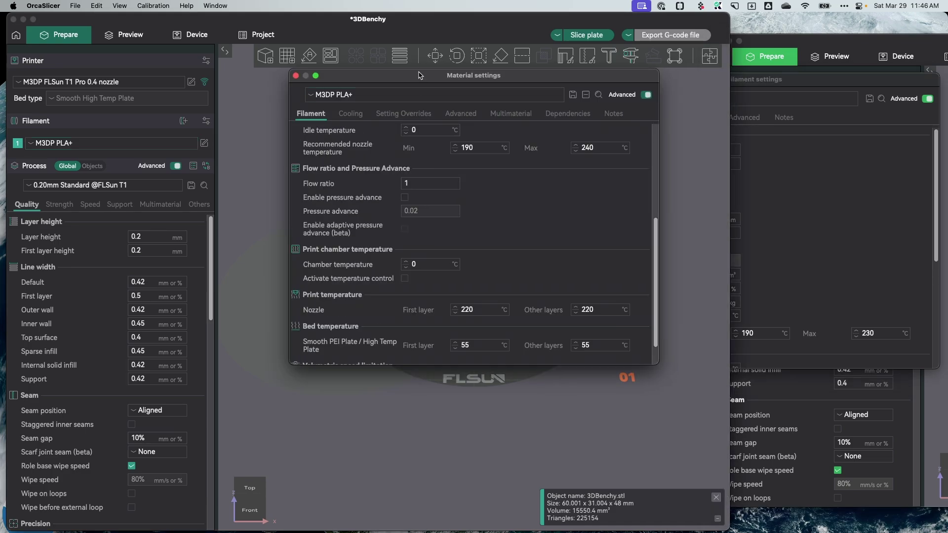
pyautogui.moveTo(418, 75); pyautogui.dragTo(376, 87)
pyautogui.click(780, 83)
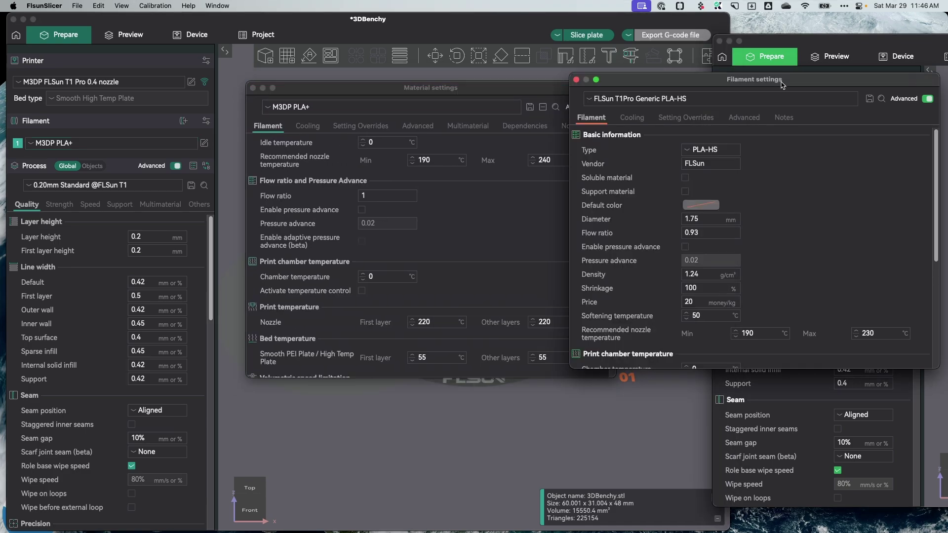
pyautogui.moveTo(444, 85); pyautogui.dragTo(409, 81)
pyautogui.click(769, 87)
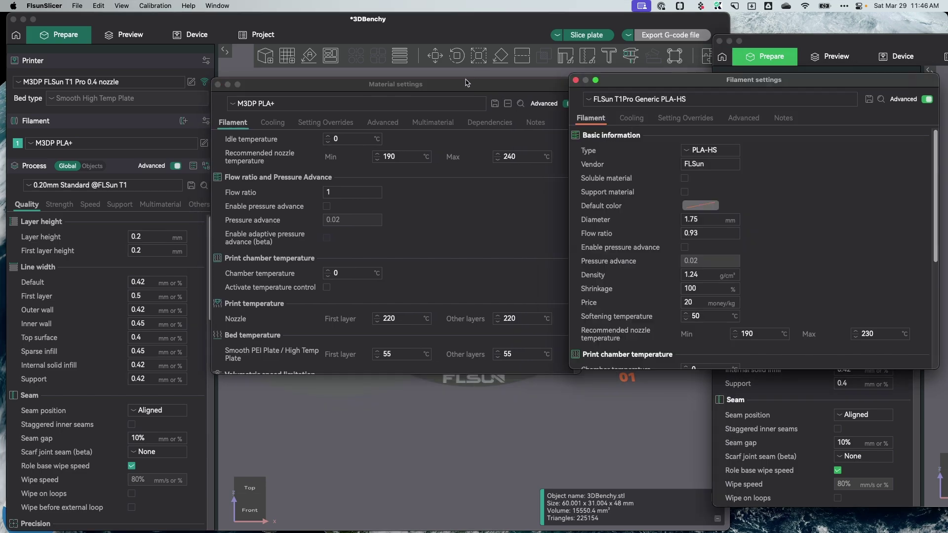
pyautogui.moveTo(468, 84); pyautogui.dragTo(436, 82)
pyautogui.scroll(5, 355, 261)
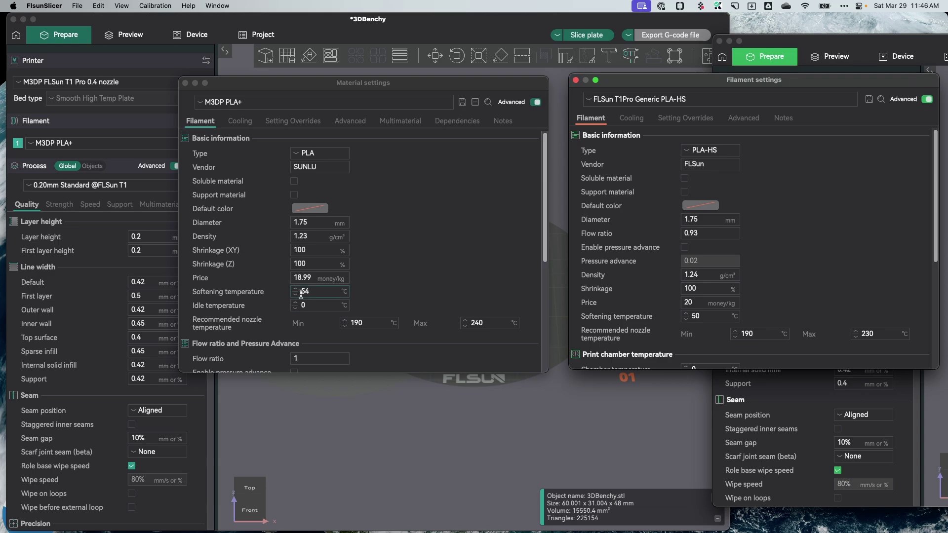
# - Set M3DP PLA+ flow ratio to .93 and enable pressure advance and adaptive pressure advance
pyautogui.scroll(-5, 292, 302)
pyautogui.click(304, 240)
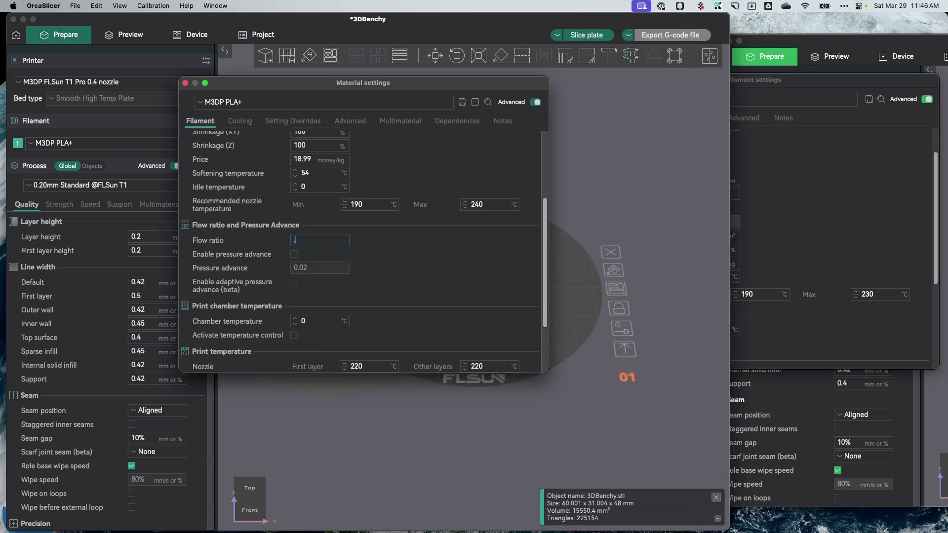
pyautogui.press('Return')
pyautogui.click(841, 212)
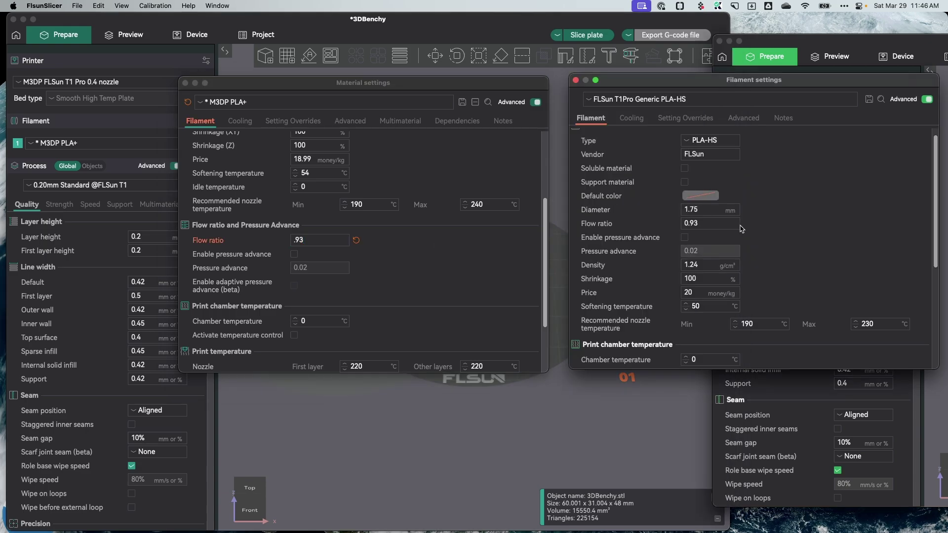
pyautogui.scroll(-1, 715, 249)
pyautogui.click(294, 254)
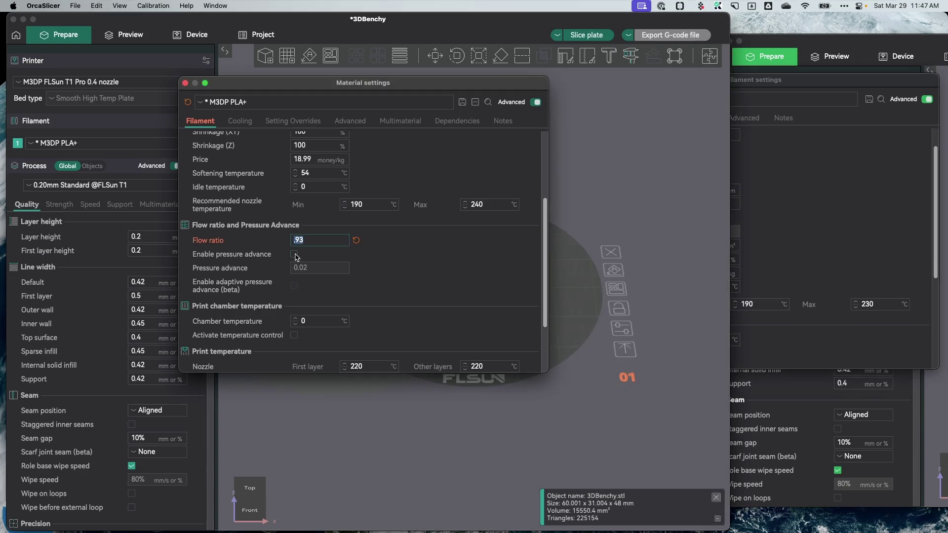
pyautogui.click(838, 254)
pyautogui.scroll(1, 838, 254)
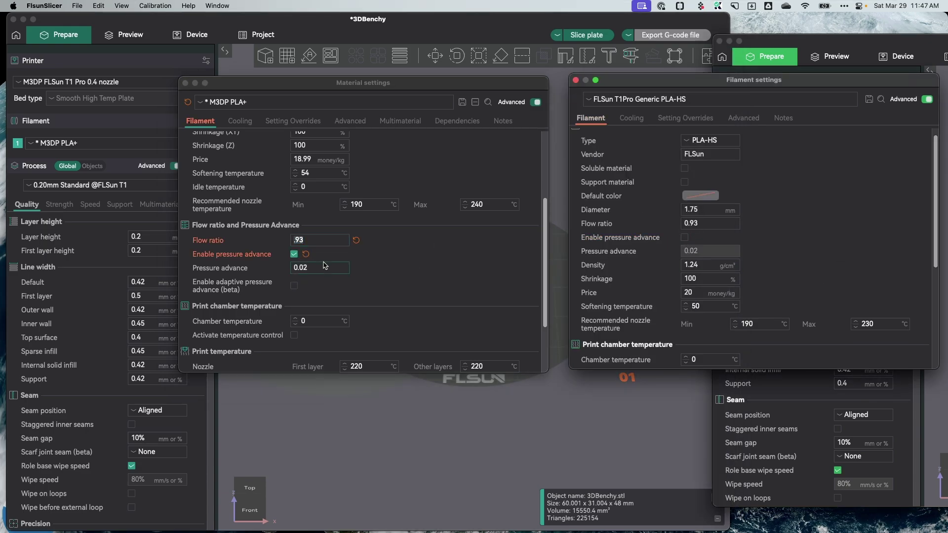
pyautogui.click(294, 286)
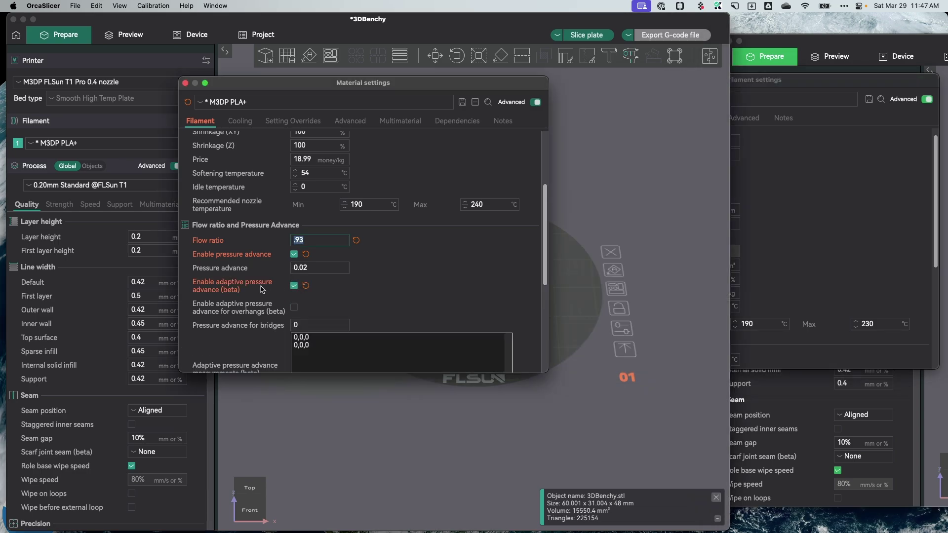
pyautogui.click(791, 240)
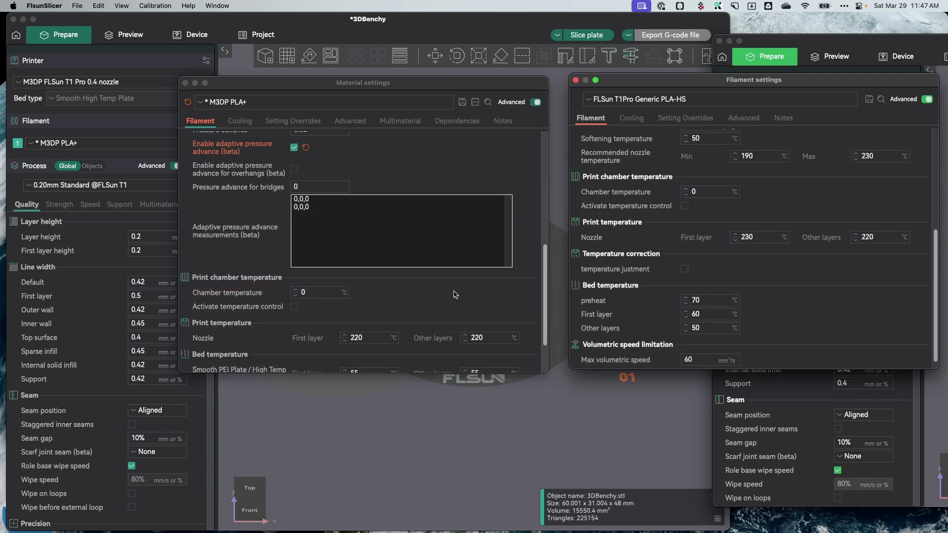
pyautogui.scroll(-2, 450, 297)
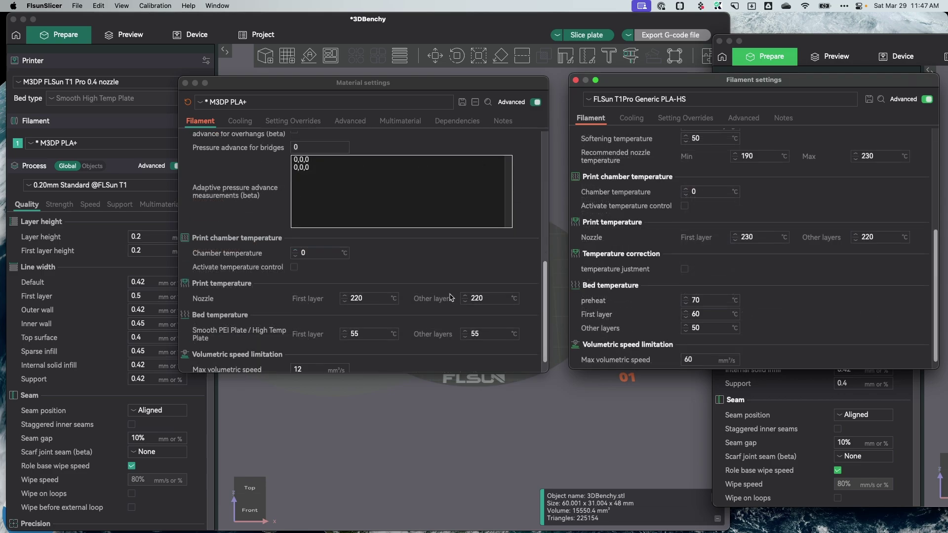
# - Set the nozzle first-layer temperature to 230 °C
pyautogui.click(358, 299)
pyautogui.scroll(-3, 368, 340)
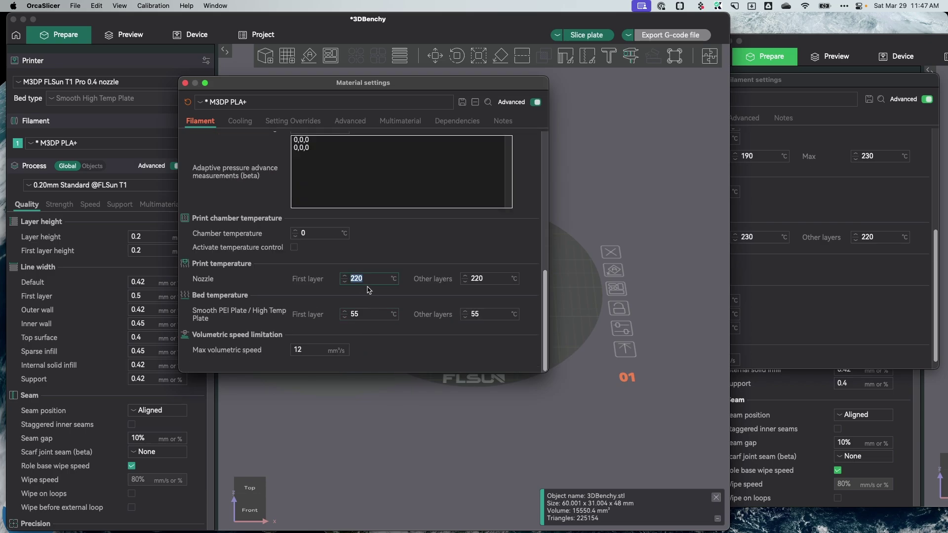
pyautogui.write('230')
pyautogui.click(868, 192)
pyautogui.scroll(-1, 595, 333)
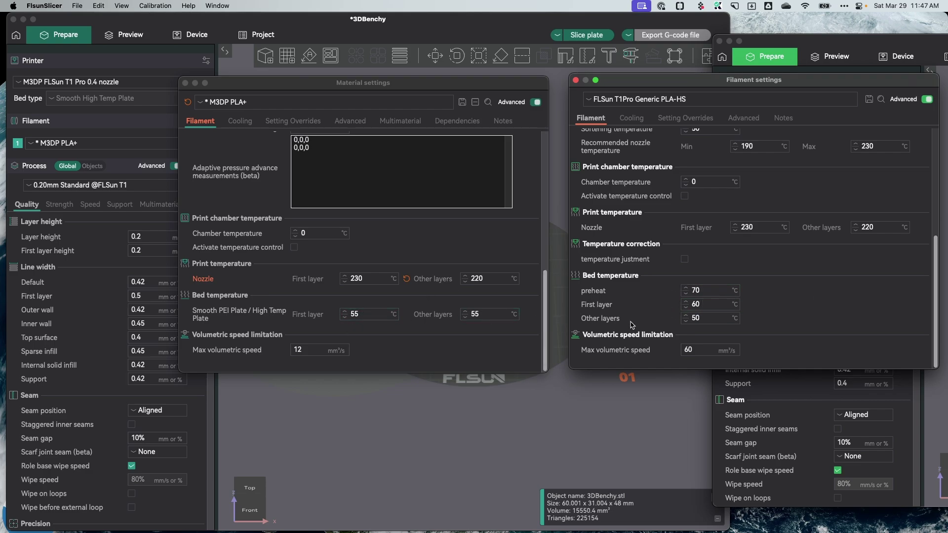
# - Set both bed temperatures to 60 °C and max volumetric speed to 60 mm³/s
pyautogui.click(371, 316)
pyautogui.moveTo(371, 317); pyautogui.dragTo(313, 319)
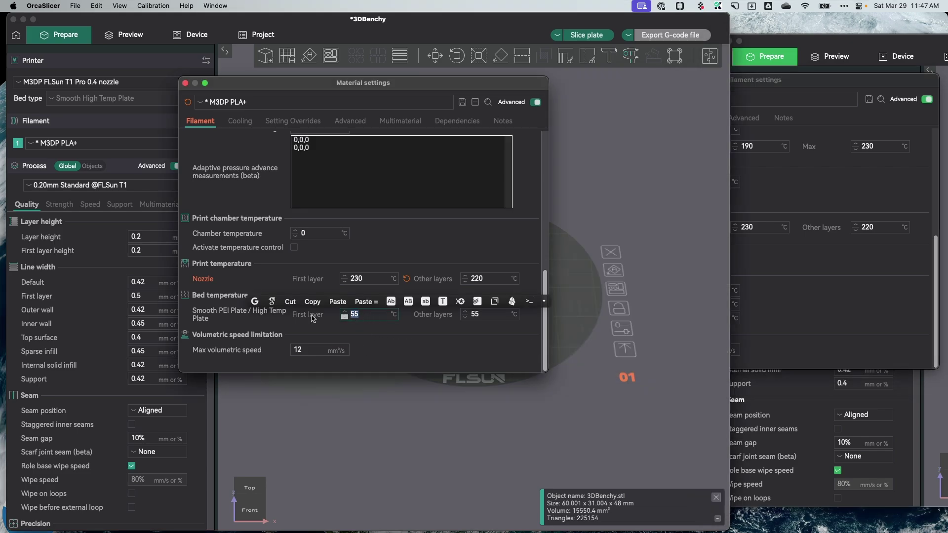
pyautogui.write('60')
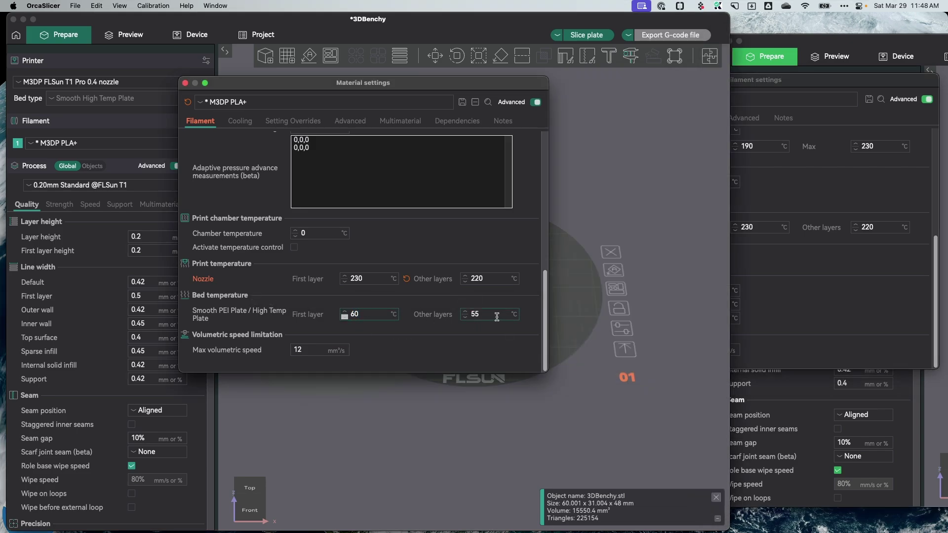
pyautogui.press('Tab')
pyautogui.write('60')
pyautogui.press('Tab')
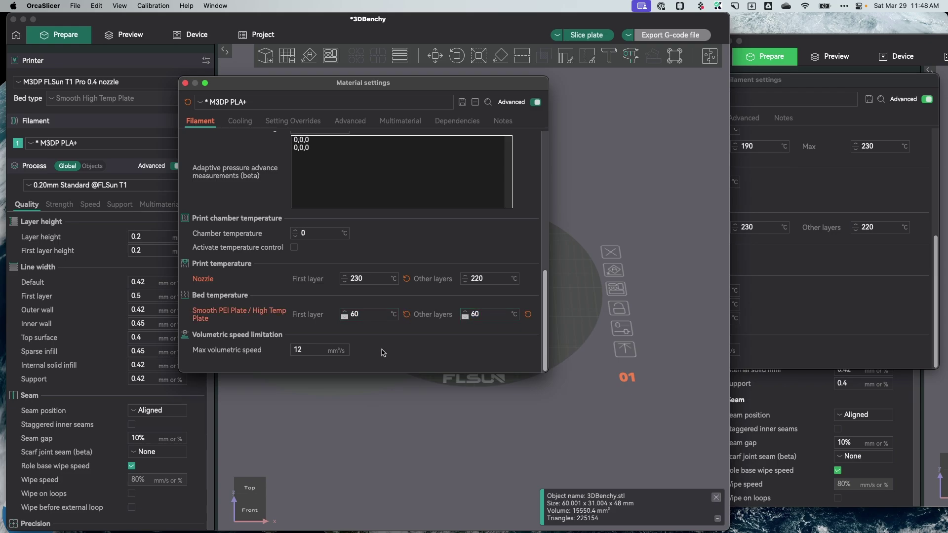
pyautogui.click(775, 309)
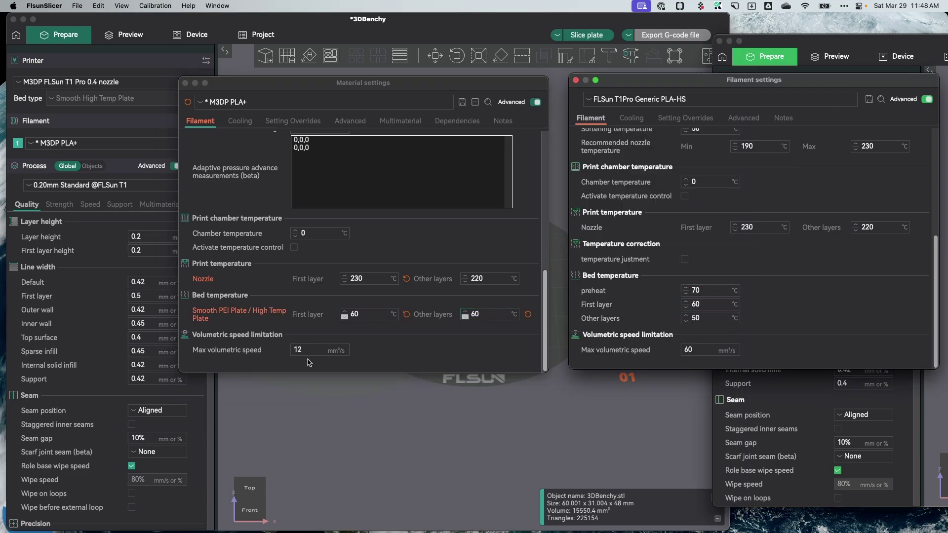
pyautogui.moveTo(319, 349); pyautogui.dragTo(293, 348)
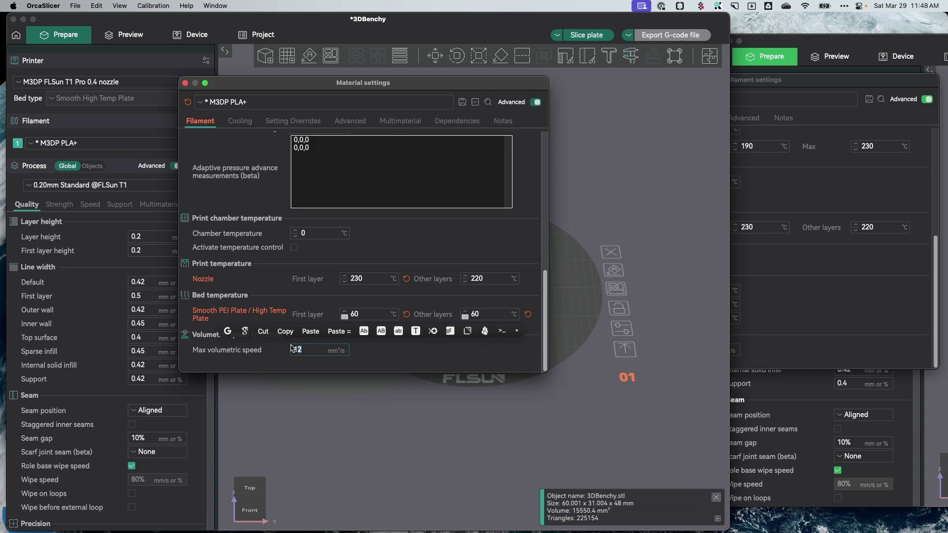
pyautogui.write('60')
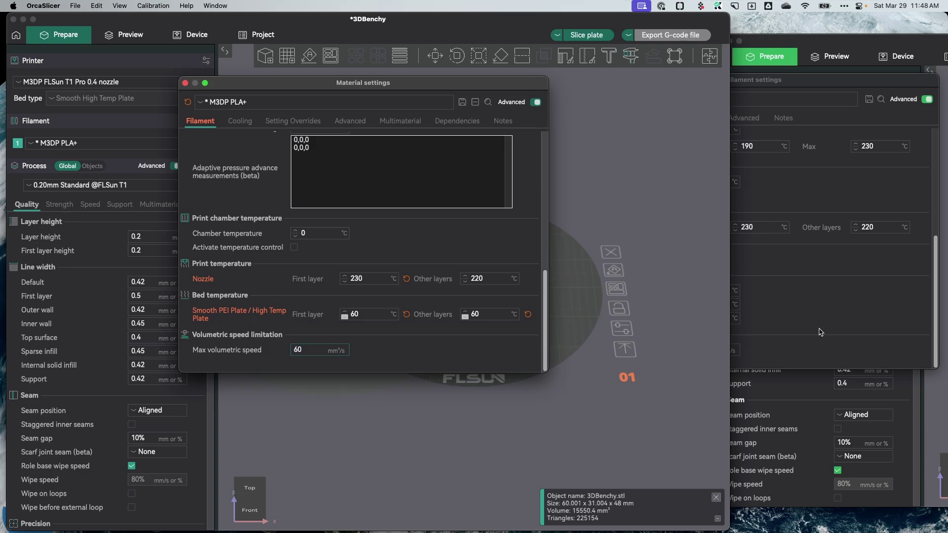
pyautogui.click(820, 331)
# - Compare cooling settings and set full fan speed at layer 3 for M3DP PLA+
pyautogui.click(637, 122)
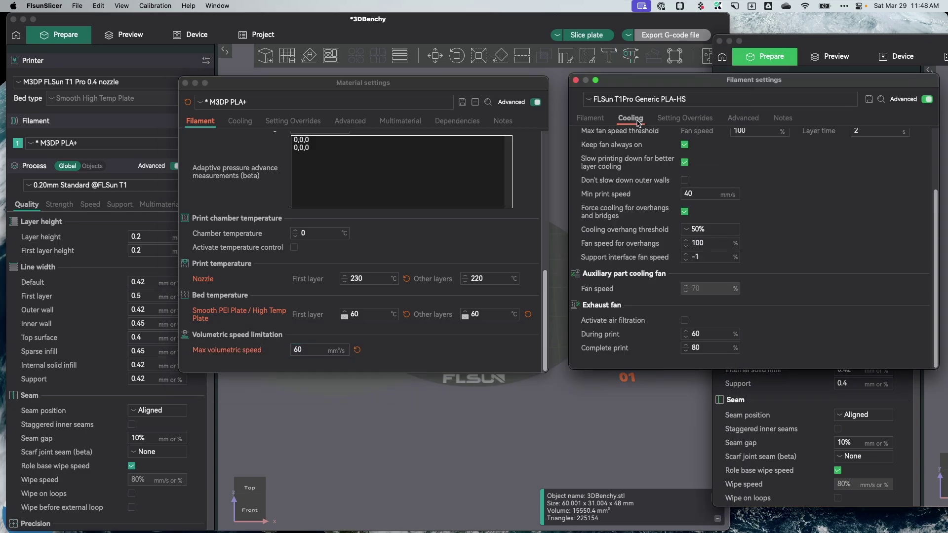
pyautogui.click(244, 122)
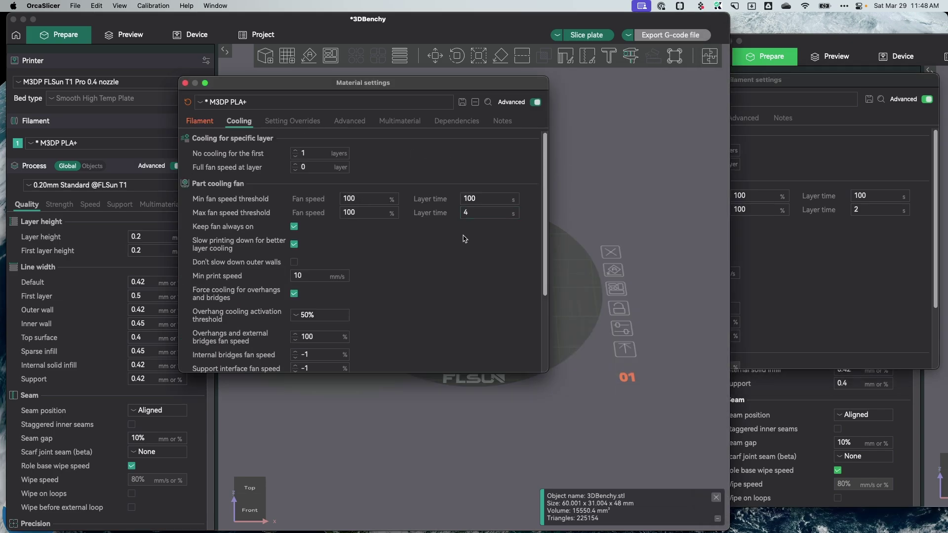
pyautogui.click(850, 85)
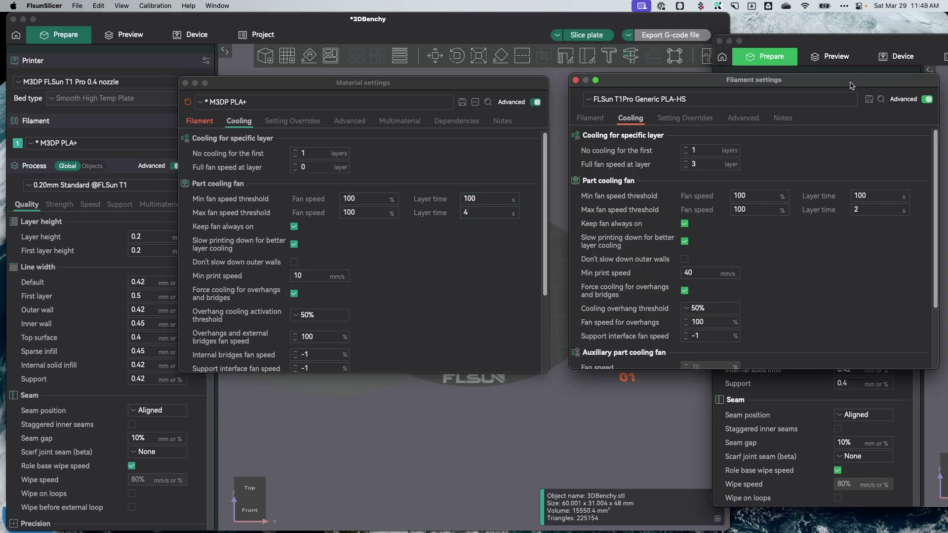
pyautogui.click(299, 167)
pyautogui.write('3')
pyautogui.press('Return')
pyautogui.click(706, 101)
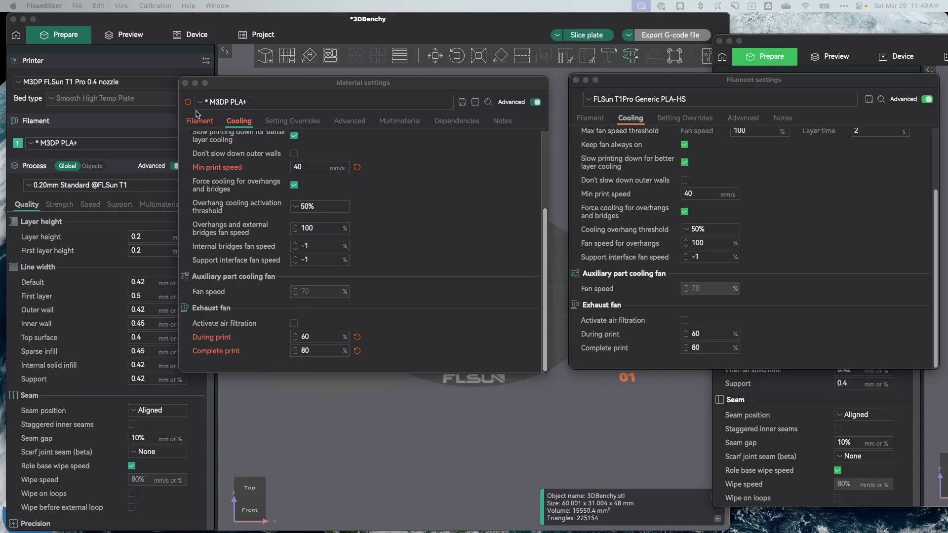
# - Save the filament as preset M3DP FLSUN T1 Pro PLA+
pyautogui.click(462, 103)
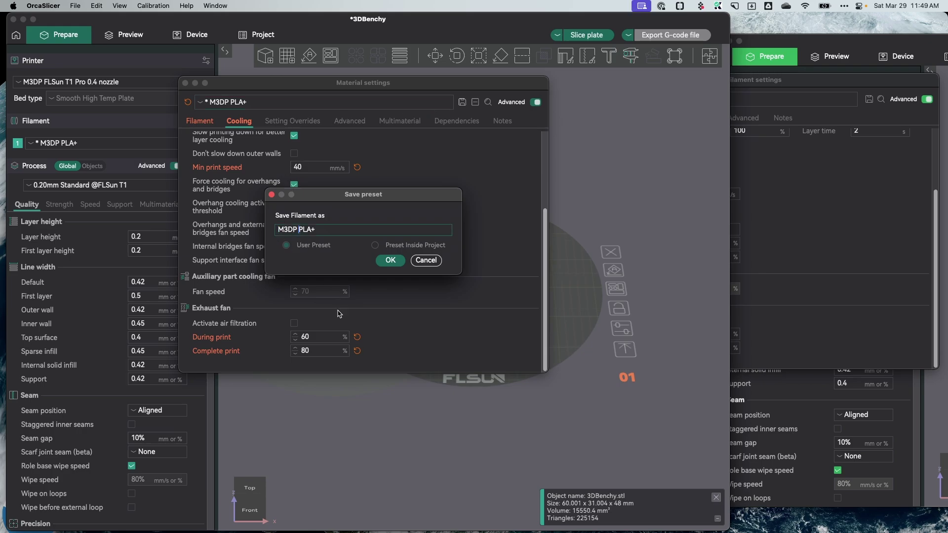
pyautogui.click(297, 229)
pyautogui.write('FLSUN T1 Pro')
pyautogui.click(390, 260)
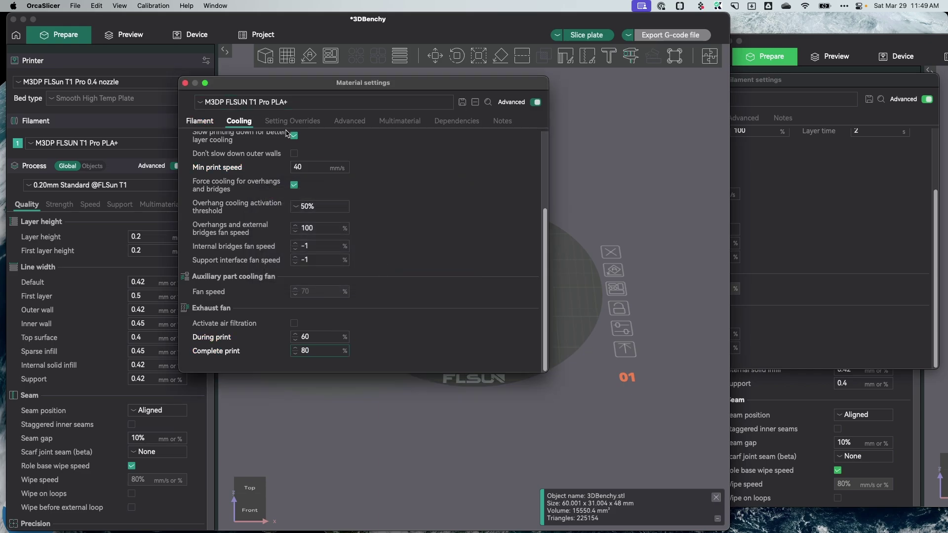
# - Compare both filaments' setting overrides, G-code, notes, dependencies and multimaterial pages
pyautogui.click(871, 236)
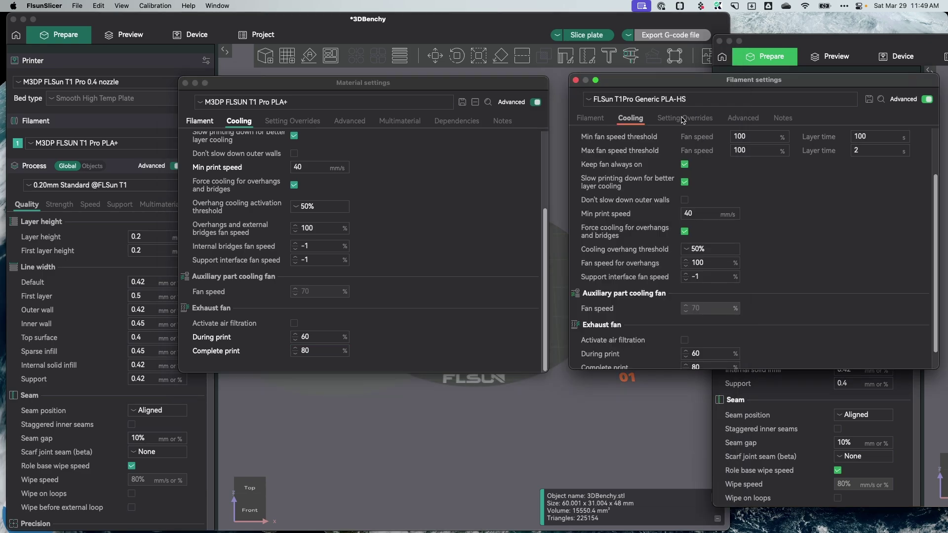
pyautogui.click(684, 119)
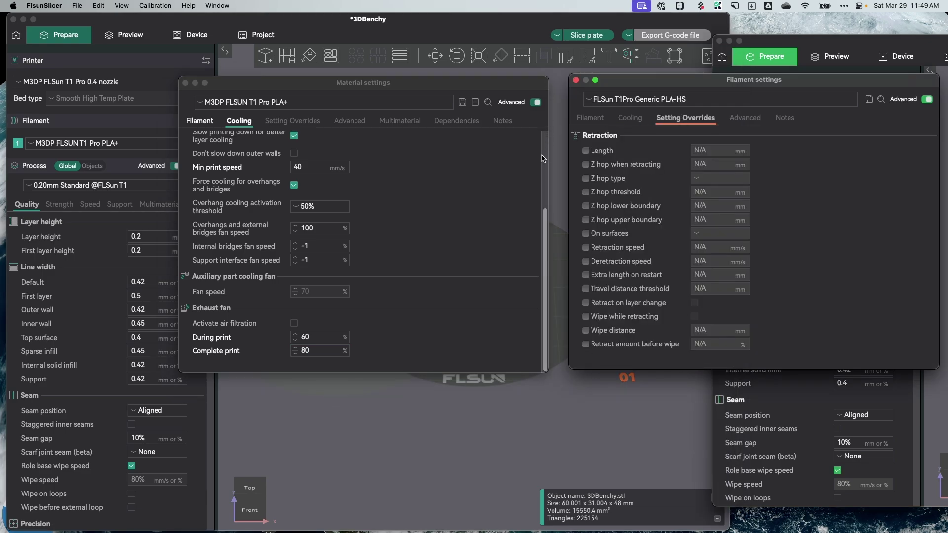
pyautogui.click(297, 123)
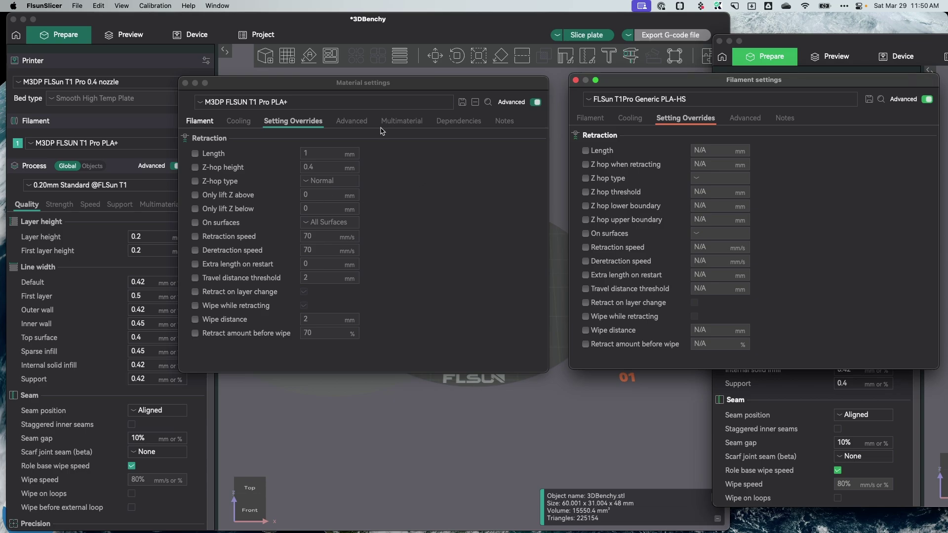
pyautogui.click(361, 121)
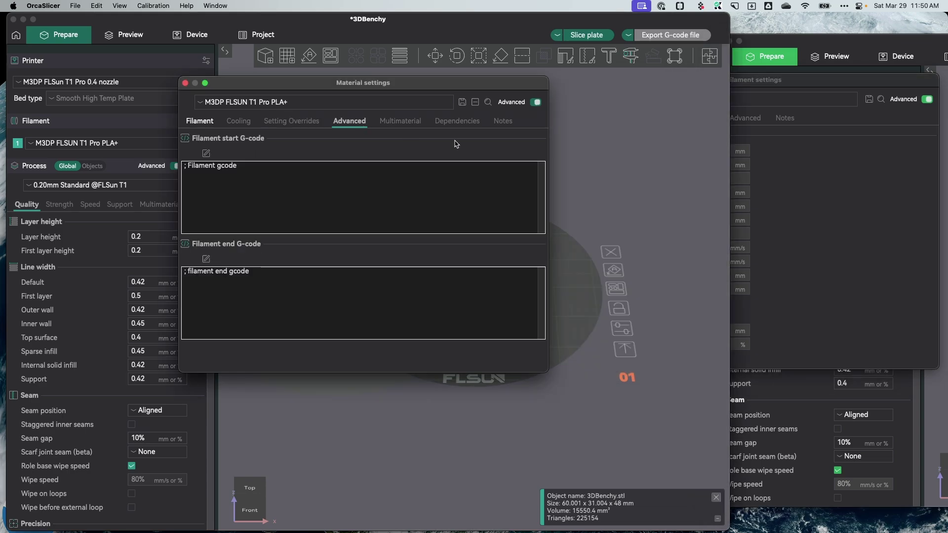
pyautogui.click(805, 190)
pyautogui.click(743, 120)
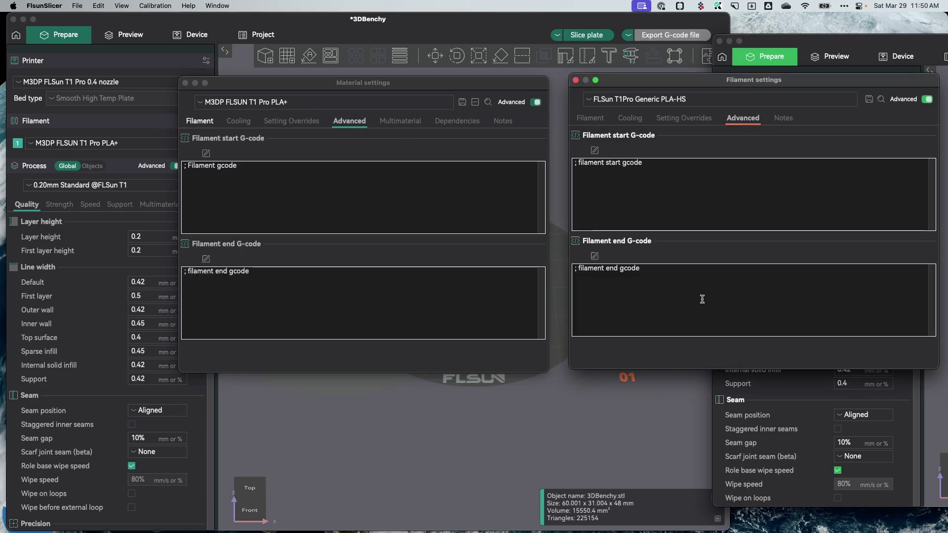
pyautogui.click(783, 119)
pyautogui.click(501, 121)
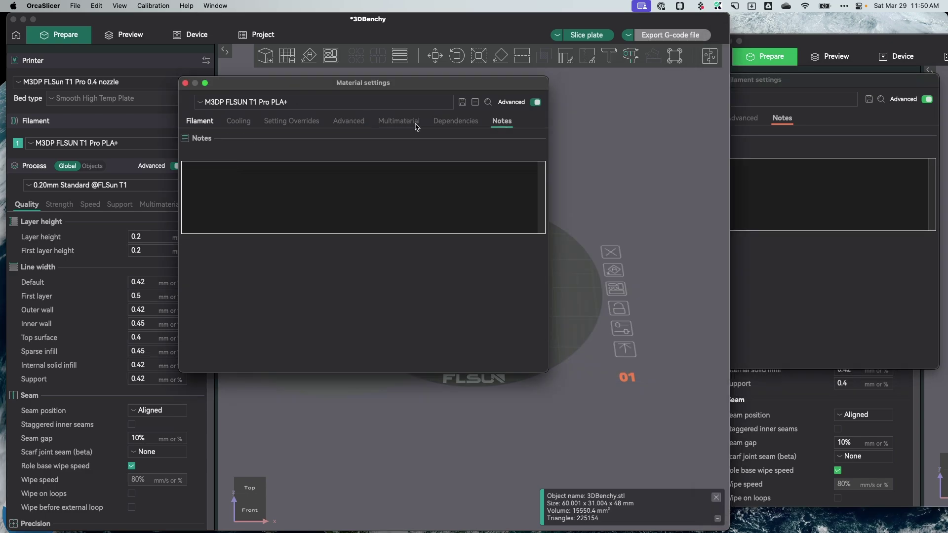
pyautogui.click(459, 125)
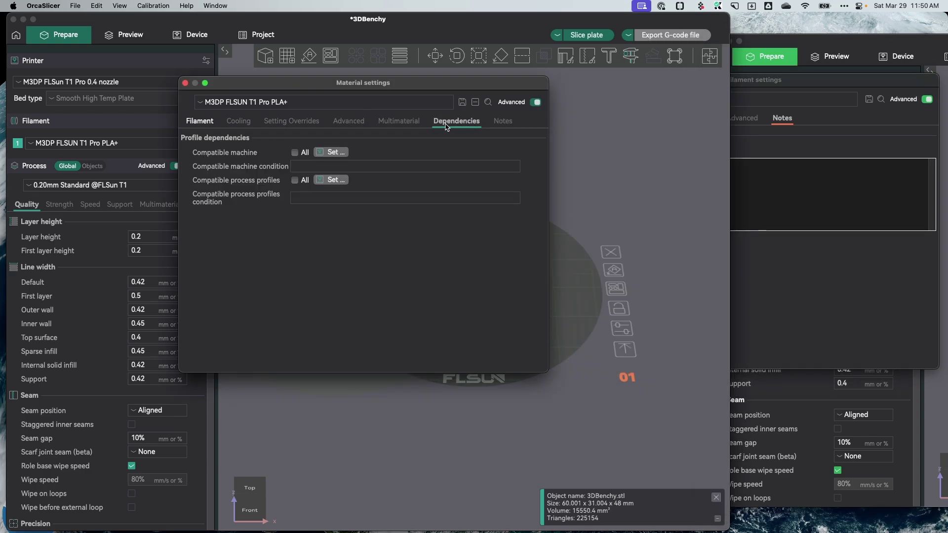
pyautogui.click(399, 123)
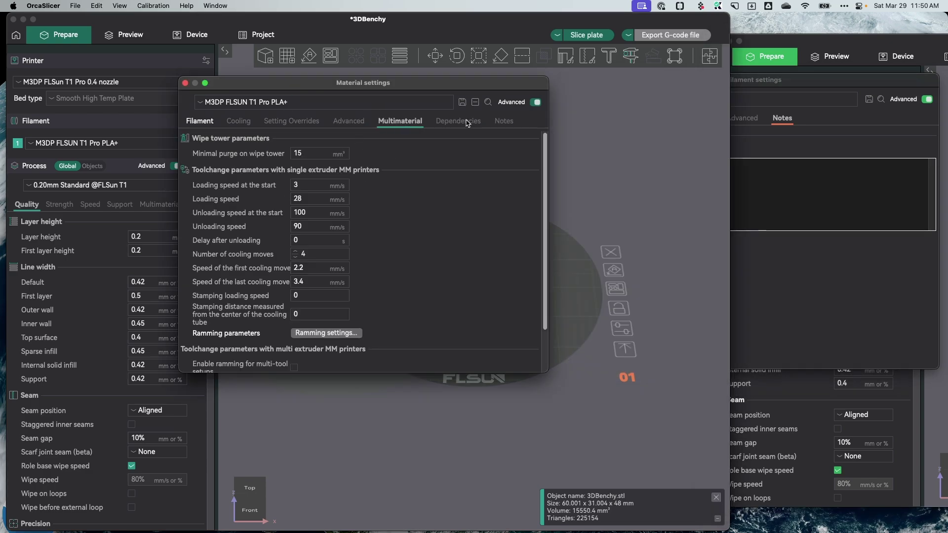
# - Close the FLSun filament settings and the PLA+ material settings windows
pyautogui.click(778, 154)
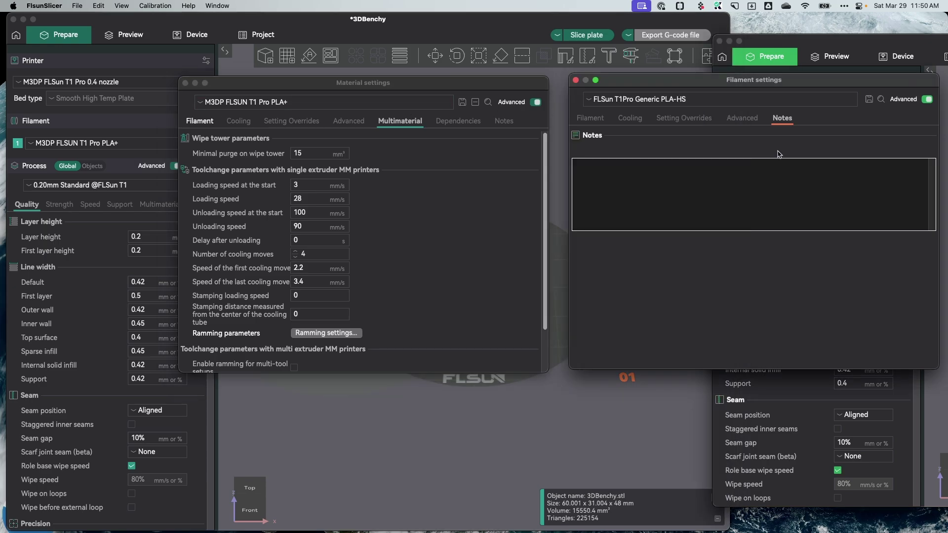
pyautogui.click(576, 82)
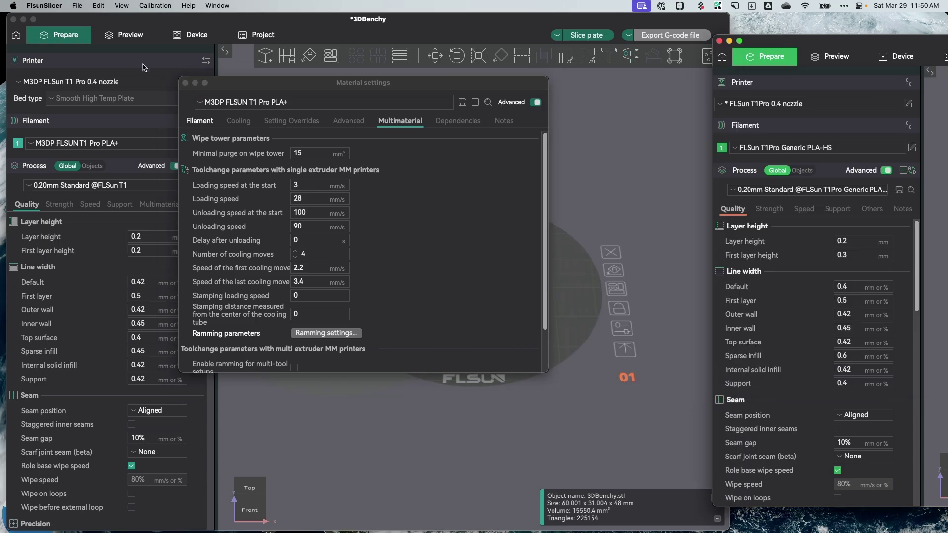
pyautogui.click(185, 83)
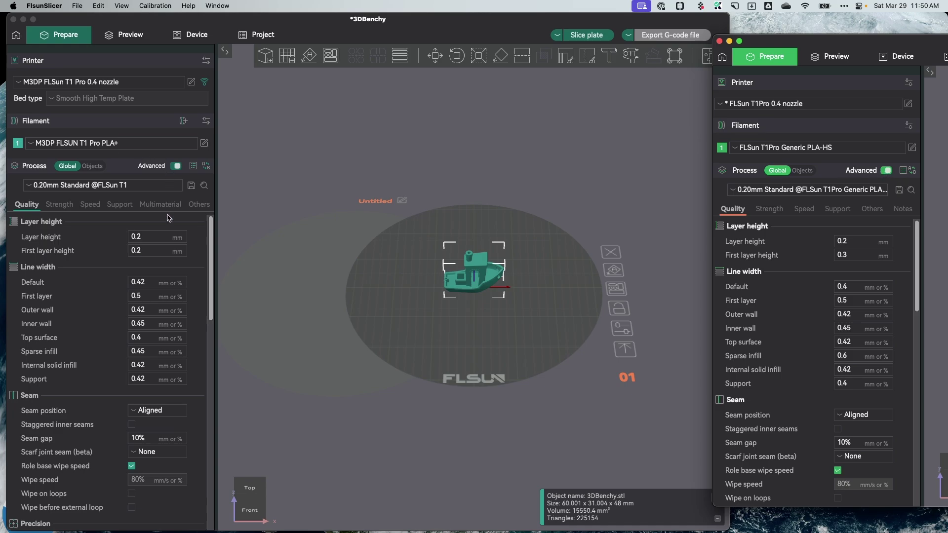
pyautogui.click(141, 251)
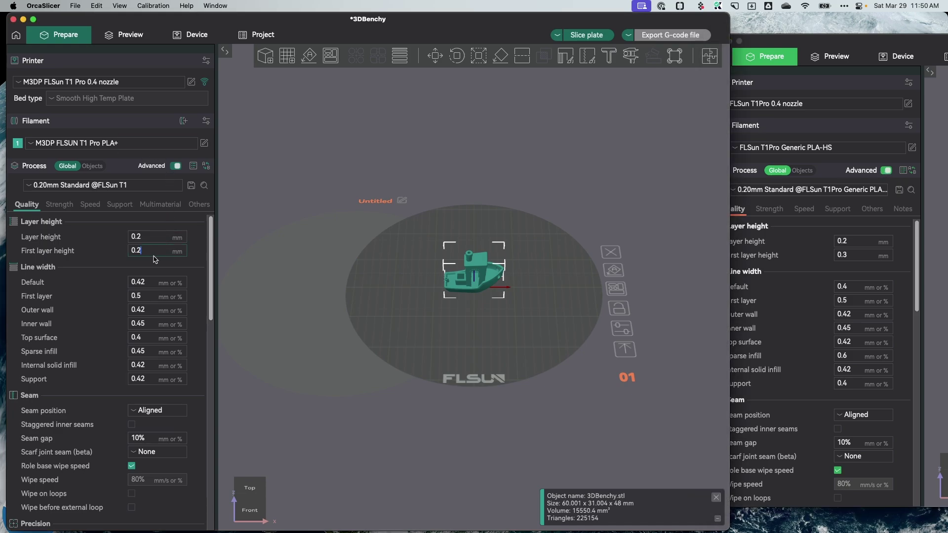
pyautogui.press('BackSpace')
pyautogui.write('3')
pyautogui.scroll(-5, 87, 377)
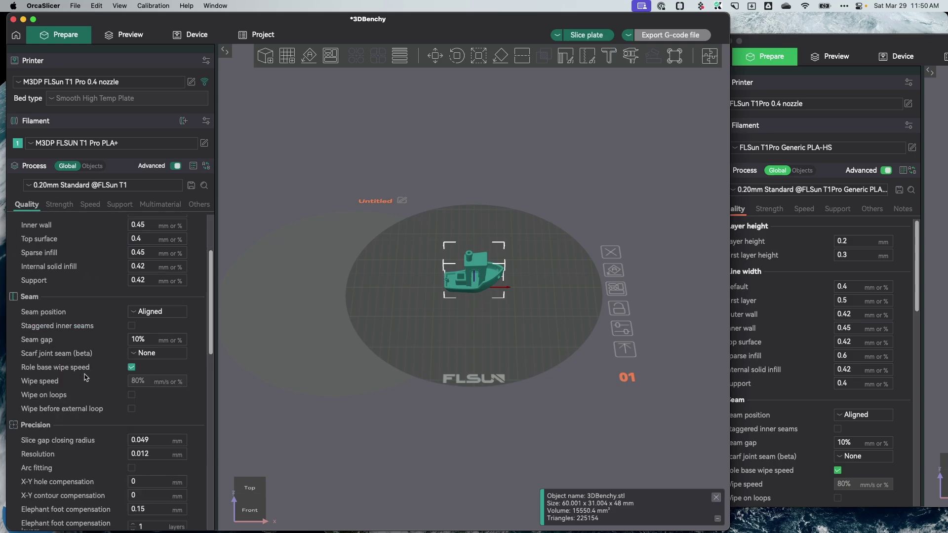
pyautogui.scroll(5, 86, 378)
pyautogui.scroll(-3, 849, 368)
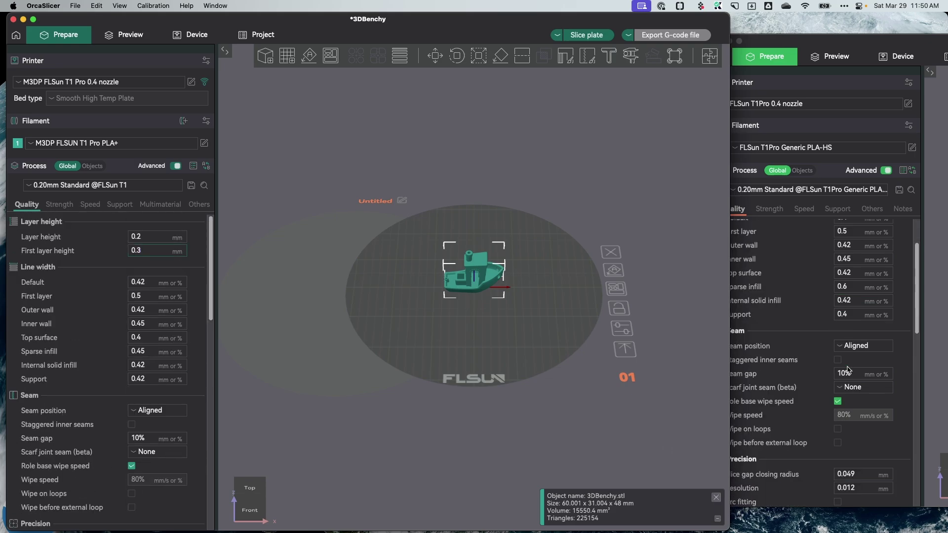
pyautogui.scroll(3, 847, 369)
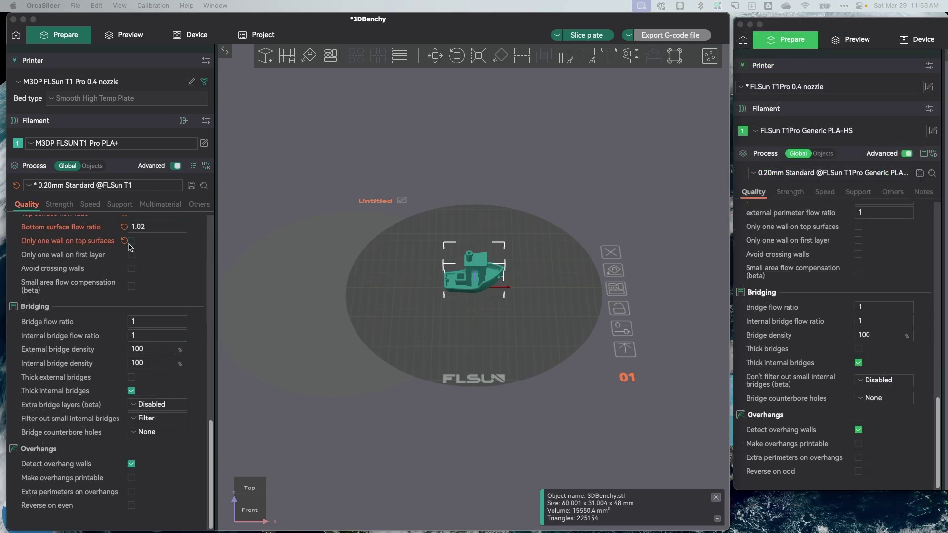
pyautogui.click(57, 205)
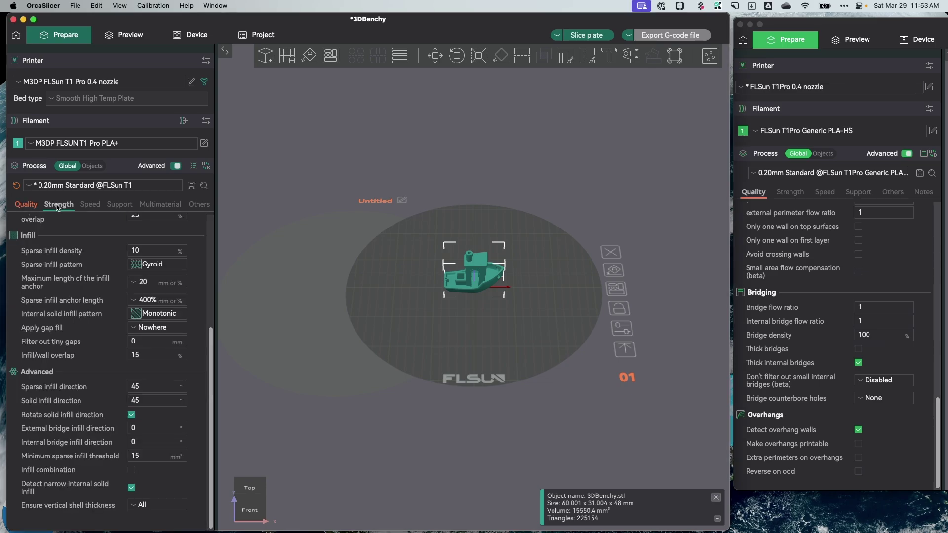
pyautogui.click(788, 194)
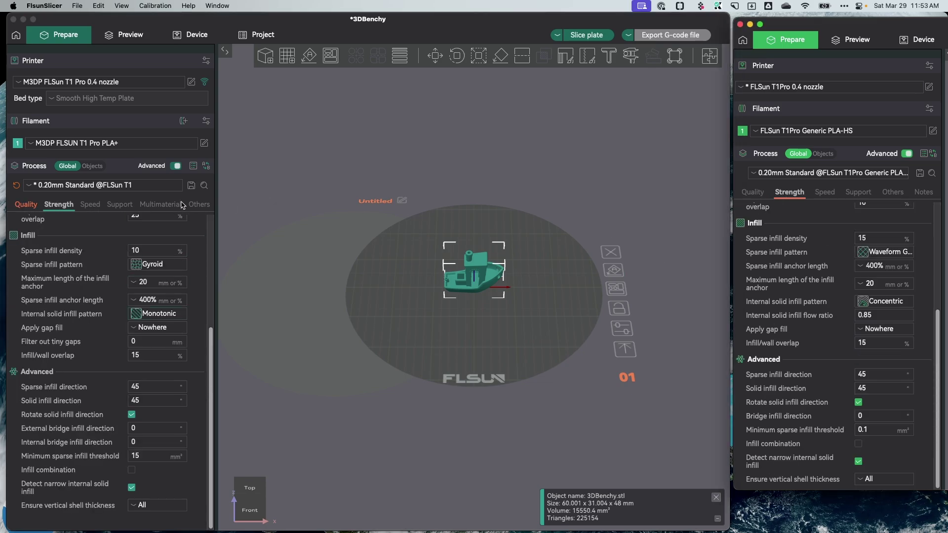
pyautogui.click(191, 185)
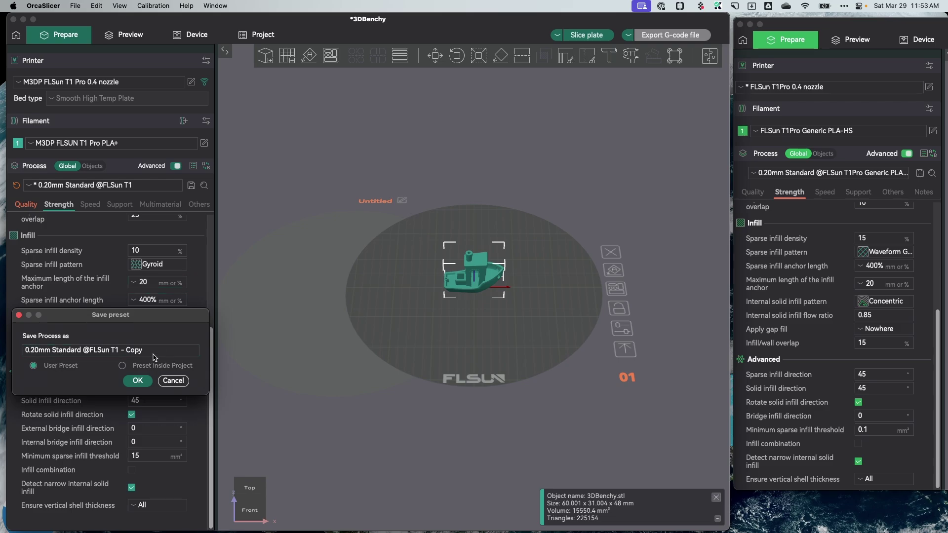
pyautogui.press('BackSpace')
pyautogui.press('BackSpace')
pyautogui.press('BackSpace')
pyautogui.press('BackSpace')
pyautogui.press('BackSpace')
pyautogui.press('BackSpace')
pyautogui.press('BackSpace')
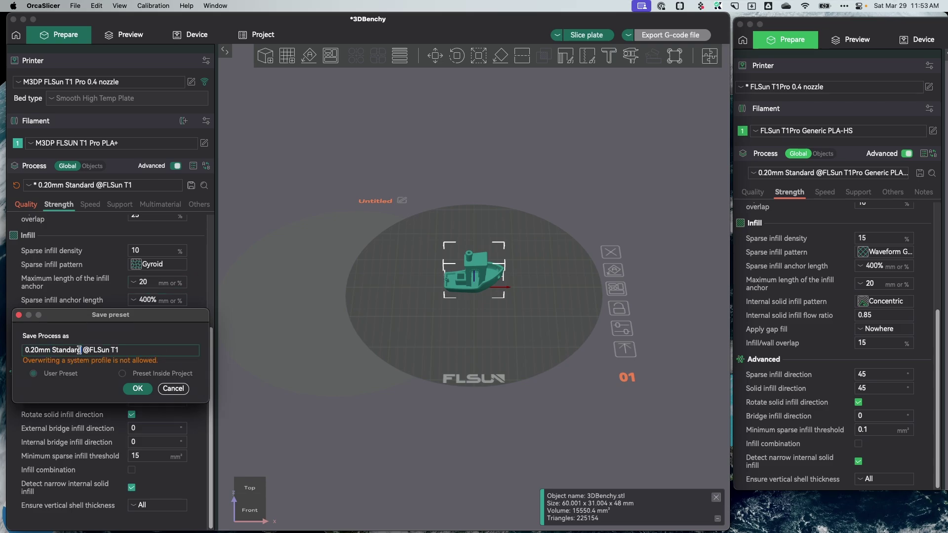
pyautogui.click(81, 350)
pyautogui.press('BackSpace')
pyautogui.press('BackSpace')
pyautogui.press('BackSpace')
pyautogui.press('BackSpace')
pyautogui.press('BackSpace')
pyautogui.press('BackSpace')
pyautogui.press('BackSpace')
pyautogui.press('BackSpace')
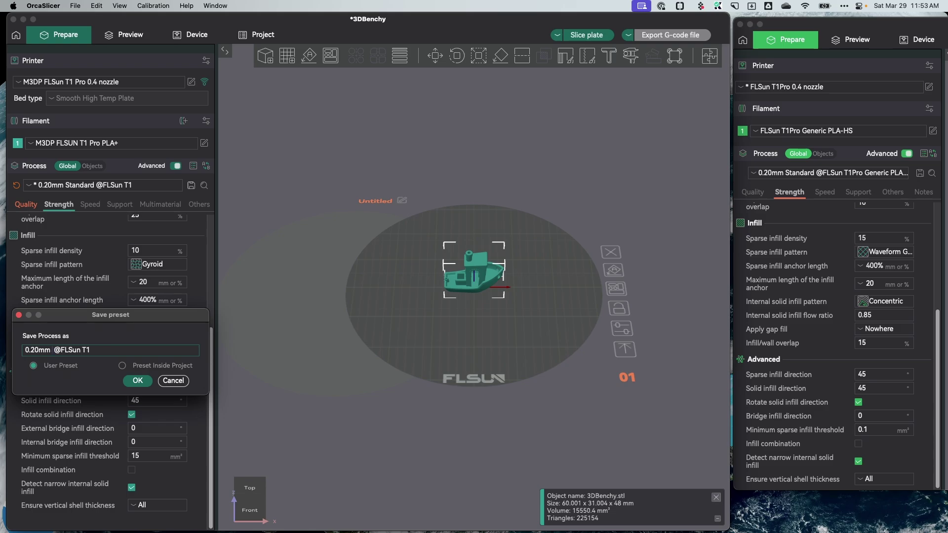
pyautogui.write('Base')
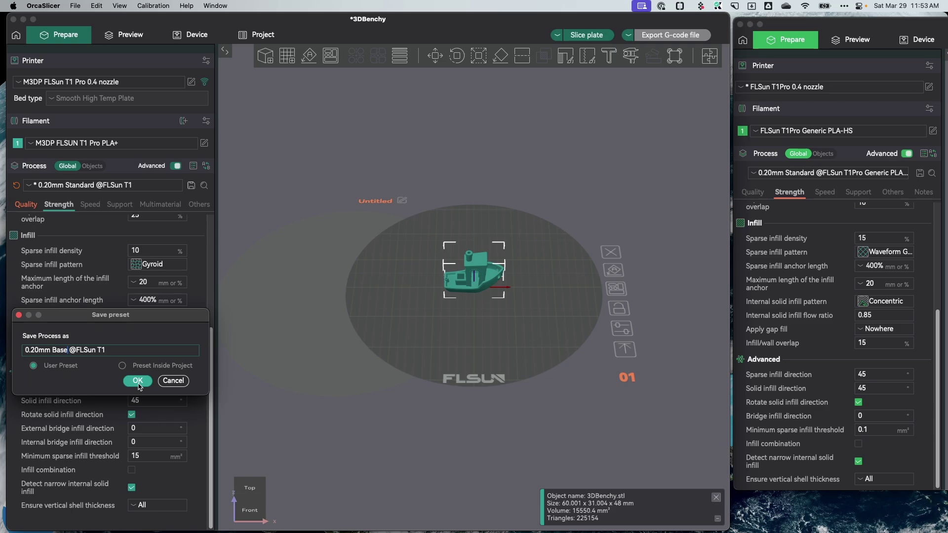
pyautogui.click(137, 381)
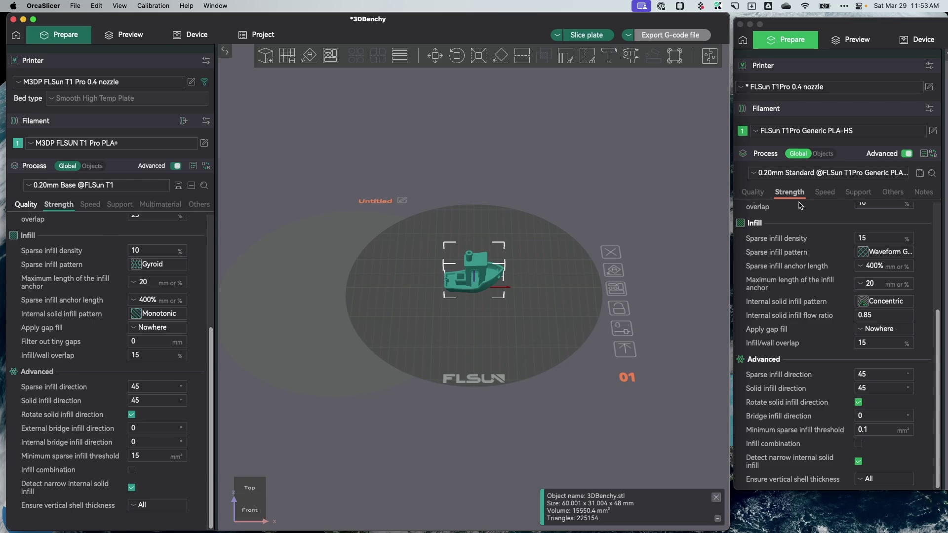
# - Save 15% Adaptive Cubic sparse infill and Concentric internal solid infill to the Base preset
pyautogui.moveTo(938, 340); pyautogui.dragTo(939, 233)
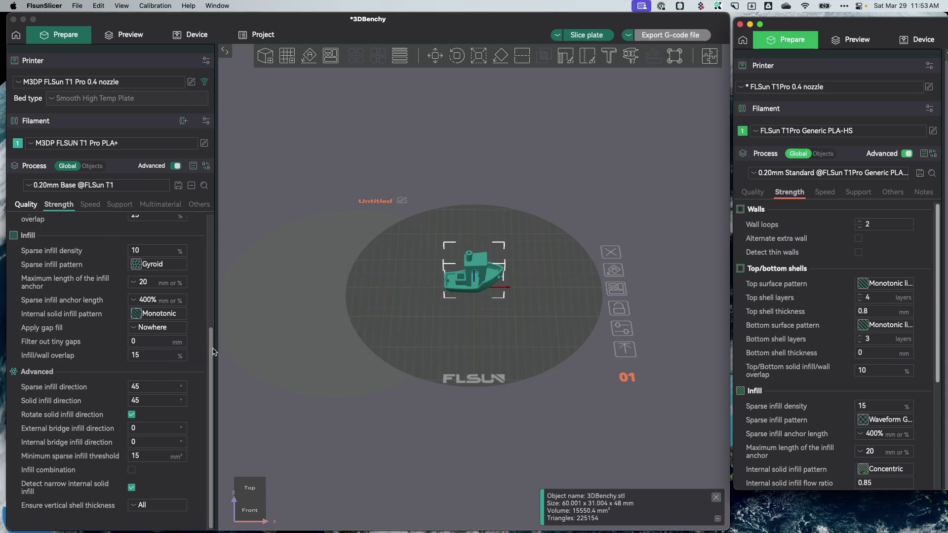
pyautogui.moveTo(217, 347); pyautogui.dragTo(216, 216)
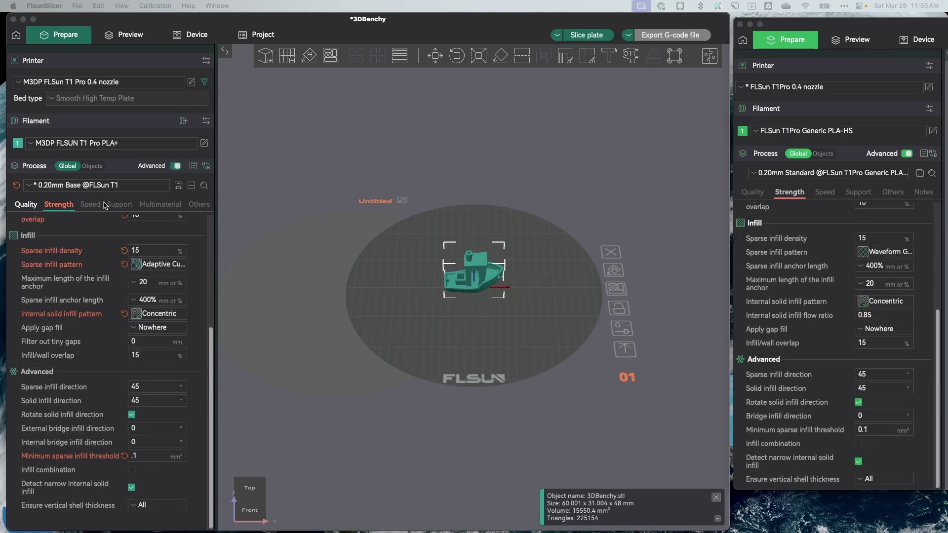
pyautogui.click(178, 186)
# - Set first layer speeds to 60 and 300 and outer wall speed to 200
pyautogui.click(136, 398)
pyautogui.click(89, 205)
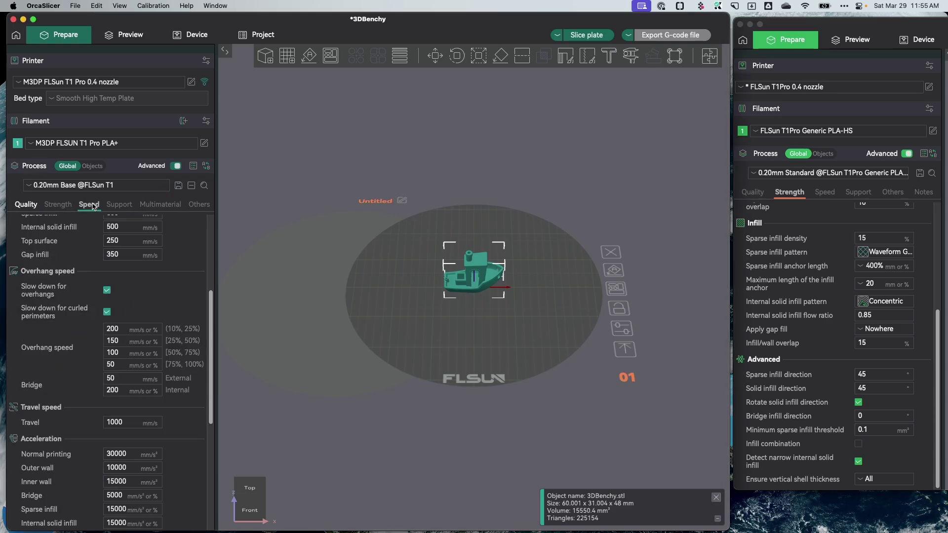
pyautogui.click(826, 190)
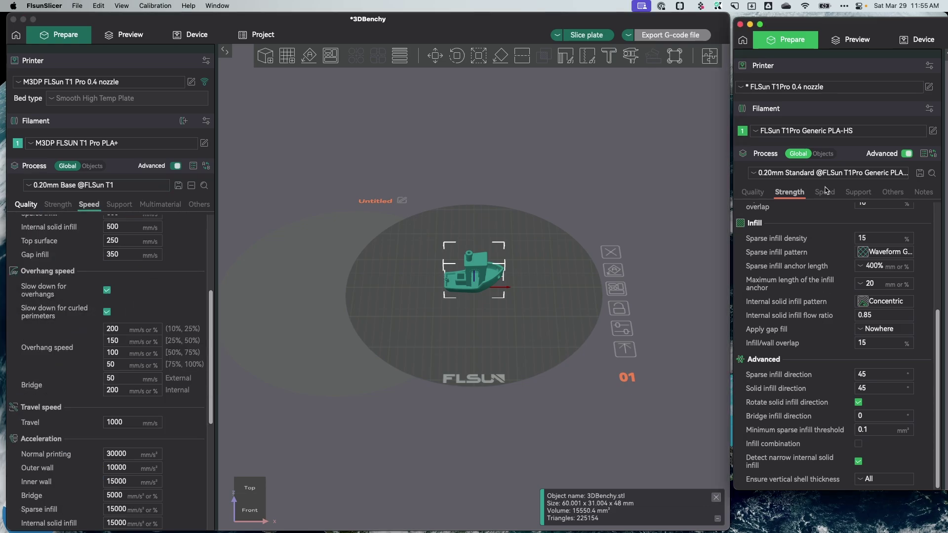
pyautogui.click(825, 193)
pyautogui.scroll(5, 834, 321)
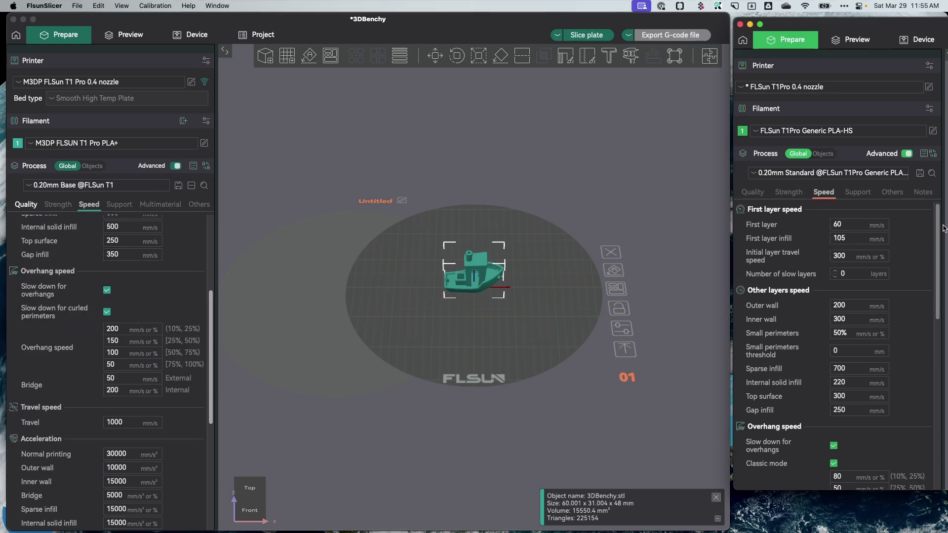
pyautogui.scroll(5, 125, 238)
pyautogui.click(125, 238)
pyautogui.doubleClick(125, 238)
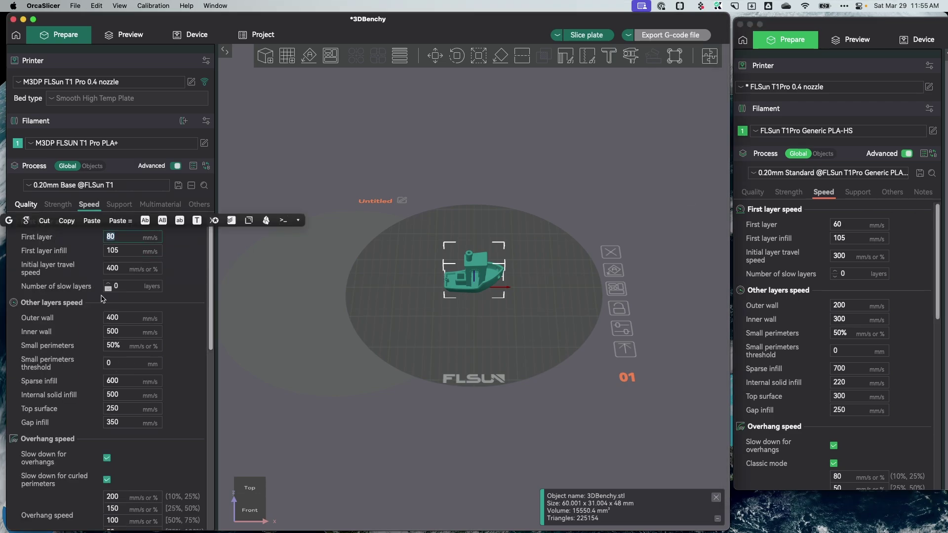
pyautogui.write('60')
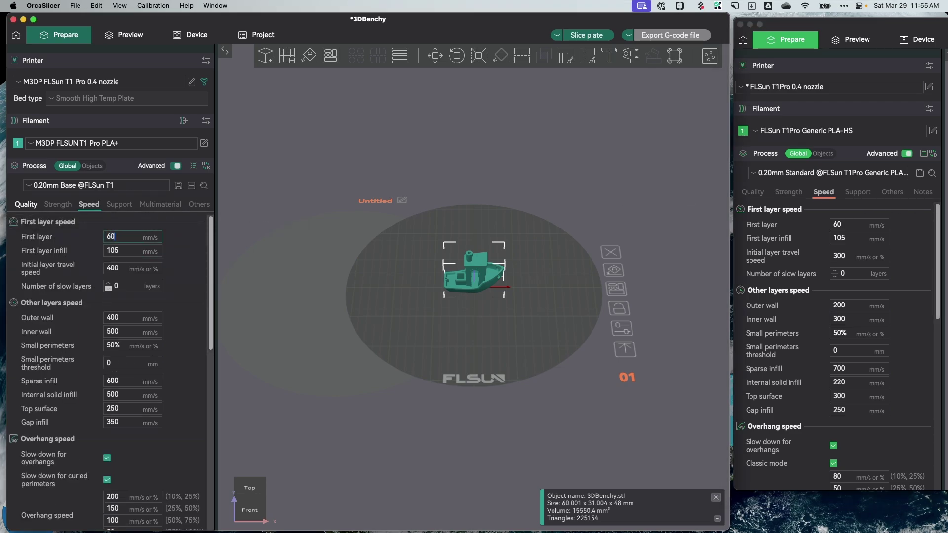
pyautogui.press('Tab')
pyautogui.press('Tab')
pyautogui.write('300')
pyautogui.press('Tab')
pyautogui.press('Tab')
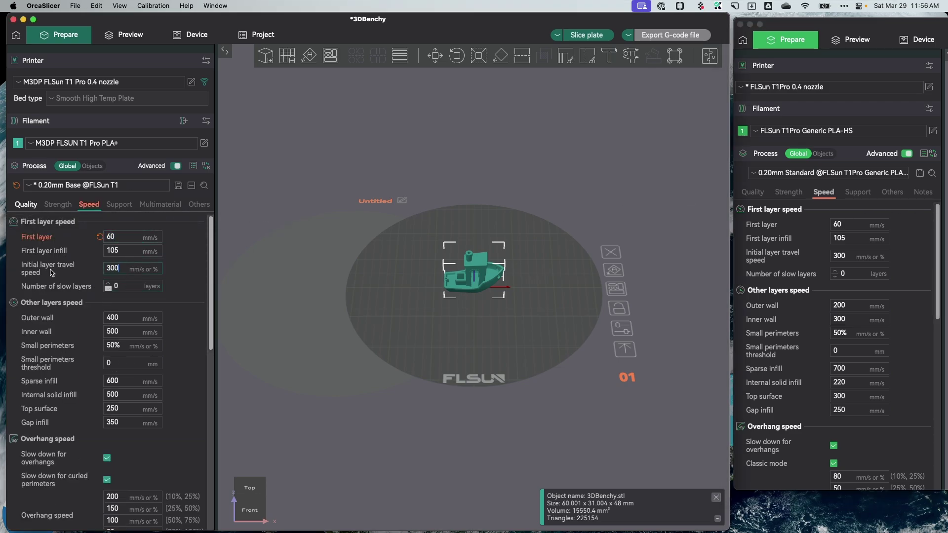
pyautogui.write('200')
pyautogui.press('Tab')
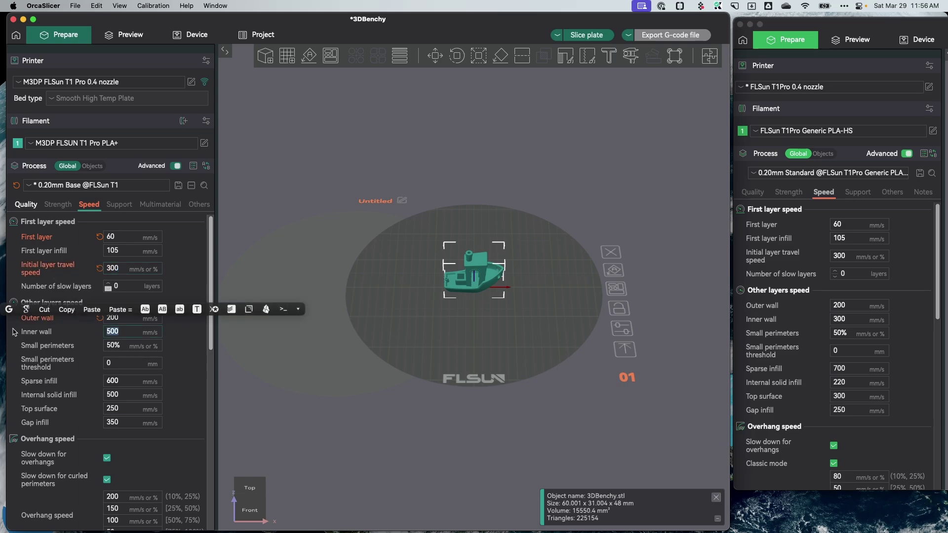
pyautogui.write('300')
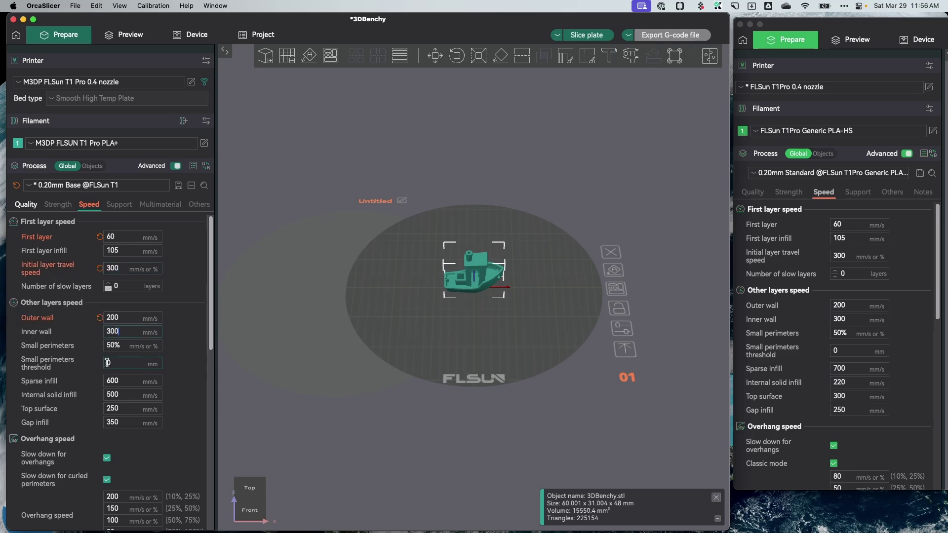
# - Set sparse infill 700, internal solid infill 220, top surface 300 and gap infill 250
pyautogui.doubleClick(118, 380)
pyautogui.write('700')
pyautogui.doubleClick(125, 395)
pyautogui.write('220')
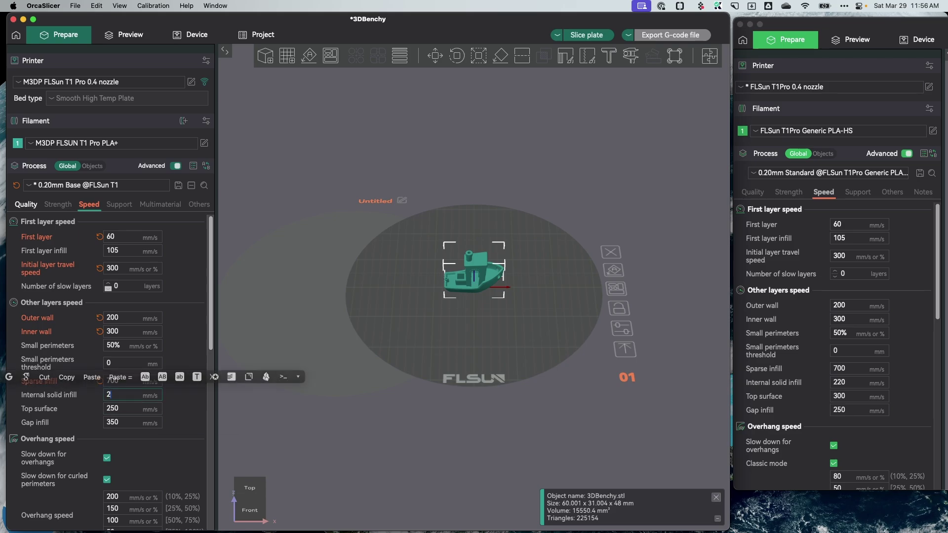
pyautogui.press('Tab')
pyautogui.write('300')
pyautogui.doubleClick(113, 422)
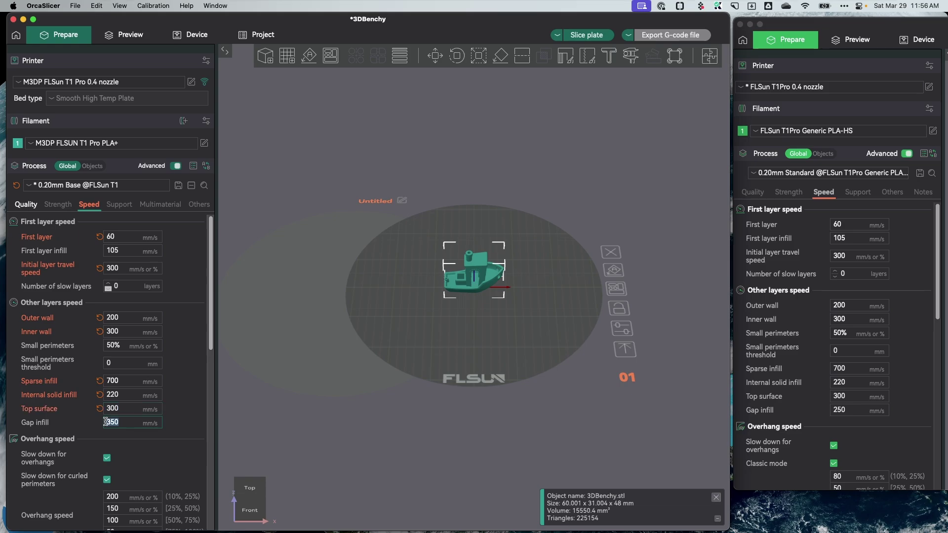
pyautogui.write('250')
# - Set the fourth overhang speed to 10, travel to 800, and enter 1200 next
pyautogui.scroll(-6, 213, 316)
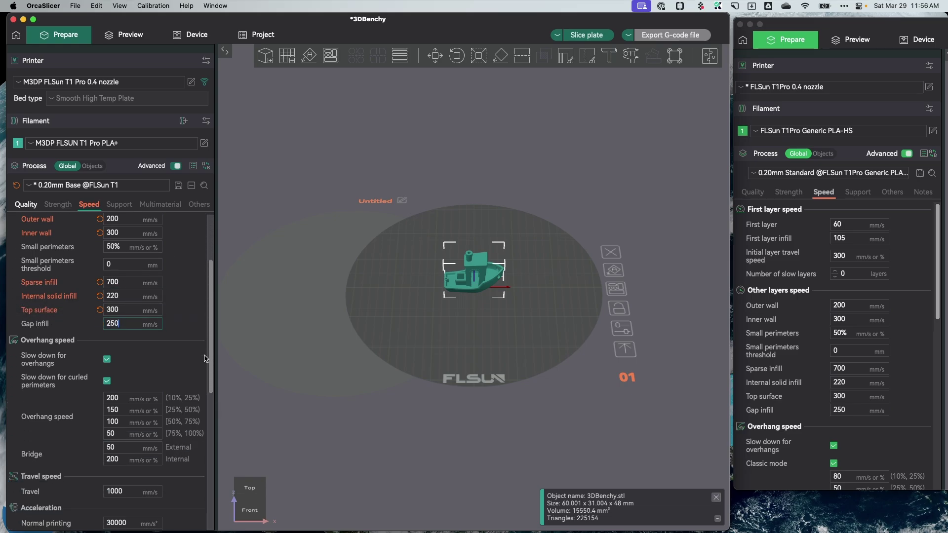
pyautogui.moveTo(937, 270); pyautogui.dragTo(929, 360)
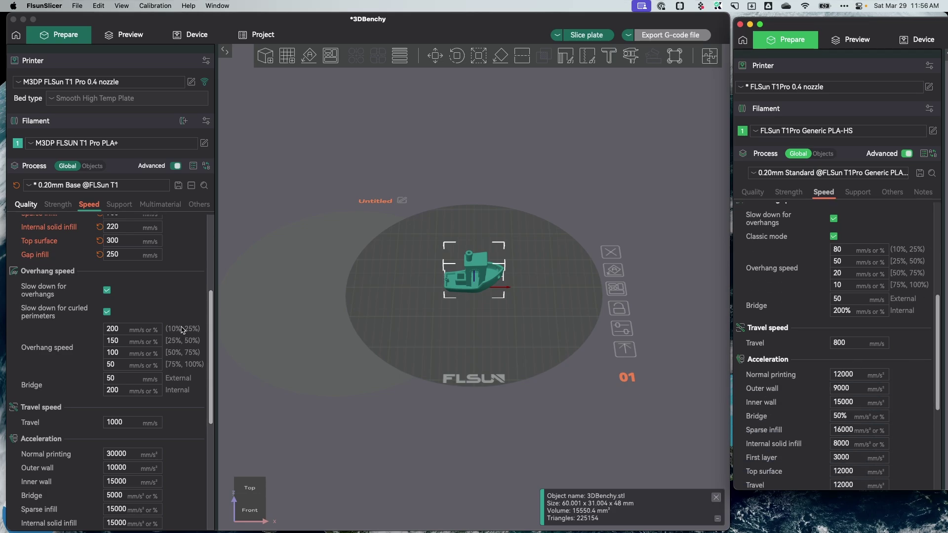
pyautogui.click(221, 304)
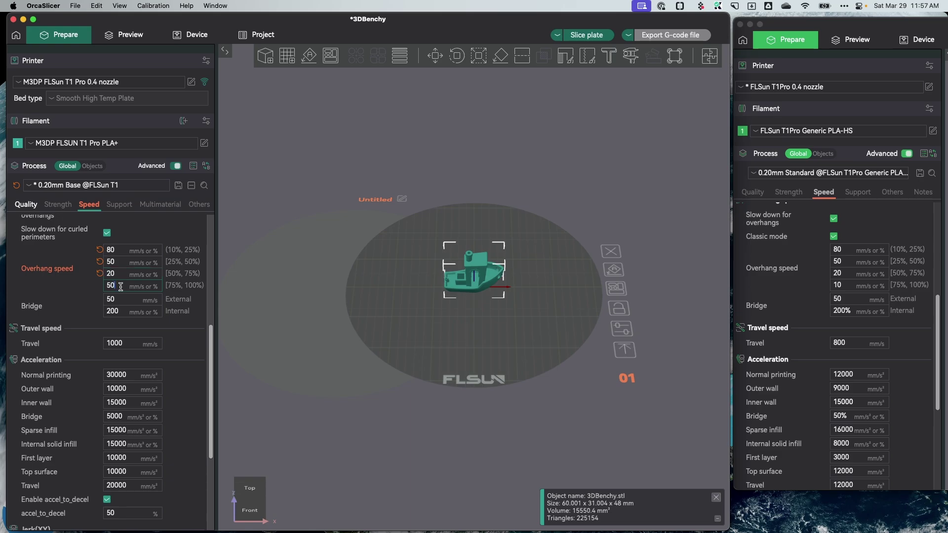
pyautogui.moveTo(122, 286); pyautogui.dragTo(74, 285)
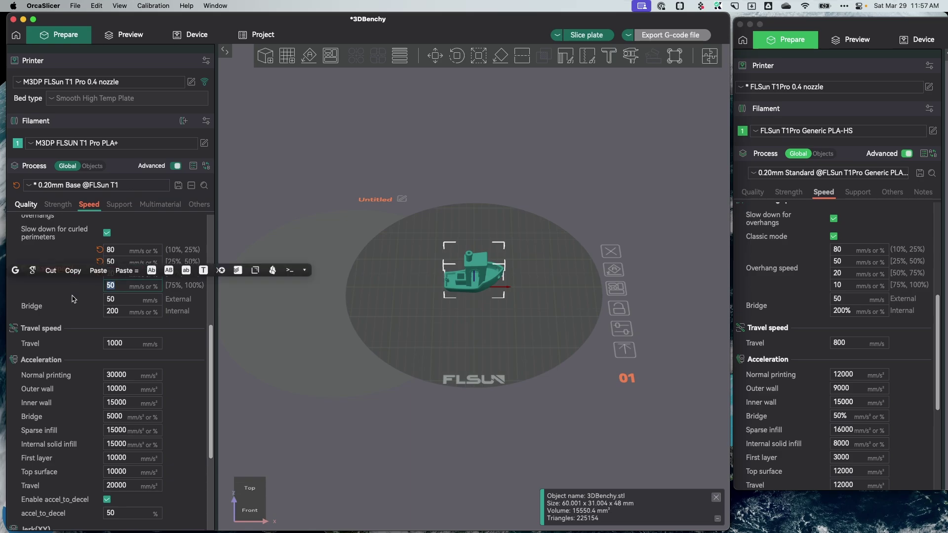
pyautogui.write('10')
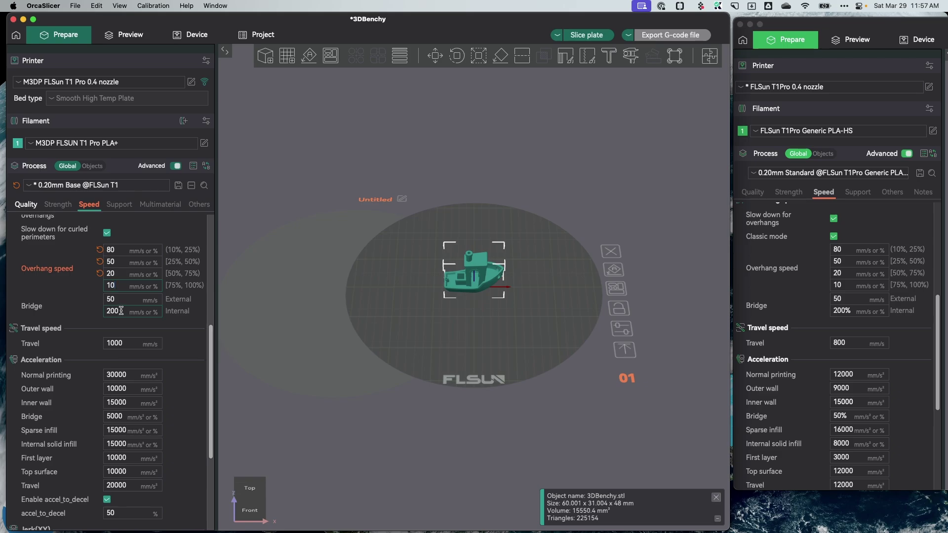
pyautogui.press('Tab')
pyautogui.press('Tab')
pyautogui.press('Tab')
pyautogui.write('800')
pyautogui.press('Tab')
pyautogui.write('1200')
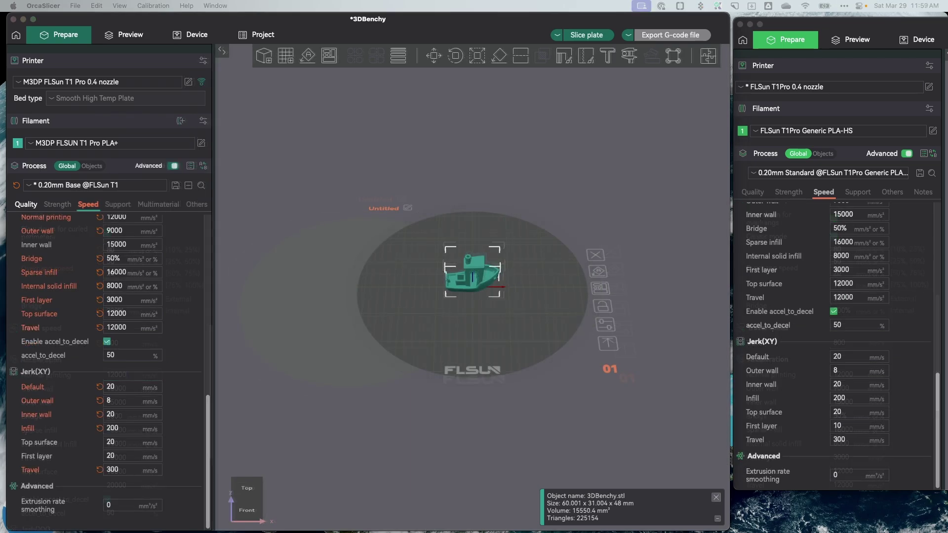
# - Save the speed edits and compare the support settings in both slicers
pyautogui.click(176, 186)
pyautogui.press('Return')
pyautogui.click(119, 205)
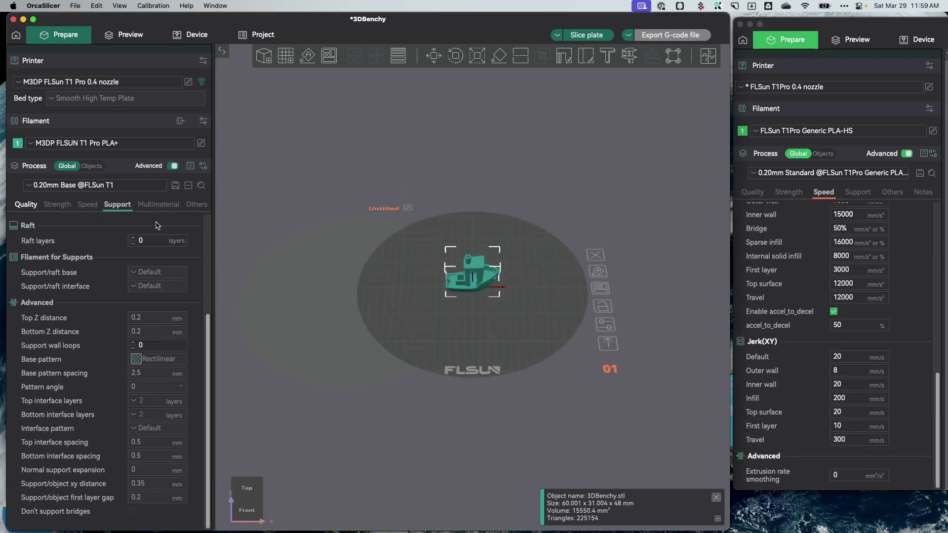
pyautogui.moveTo(209, 335); pyautogui.dragTo(213, 236)
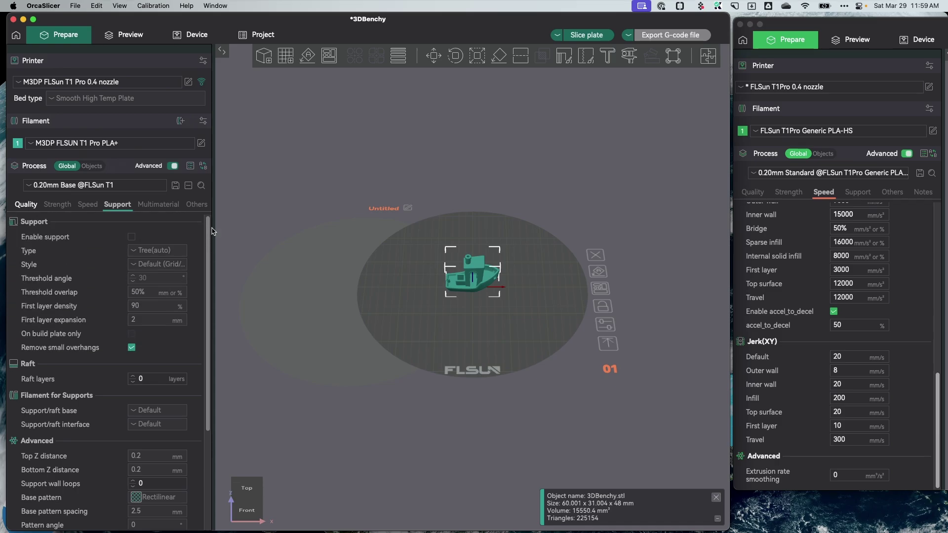
pyautogui.click(868, 193)
pyautogui.scroll(5, 881, 312)
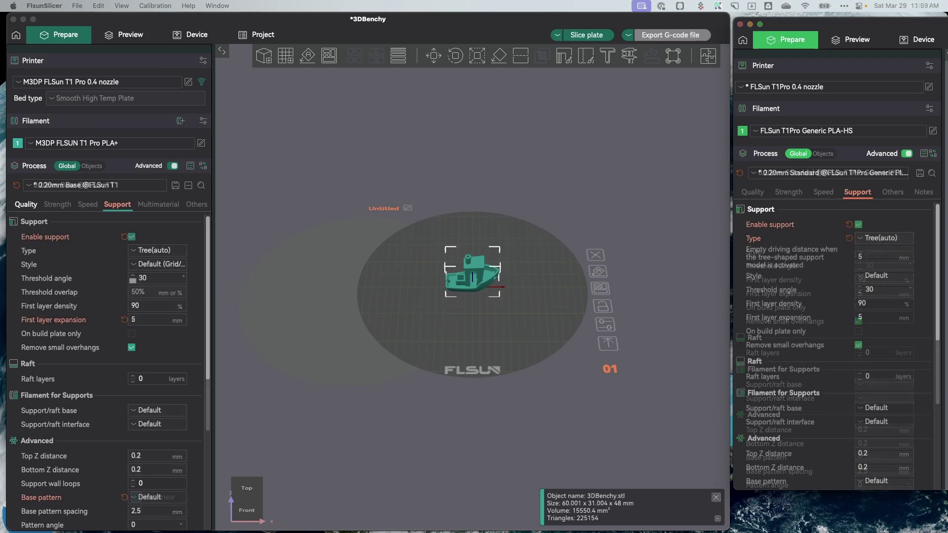
# - Turn off support in both slicers and begin re-saving the Base process preset
pyautogui.click(132, 236)
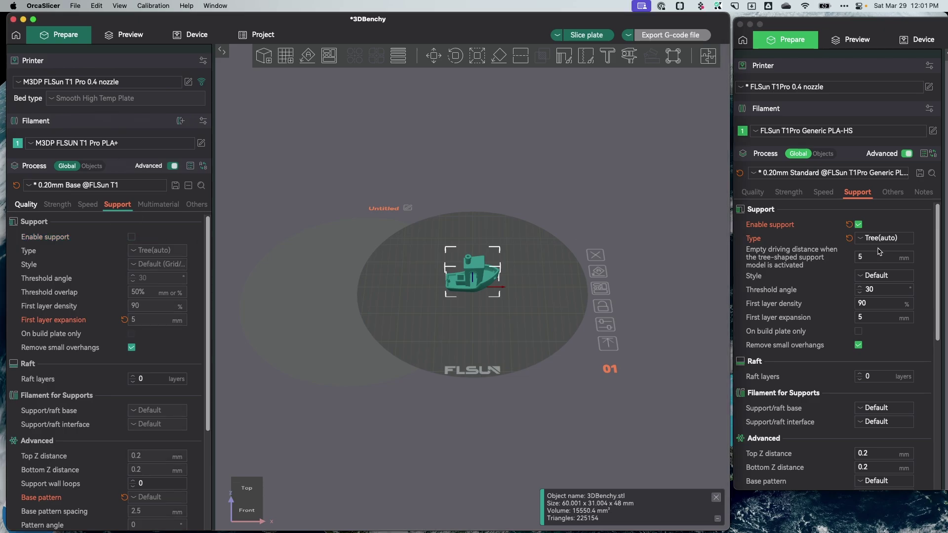
pyautogui.click(862, 229)
pyautogui.click(859, 226)
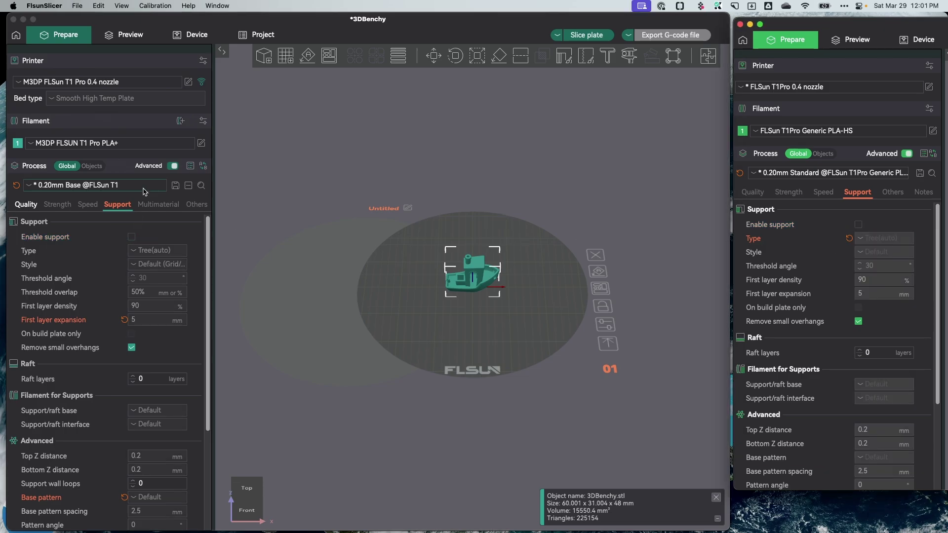
pyautogui.click(176, 187)
pyautogui.click(176, 187)
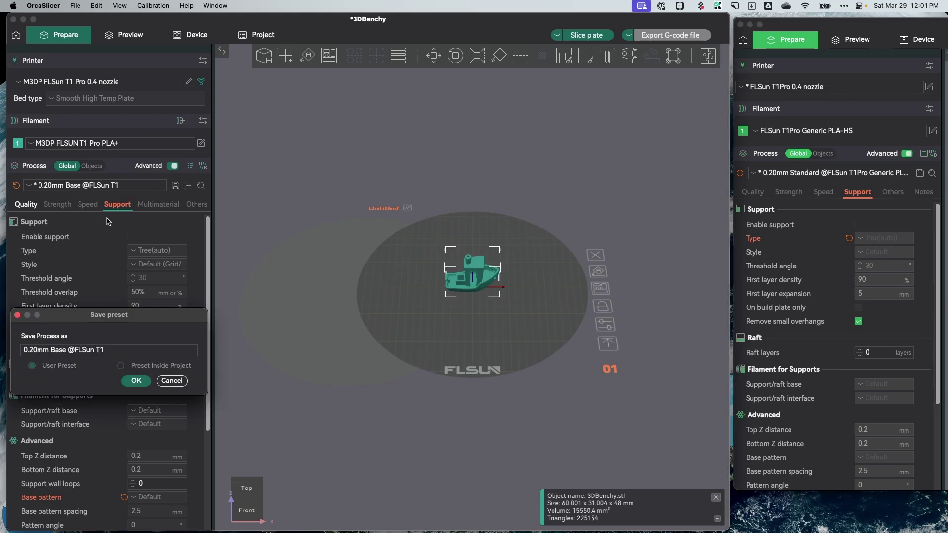
# - Save the Base preset and compare its skirt and brim settings with FLSun Slicer's
pyautogui.click(135, 381)
pyautogui.click(146, 203)
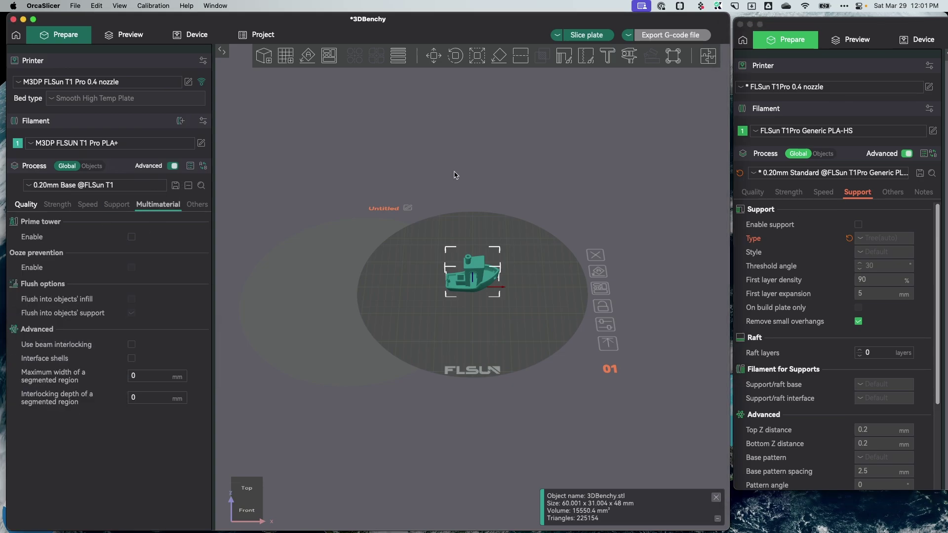
pyautogui.click(197, 206)
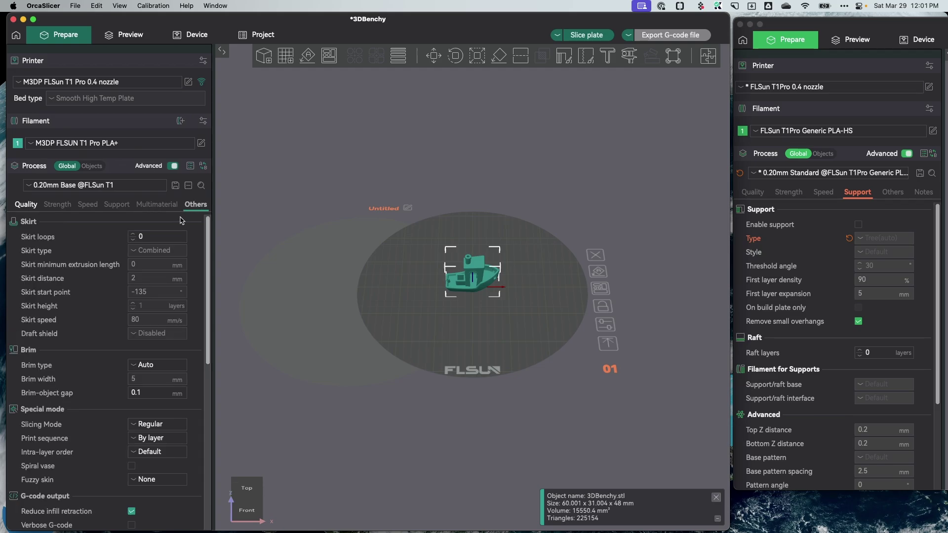
pyautogui.click(886, 192)
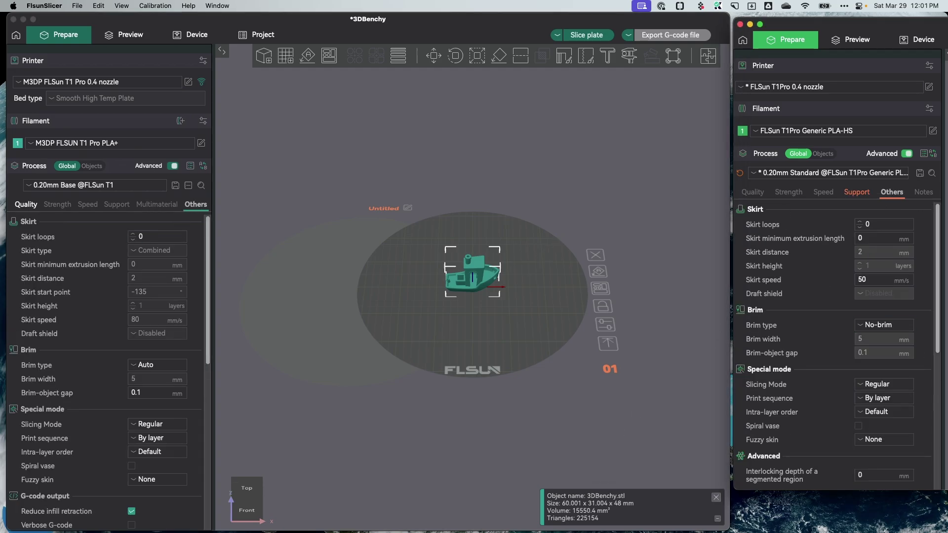
pyautogui.click(153, 393)
pyautogui.press('BackSpace')
pyautogui.press('BackSpace')
pyautogui.press('Return')
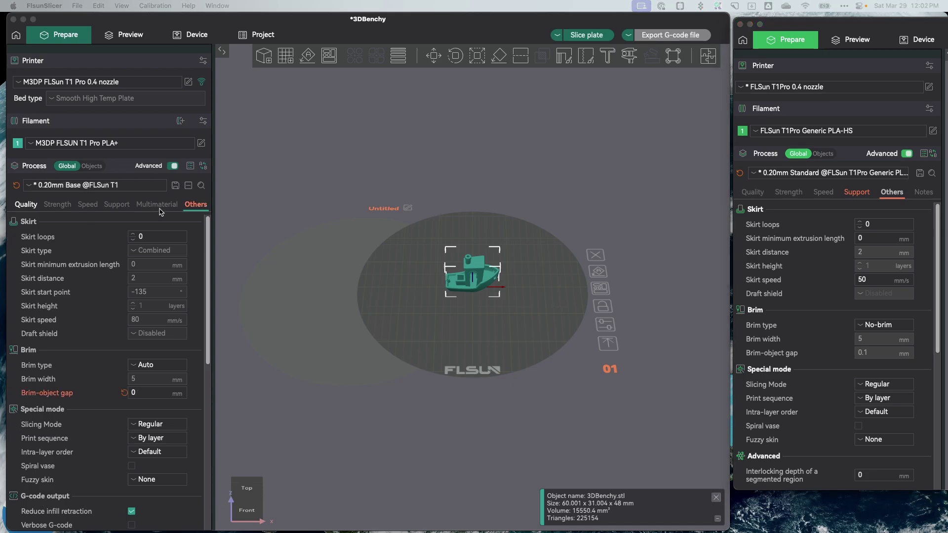
pyautogui.click(175, 186)
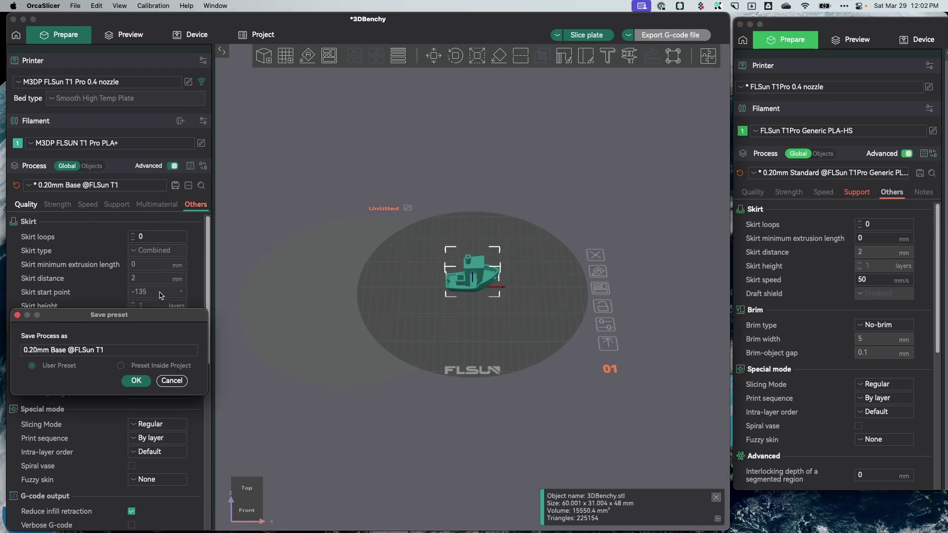
pyautogui.click(128, 382)
# - Enlarge the FLSun Slicer window and slice the Benchy there (18m16s, 9.72 g), then return to OrcaSlicer
pyautogui.moveTo(857, 24); pyautogui.dragTo(517, 37)
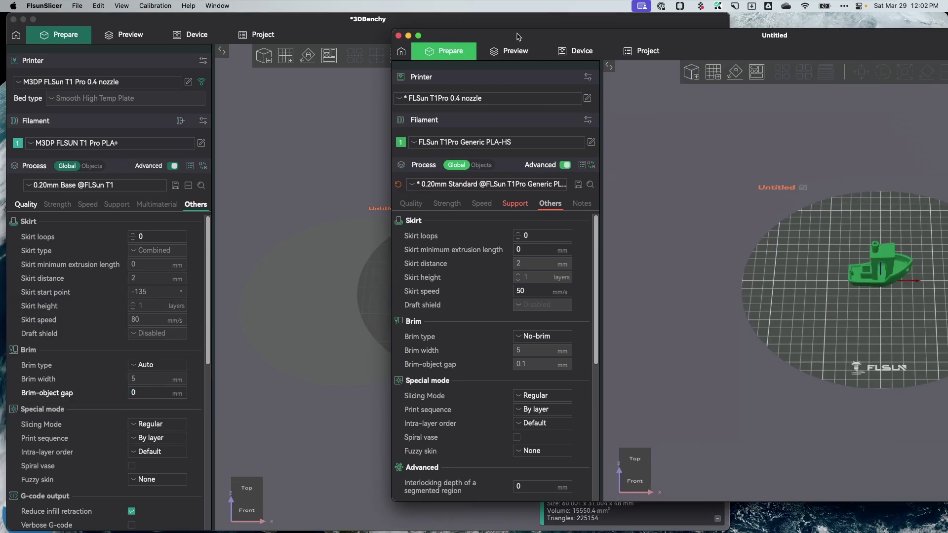
pyautogui.doubleClick(517, 37)
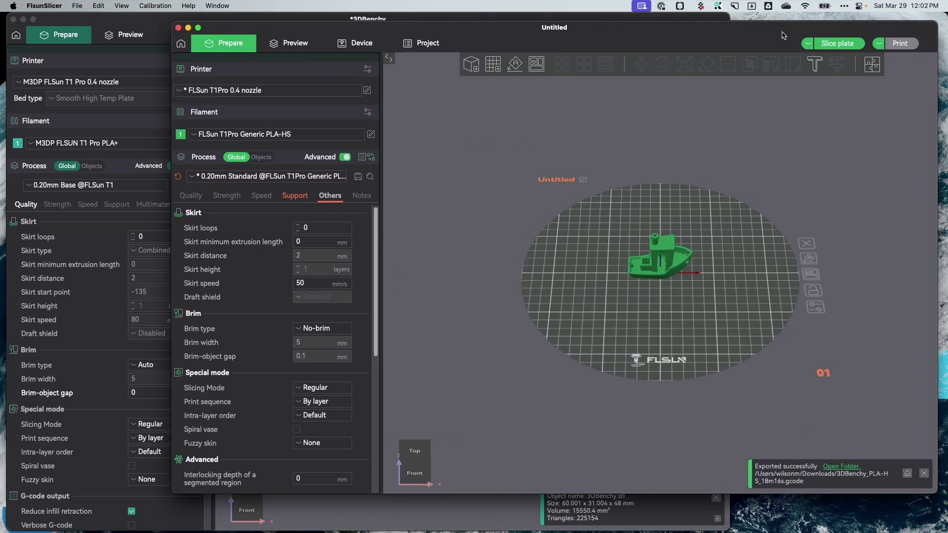
pyautogui.click(839, 44)
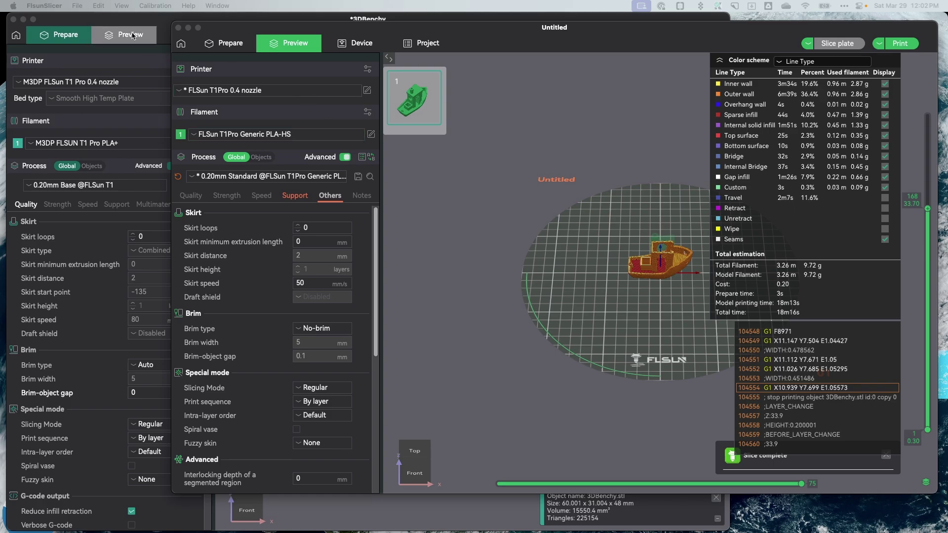
pyautogui.click(147, 23)
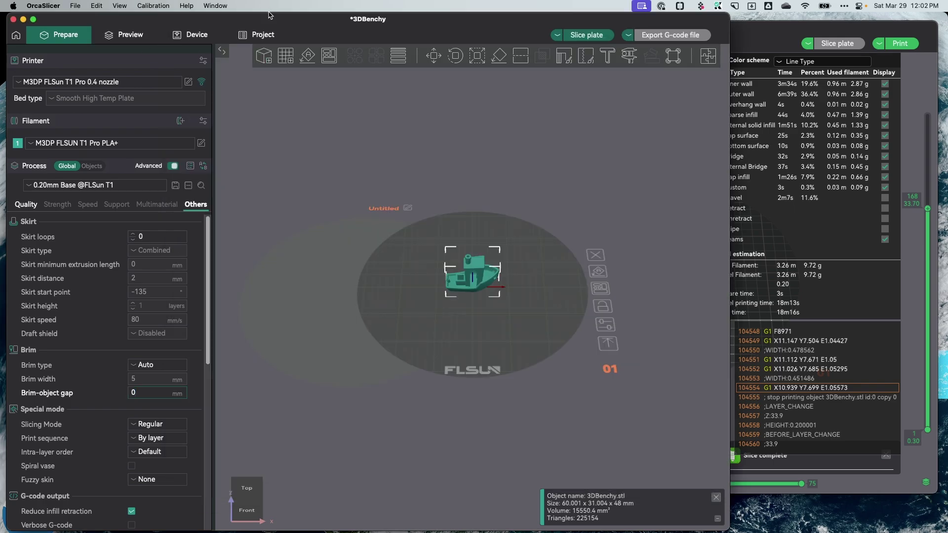
# - Slice the Benchy in OrcaSlicer (17m56s, 10.59 g) and show the Strength settings
pyautogui.moveTo(269, 16); pyautogui.dragTo(277, 15)
pyautogui.click(589, 34)
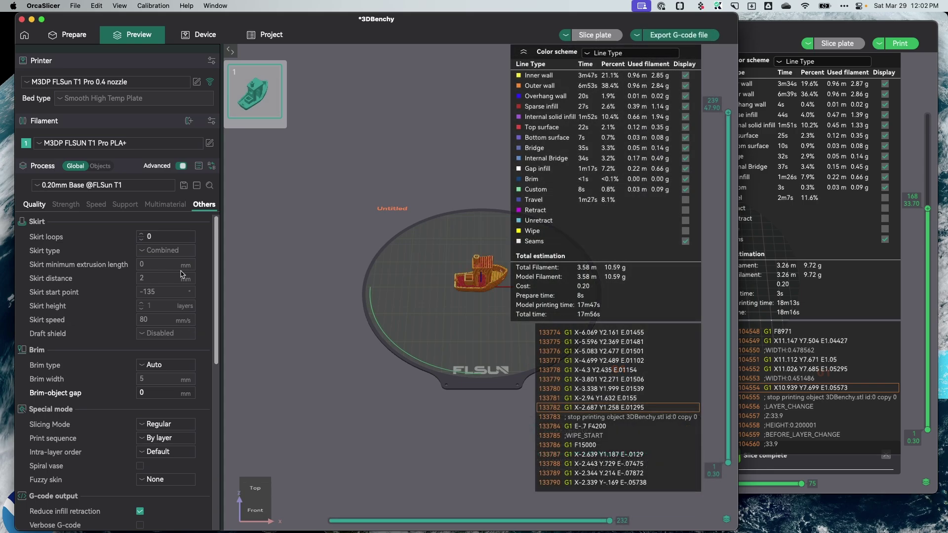
pyautogui.click(66, 206)
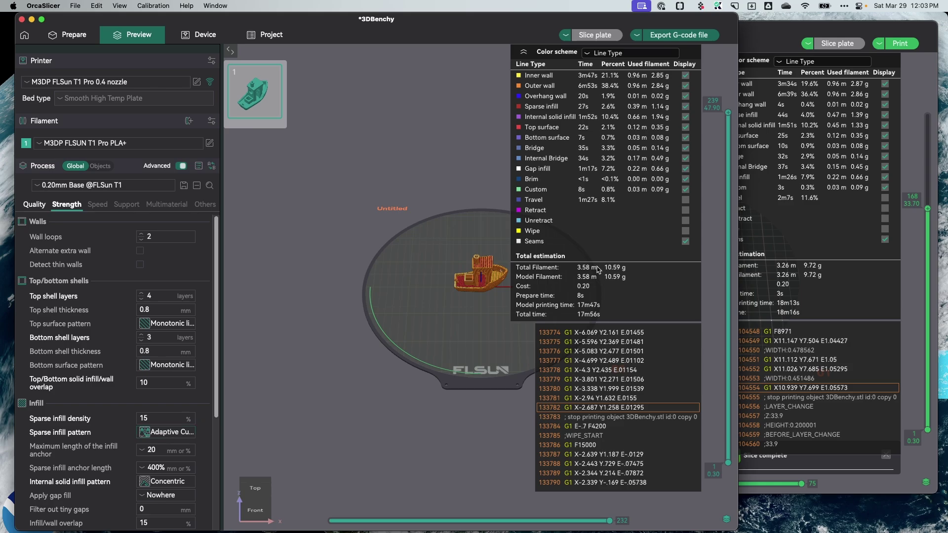
pyautogui.click(788, 33)
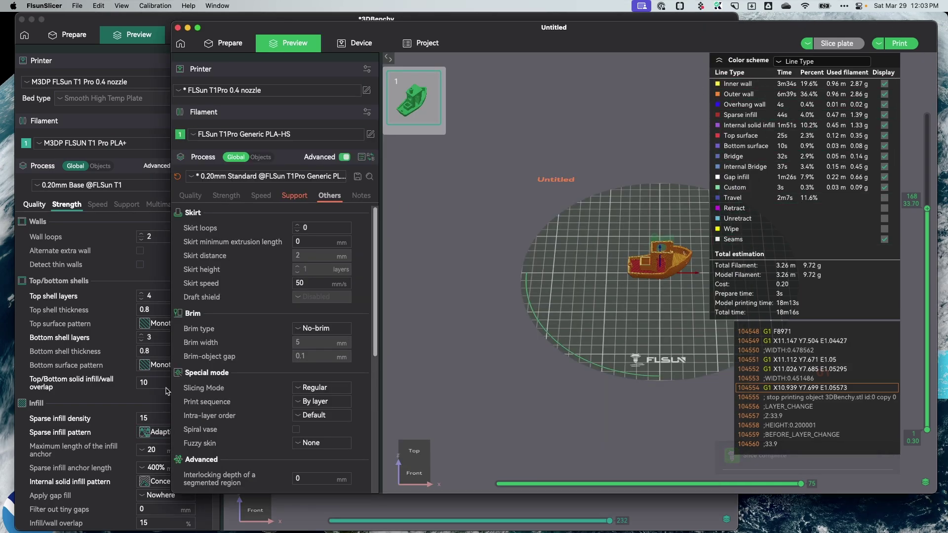
pyautogui.click(225, 195)
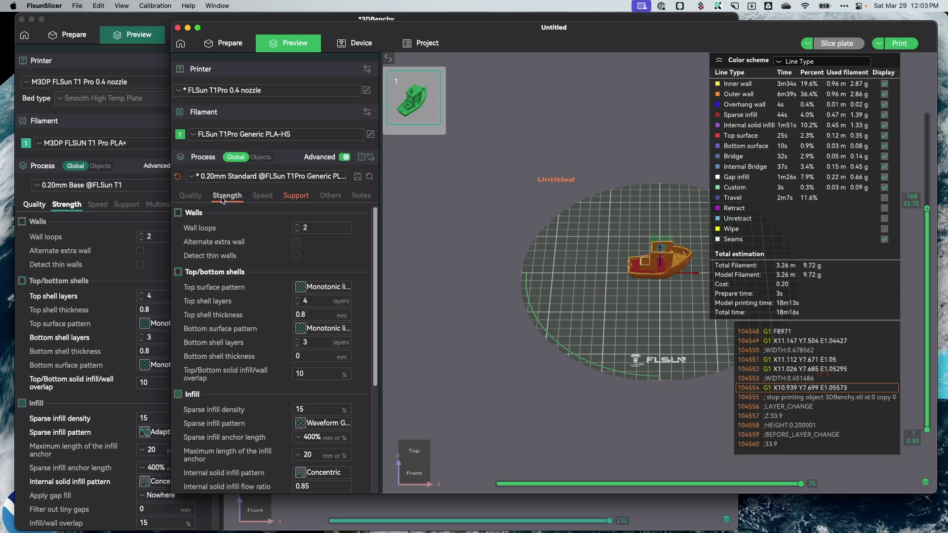
pyautogui.click(329, 423)
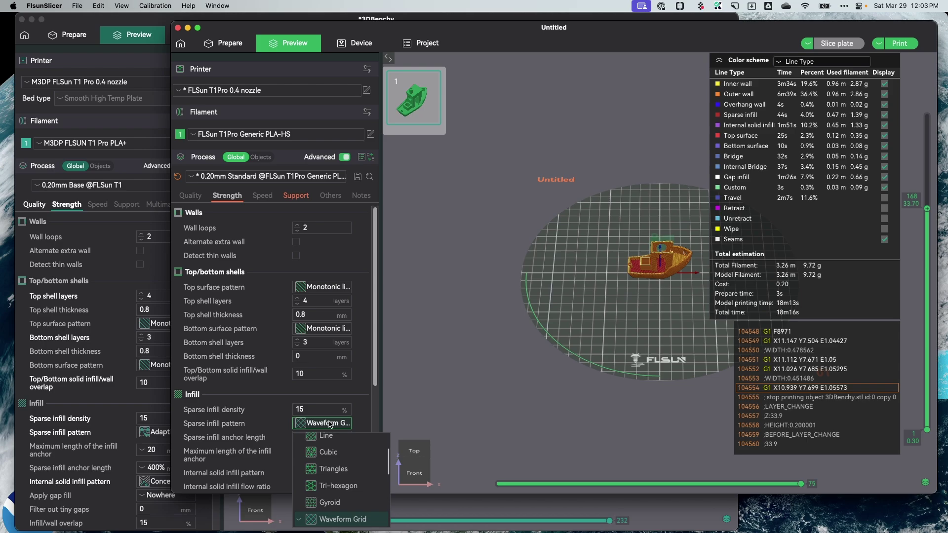
pyautogui.click(329, 423)
pyautogui.click(112, 272)
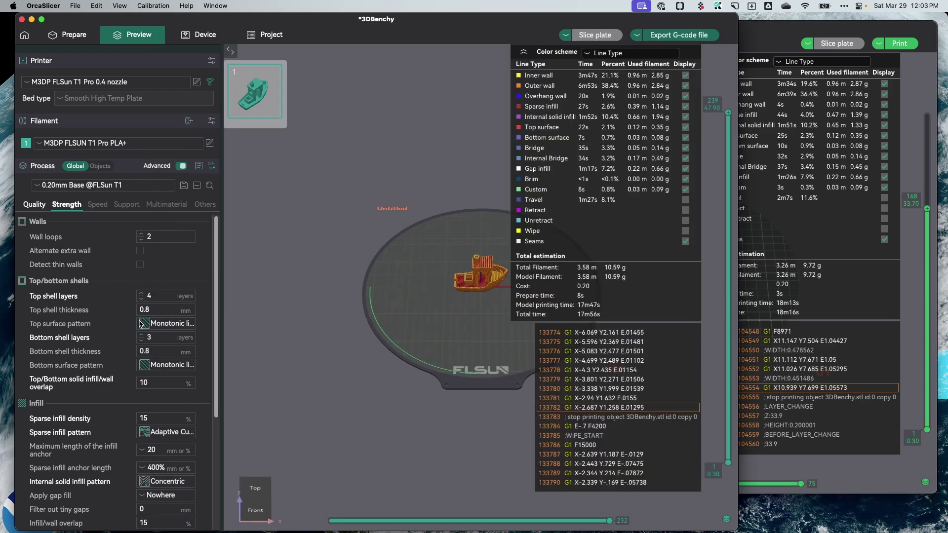
pyautogui.click(166, 432)
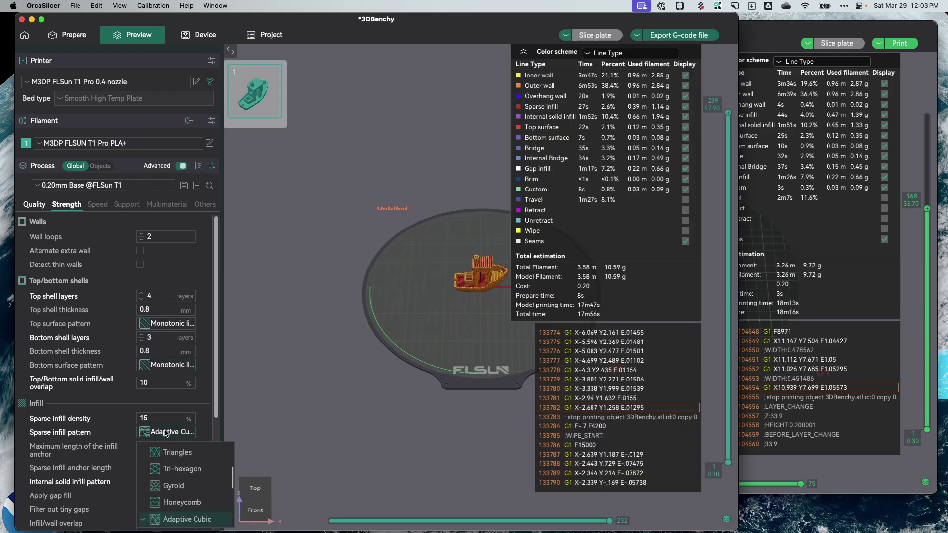
pyautogui.scroll(-5, 183, 462)
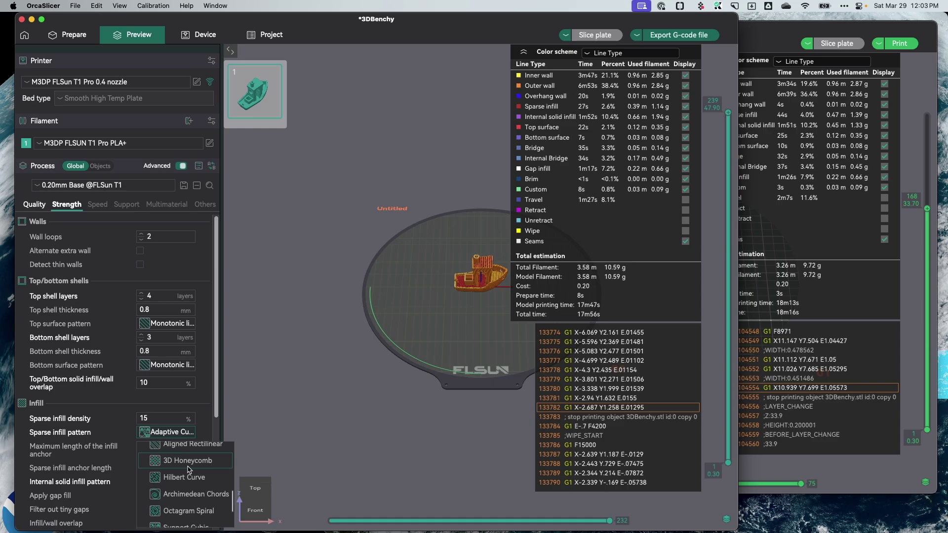
pyautogui.scroll(-3, 188, 469)
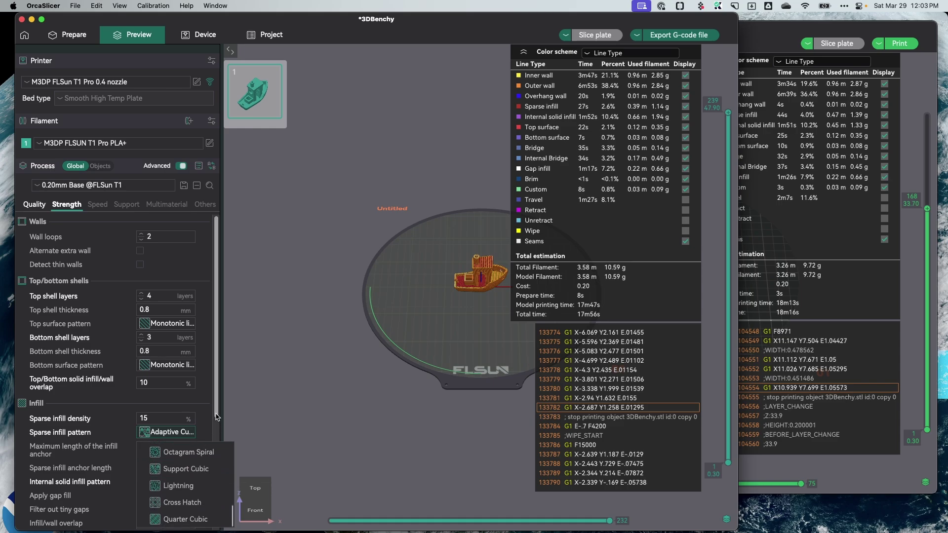
pyautogui.click(220, 388)
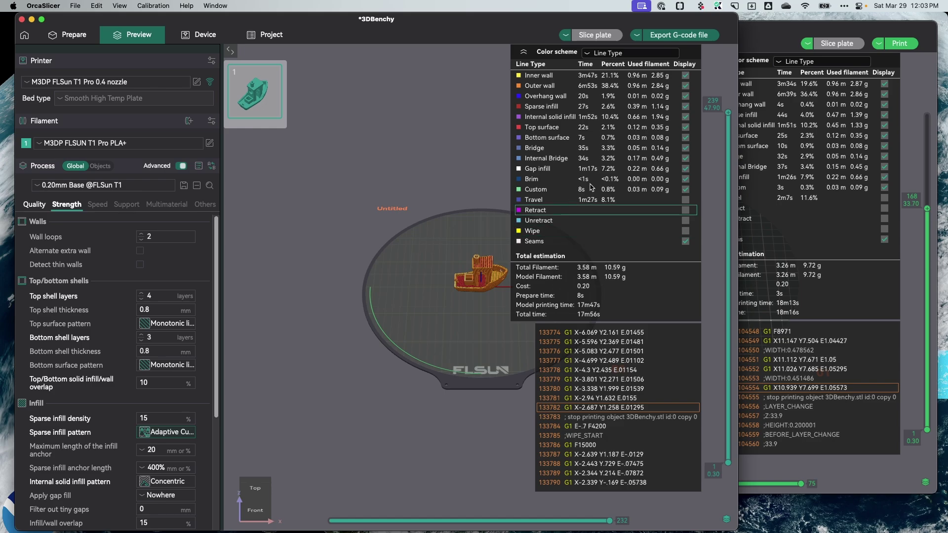
pyautogui.click(762, 36)
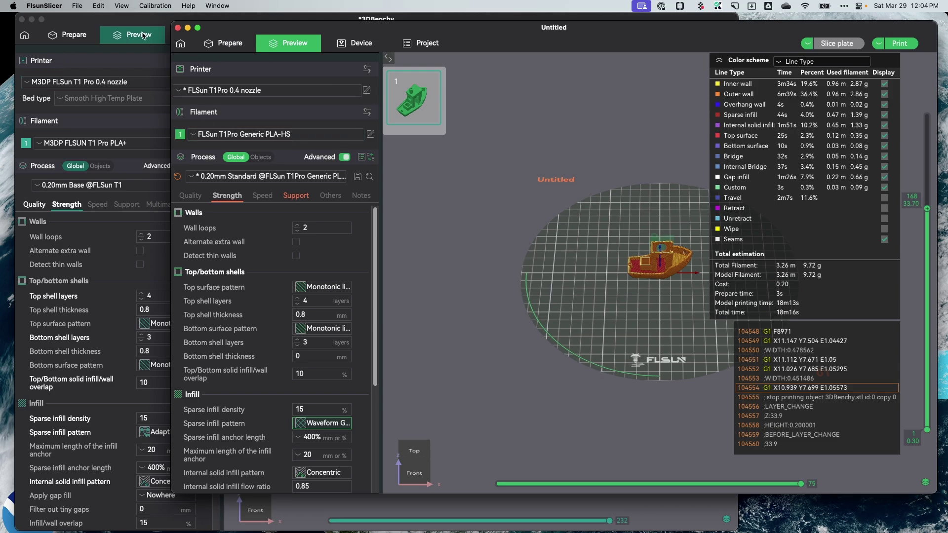
pyautogui.click(137, 18)
# - Switch OrcaSlicer from the sliced preview back to the Prepare view
pyautogui.click(82, 39)
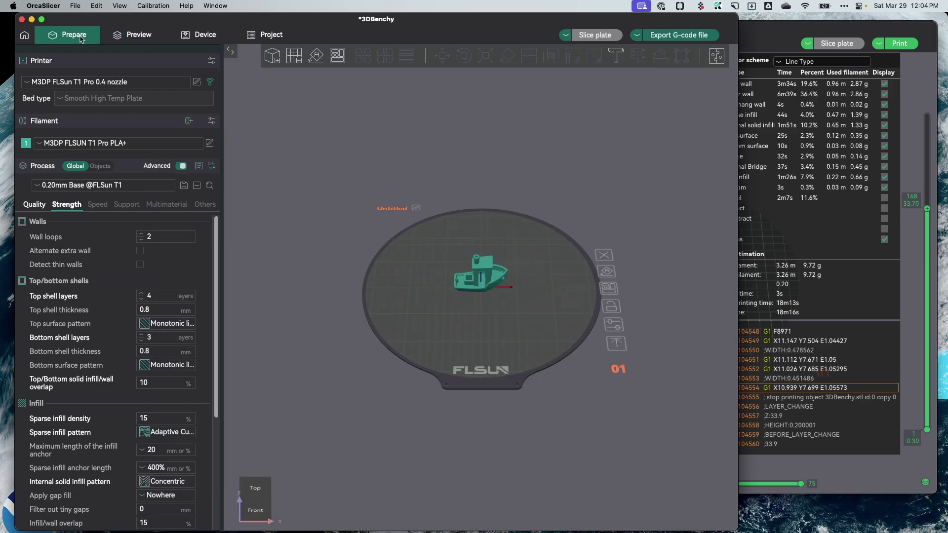